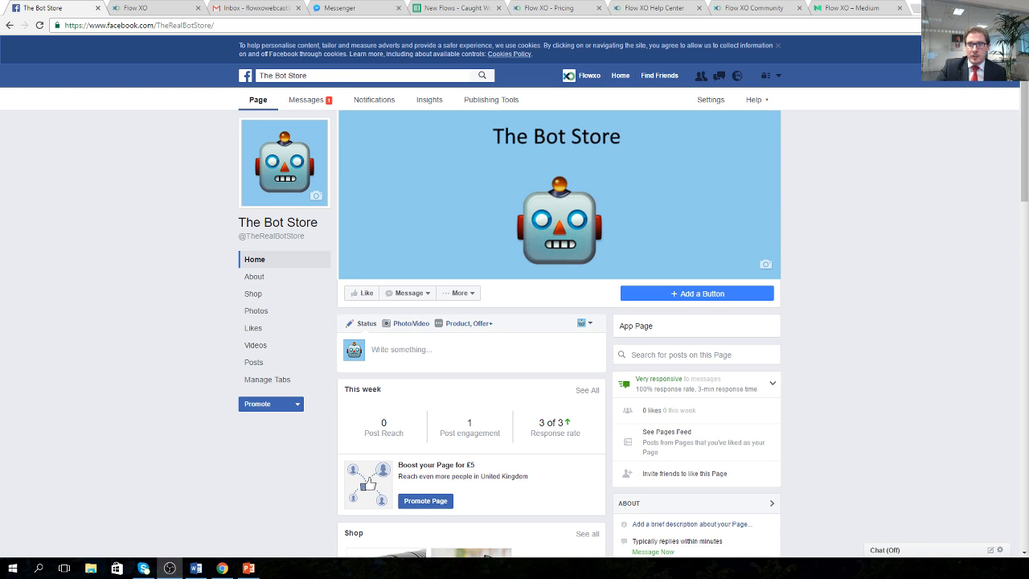
Step: Look over the open Flow XO, Gmail, Messenger and "New Flows - Caught Words / Phrases" spreadsheet pages
left_click(134, 9)
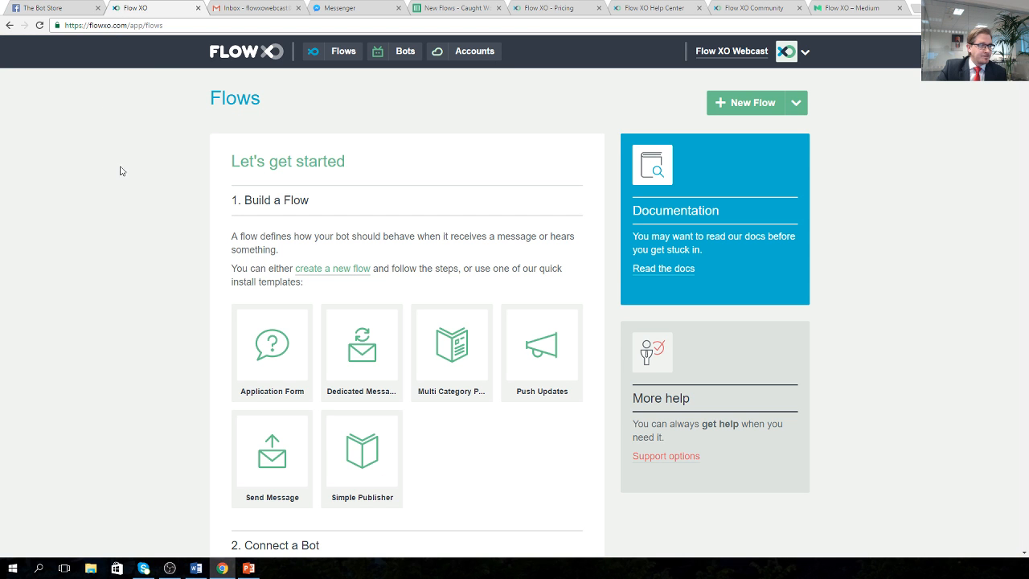
left_click(262, 10)
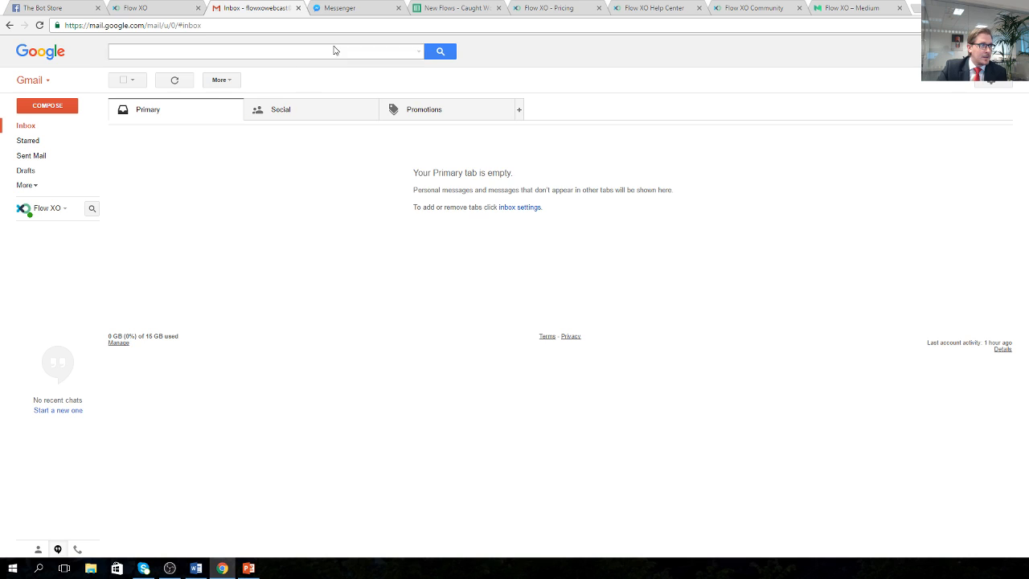
left_click(354, 11)
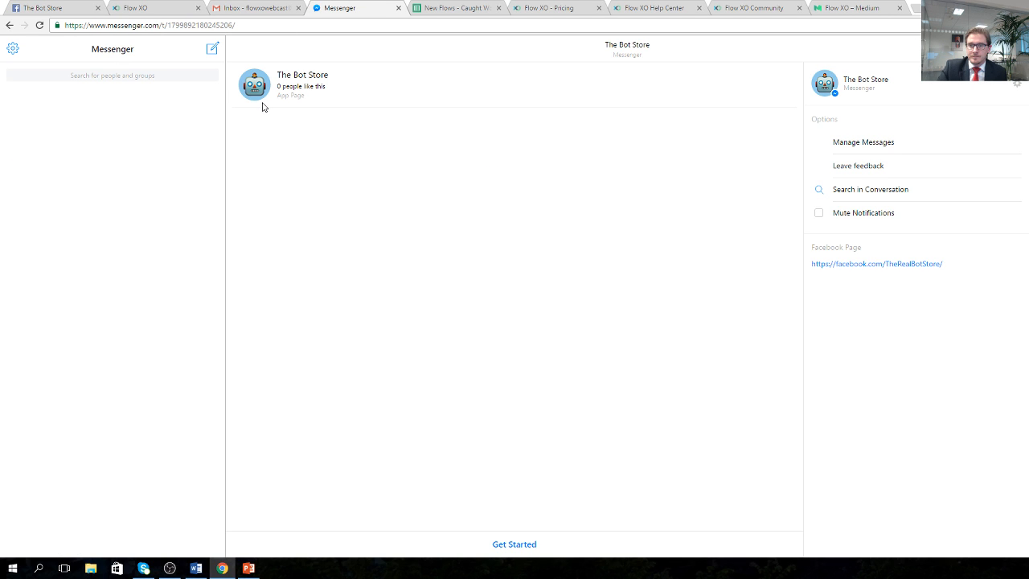
left_click(431, 7)
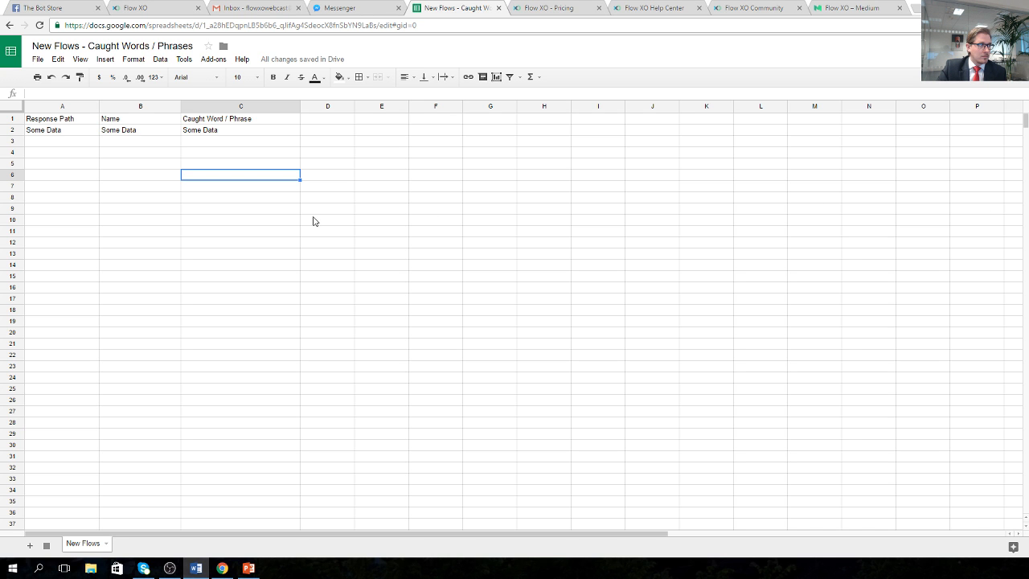
Step: Start a conversation with The Bot Store in Messenger
left_click(339, 8)
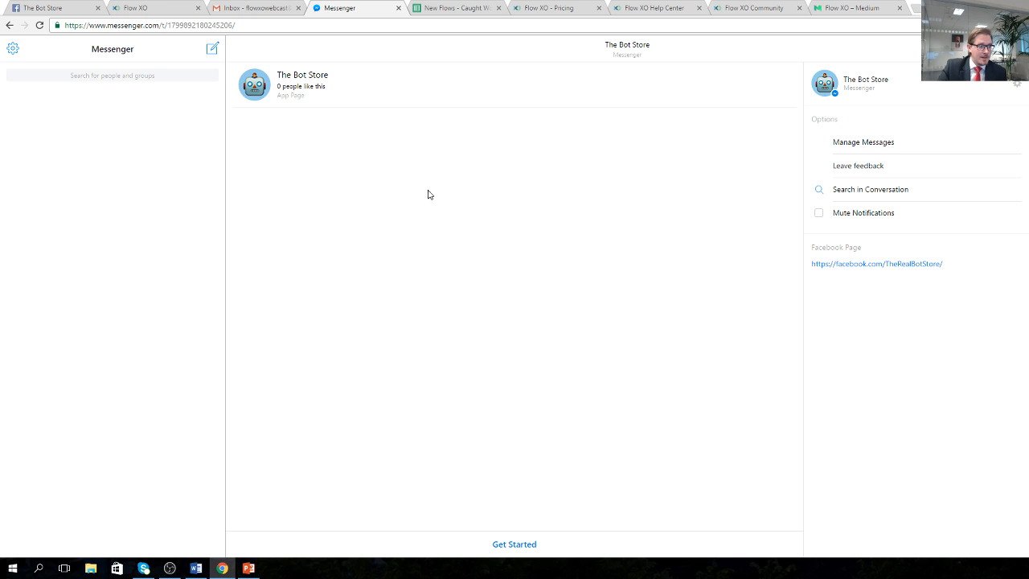
left_click(526, 552)
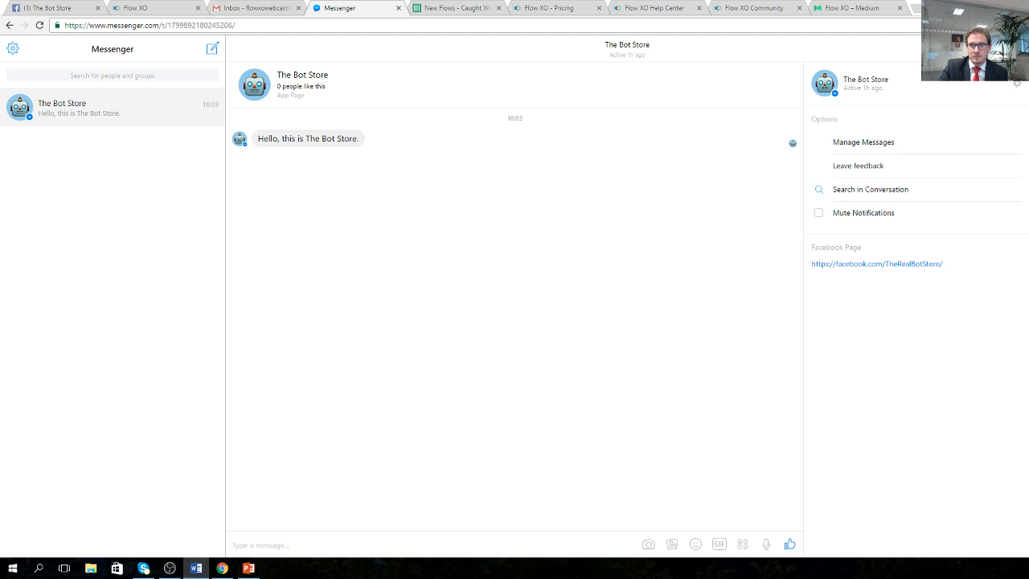
Step: Switch to Flow XO and create a new flow
left_click(130, 7)
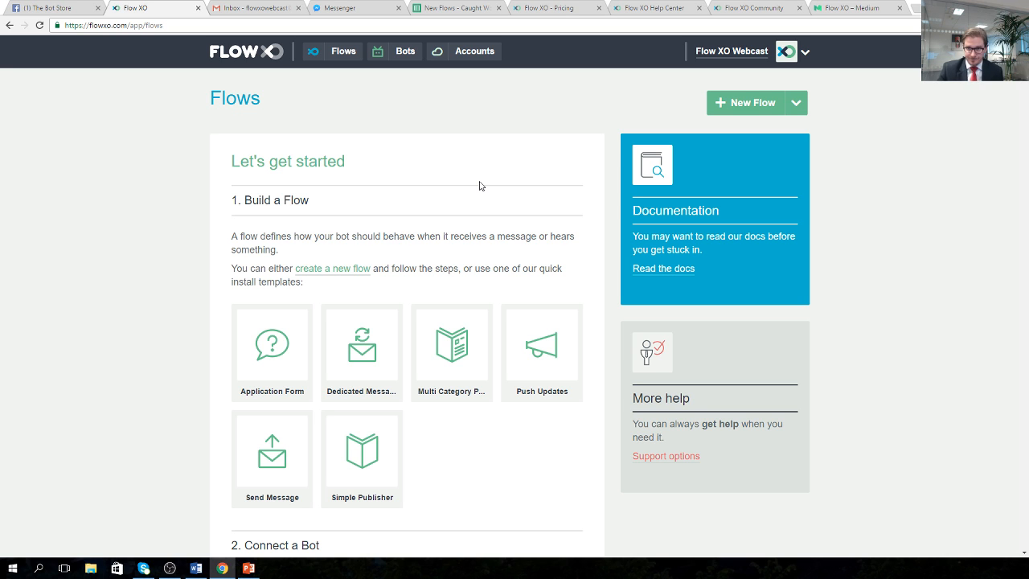
left_click(717, 110)
Step: Examine the services available as a trigger for the flow, and close the list without choosing one
left_click(510, 179)
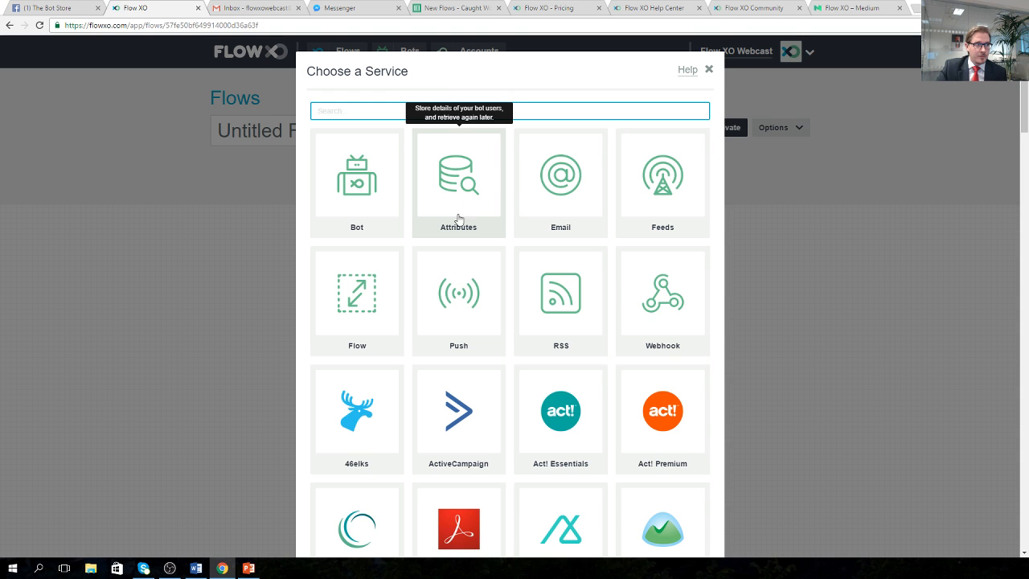
scroll(483, 233, "down", 5)
scroll(485, 253, "down", 2)
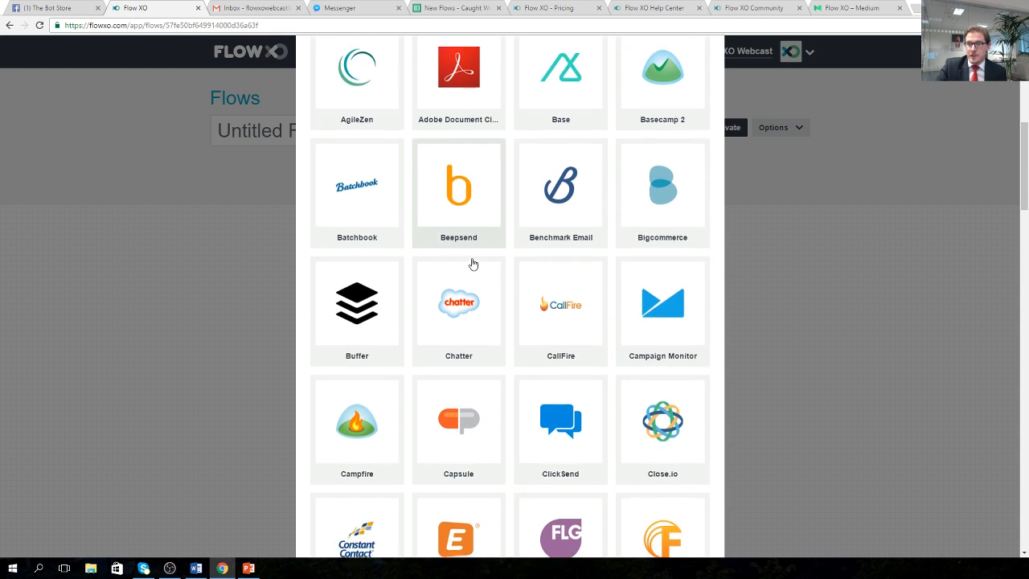
scroll(488, 279, "down", 2)
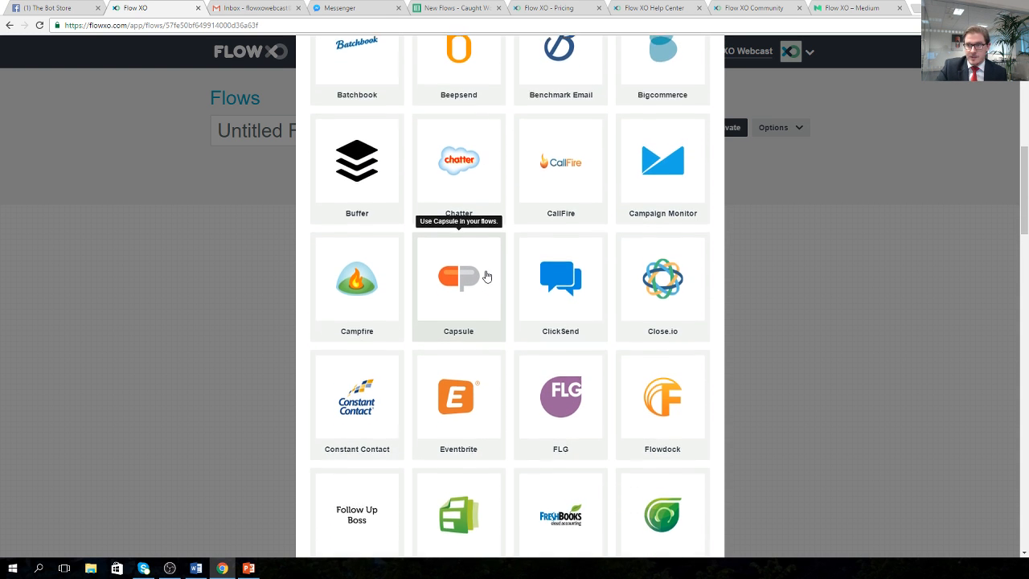
scroll(491, 281, "up", 5)
scroll(490, 281, "up", 3)
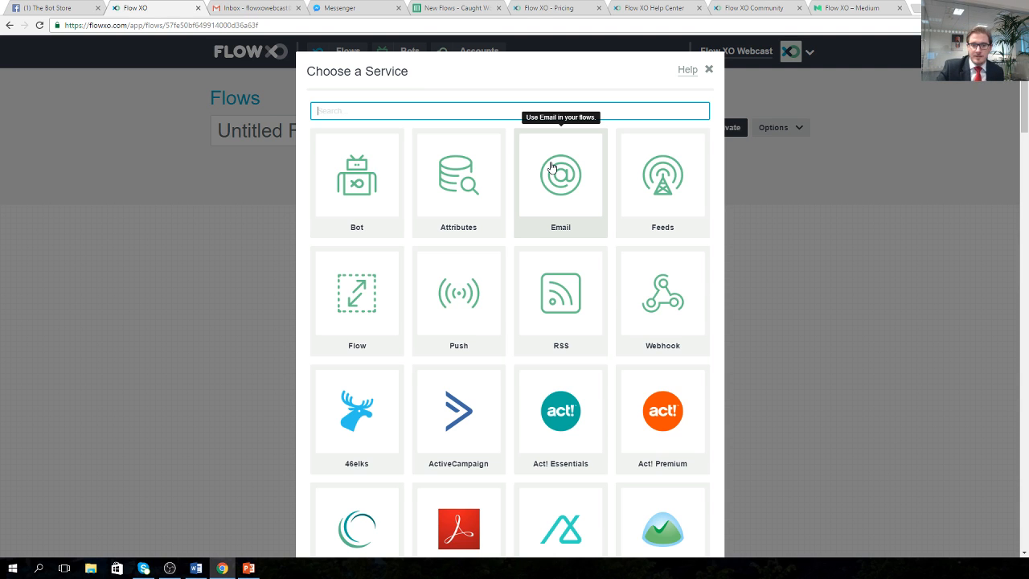
key("alt+Tab")
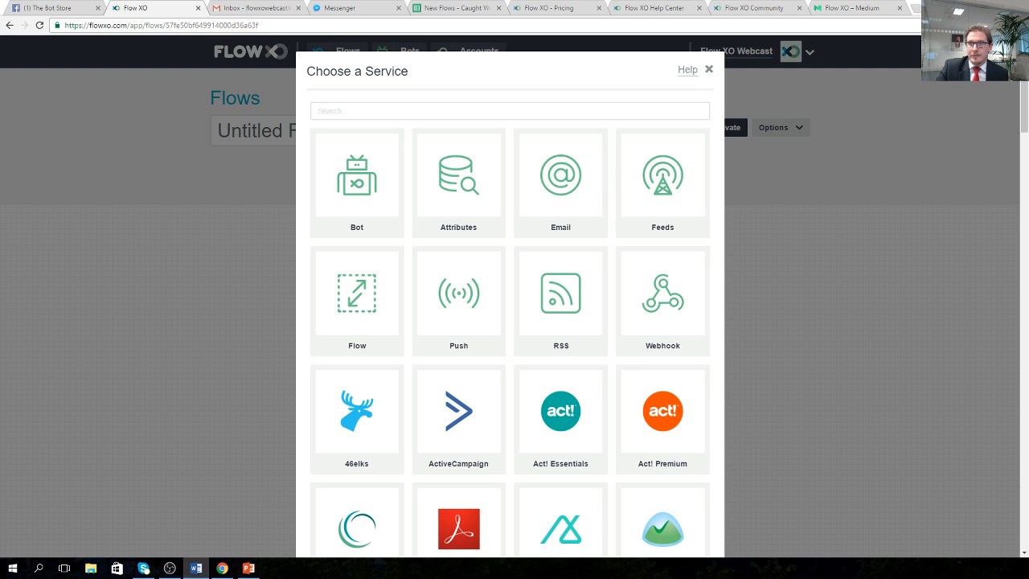
left_click(708, 69)
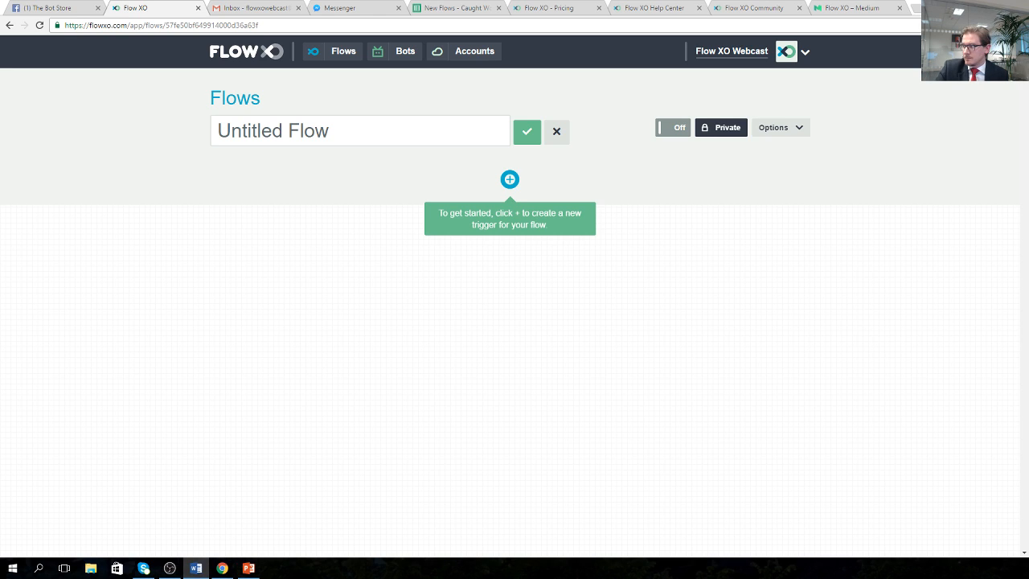
Step: Rename the untitled flow as "How to Find Us" and save the name
left_click(330, 131)
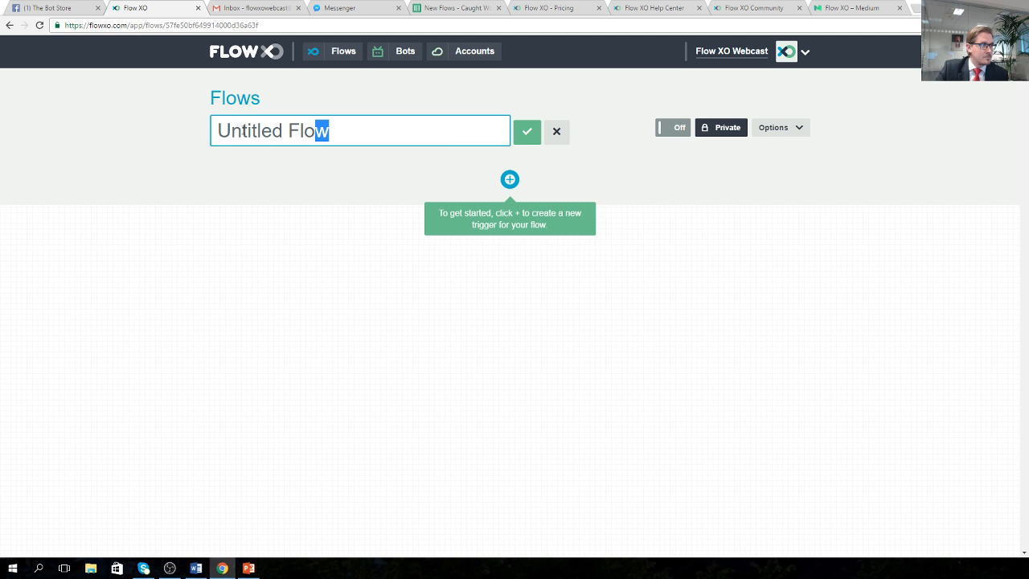
triple_click(330, 131)
right_click(274, 129)
left_click(310, 159)
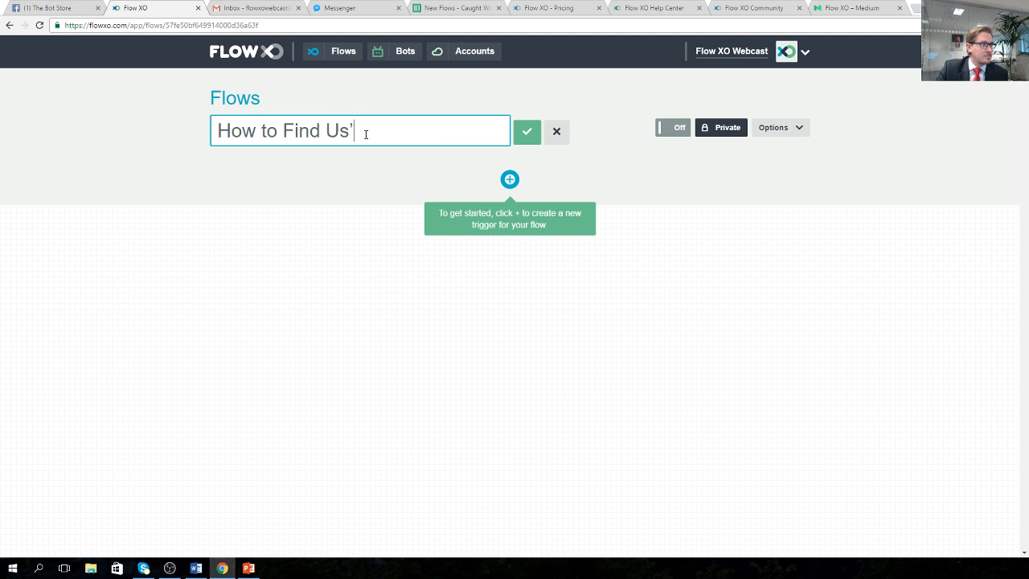
left_click(527, 133)
Step: Add a Bot trigger of the New Message type to the flow
left_click(511, 167)
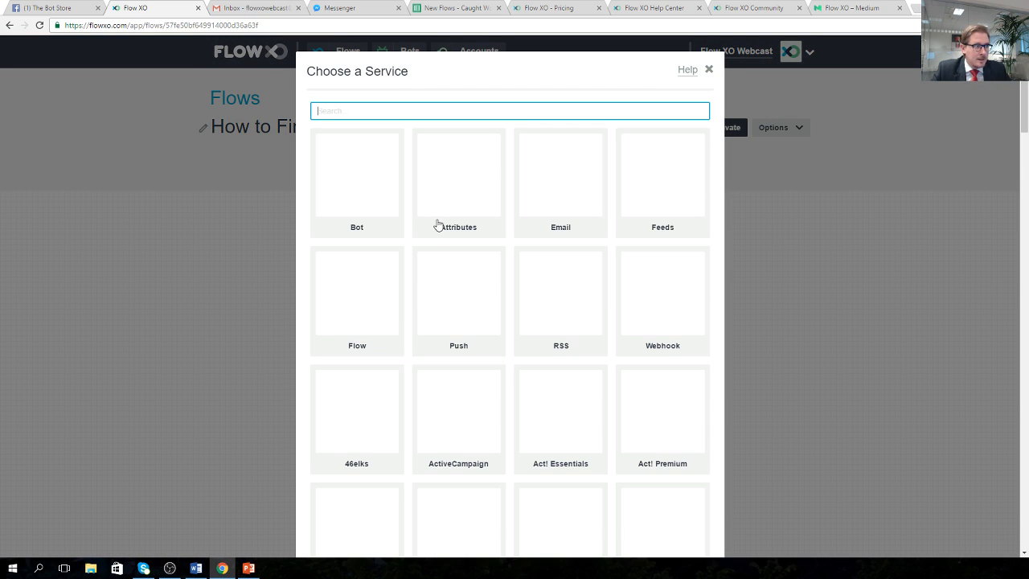
left_click(370, 188)
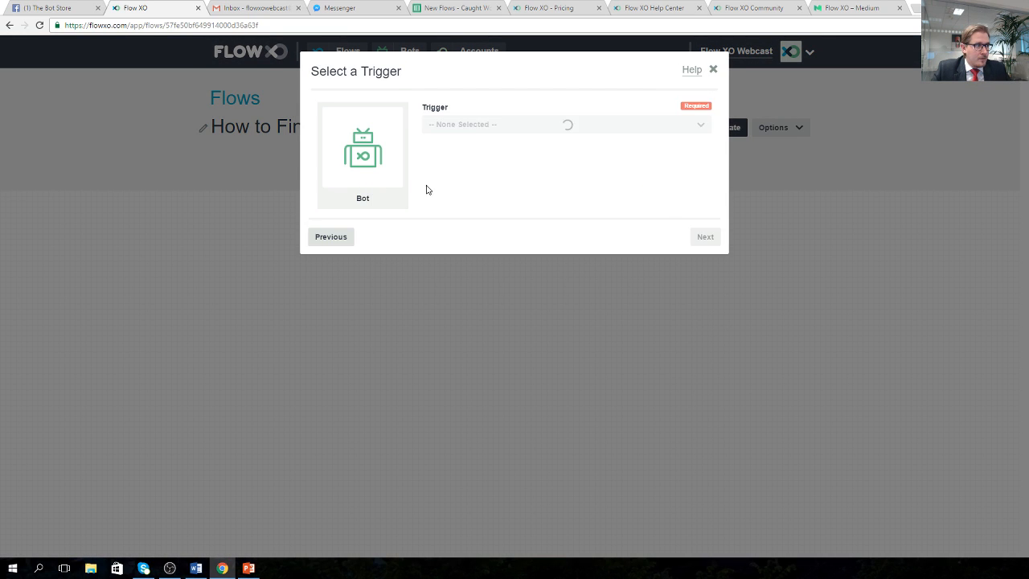
left_click(704, 237)
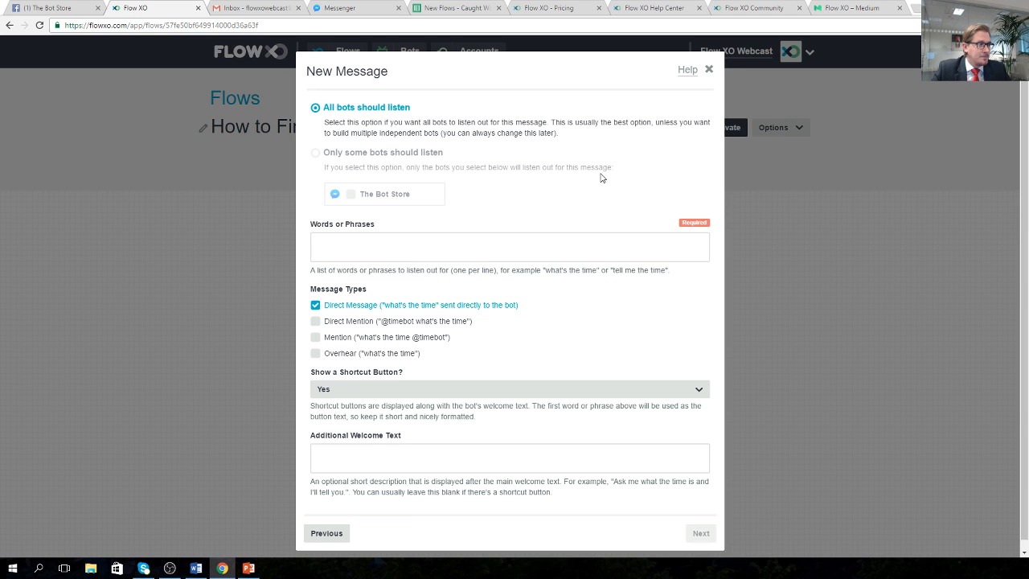
Step: Make the trigger listen for the phrases "How To Find Us" and "Where" on separate lines, and finish its setup
left_click(423, 244)
type("How")
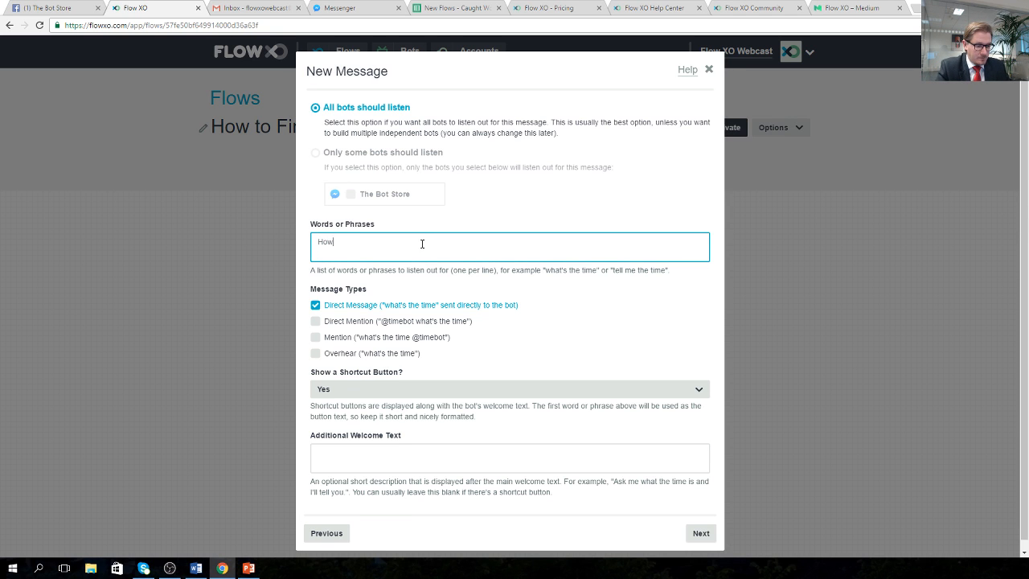
type(" To Find Us")
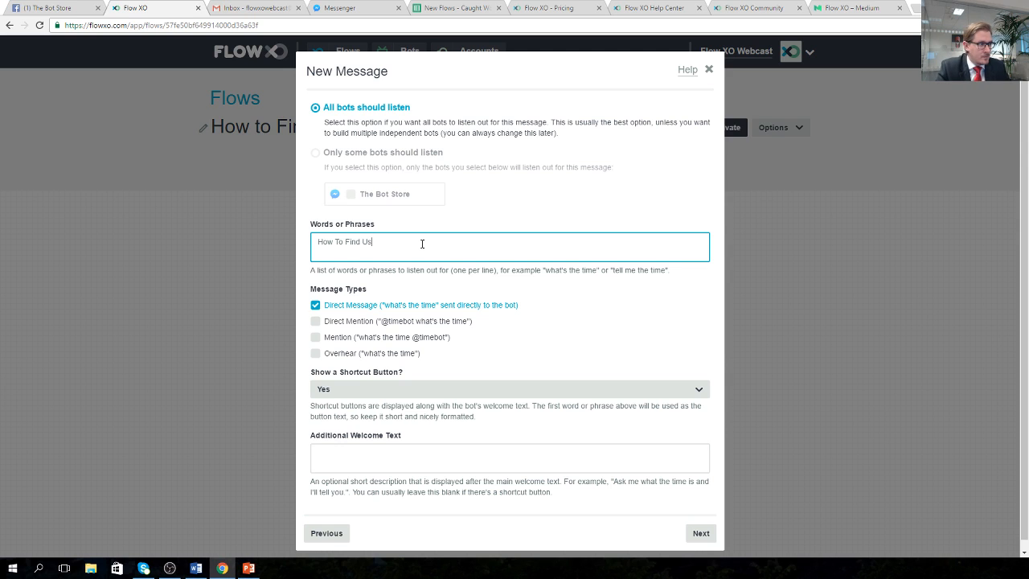
key("Return")
type("Where")
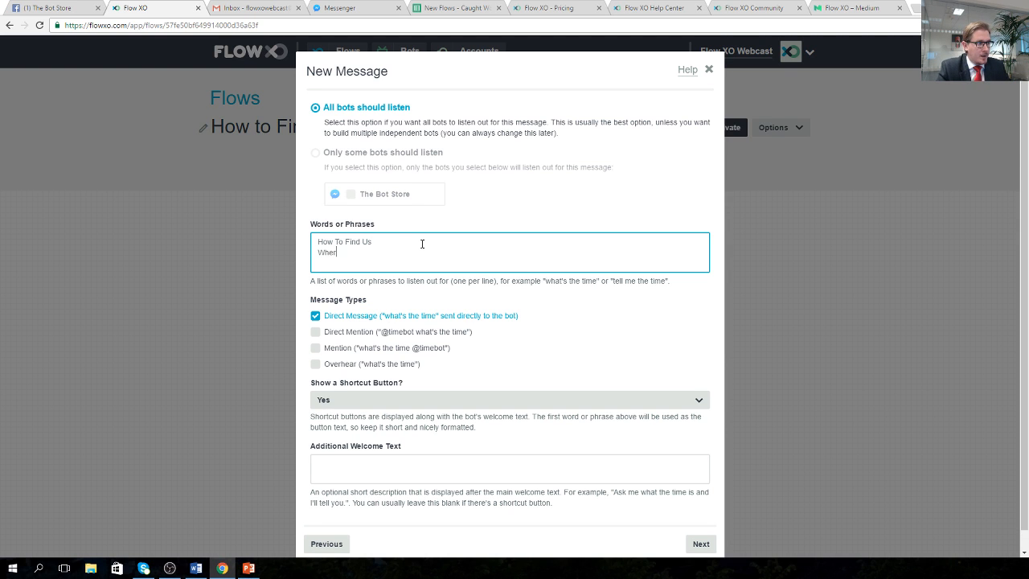
left_click(195, 568)
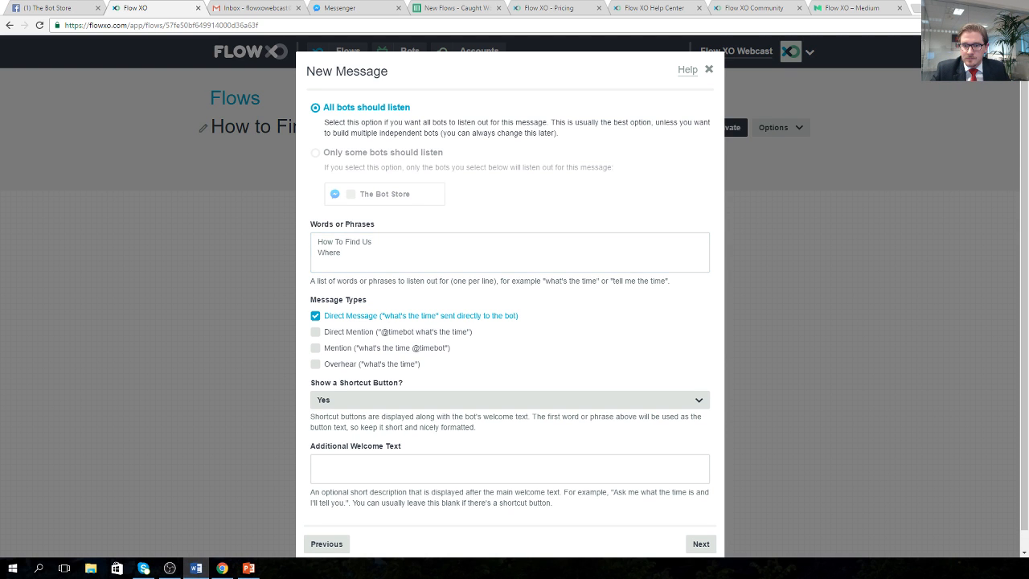
left_click(701, 544)
left_click(705, 221)
left_click(706, 223)
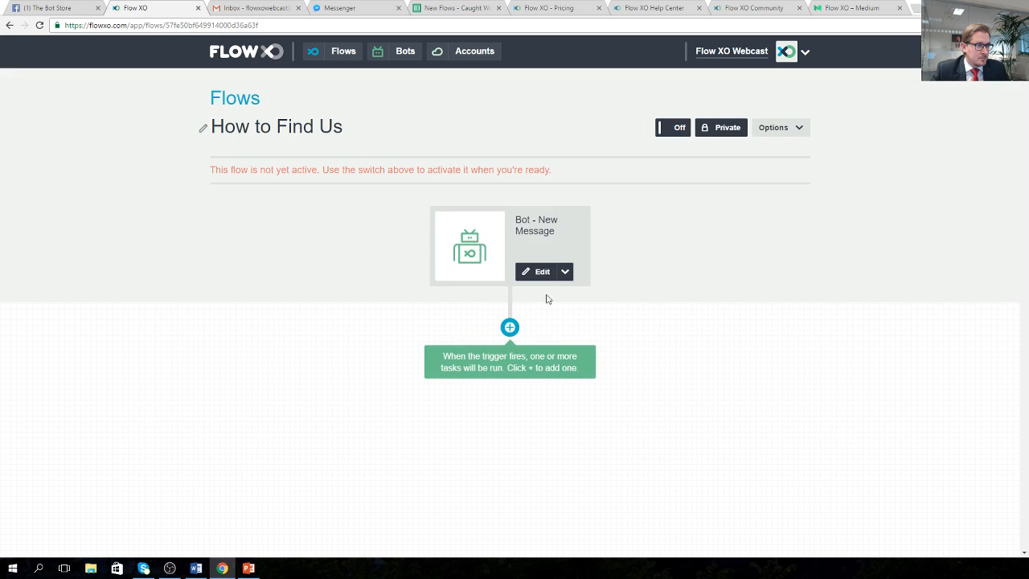
Step: Add a Bot task with the Ask a Question action below the New Message trigger
left_click(508, 328)
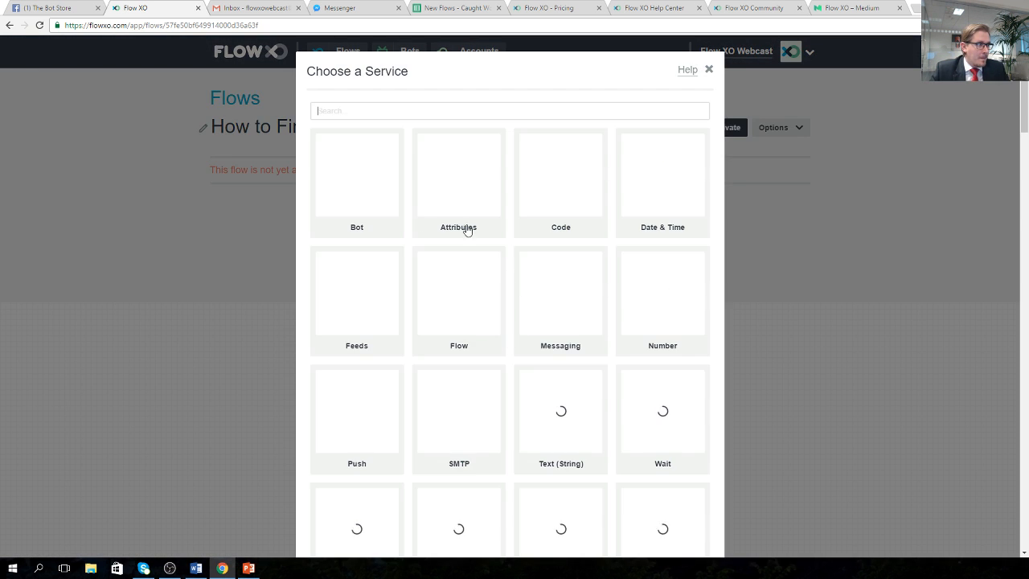
left_click(361, 180)
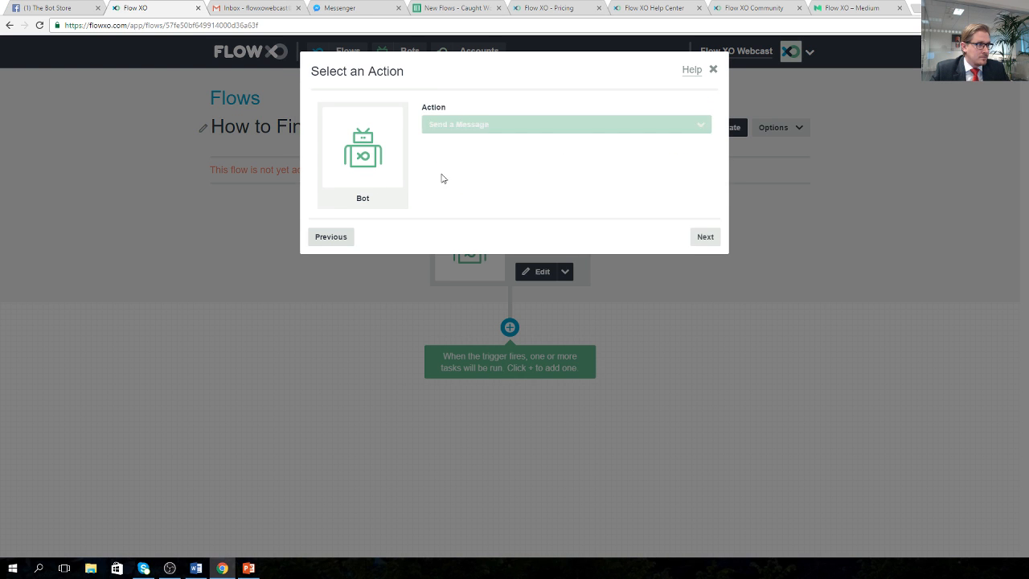
left_click(485, 125)
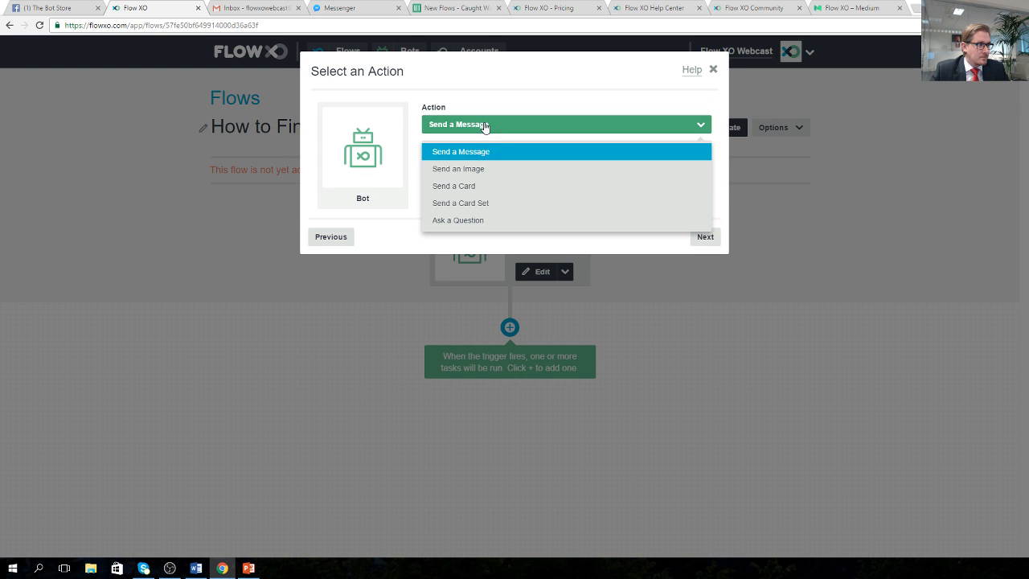
left_click(475, 220)
left_click(702, 236)
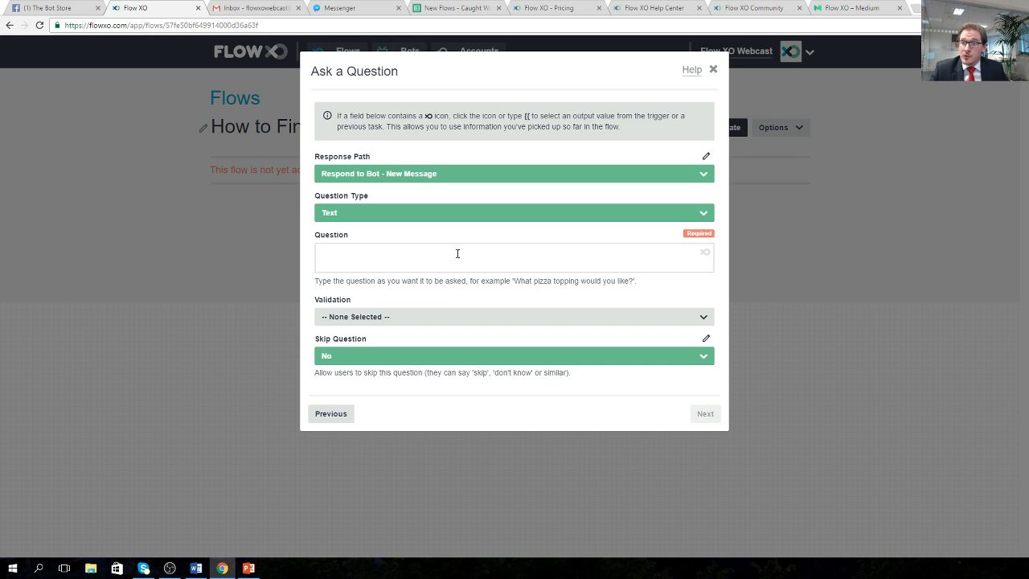
Step: Set the question type to Text, enter "What's your postcode?" as the question, and complete the task
left_click(451, 214)
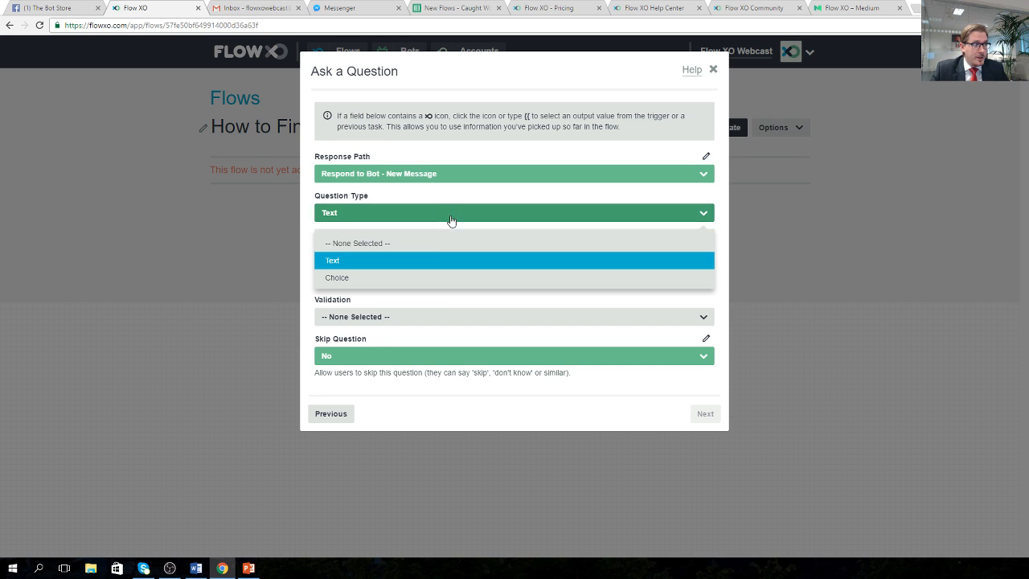
left_click(377, 261)
key("alt+Tab")
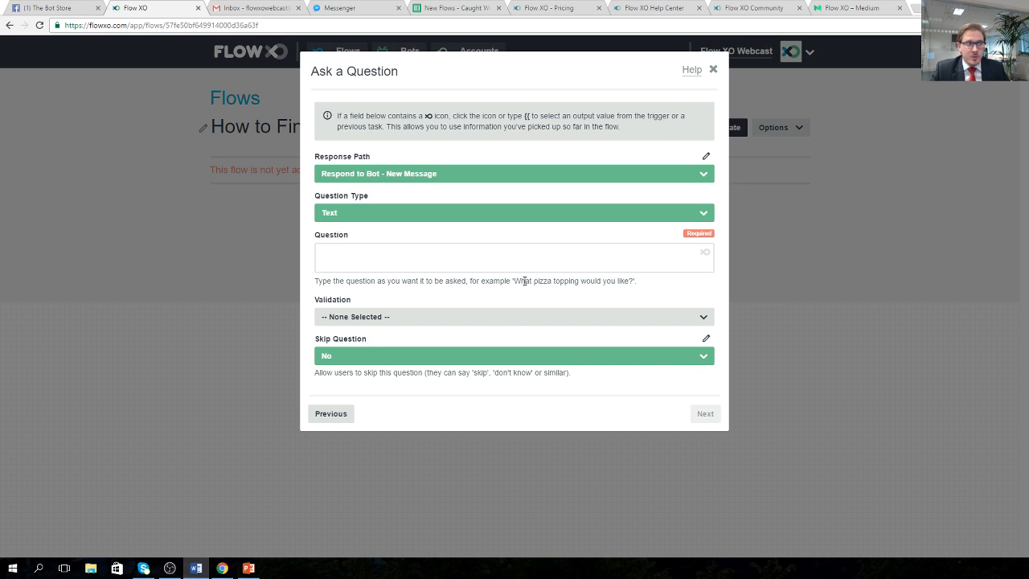
left_click(388, 260)
type("What's you")
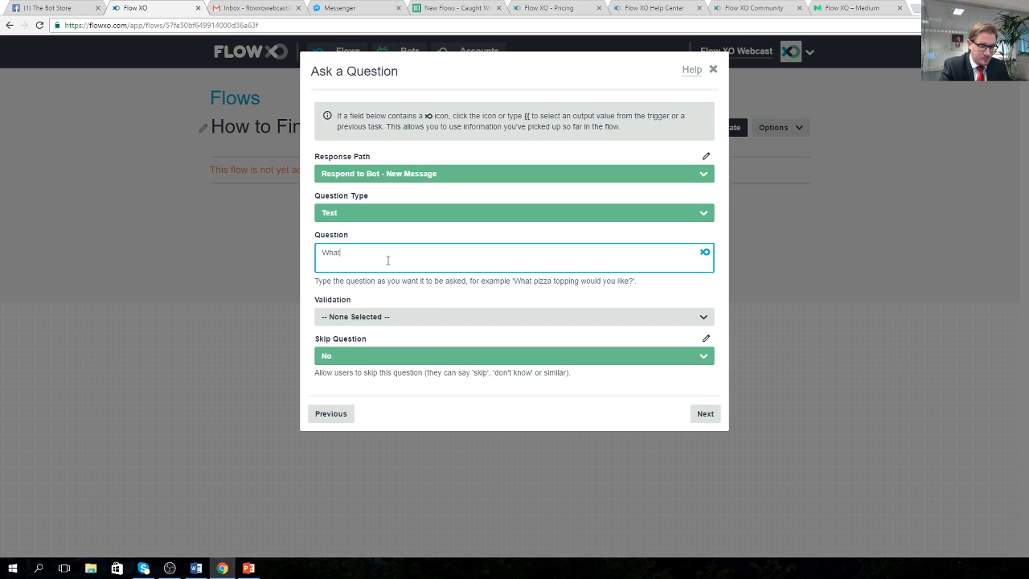
type("stcode?")
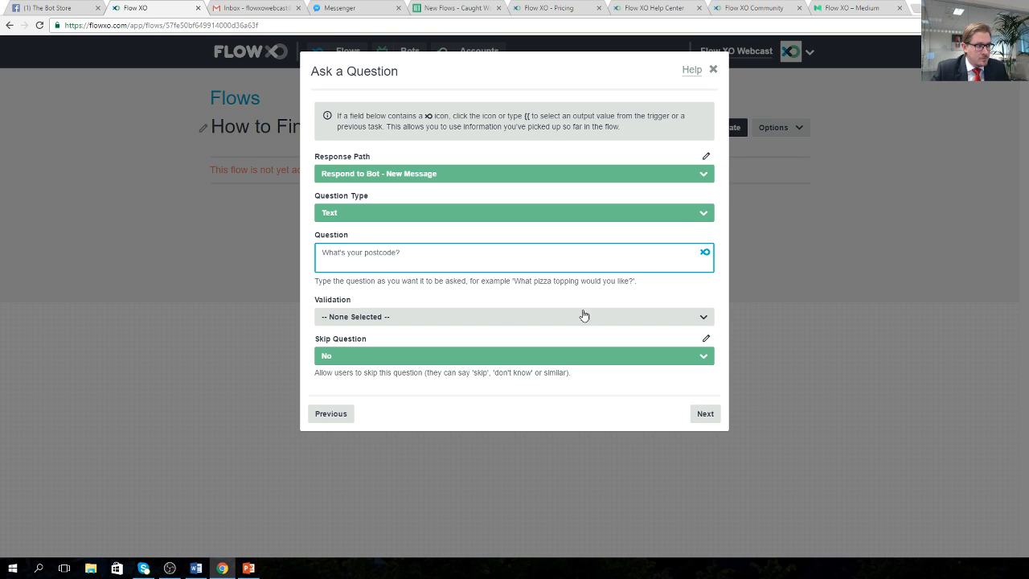
left_click(705, 413)
left_click(705, 222)
left_click(705, 223)
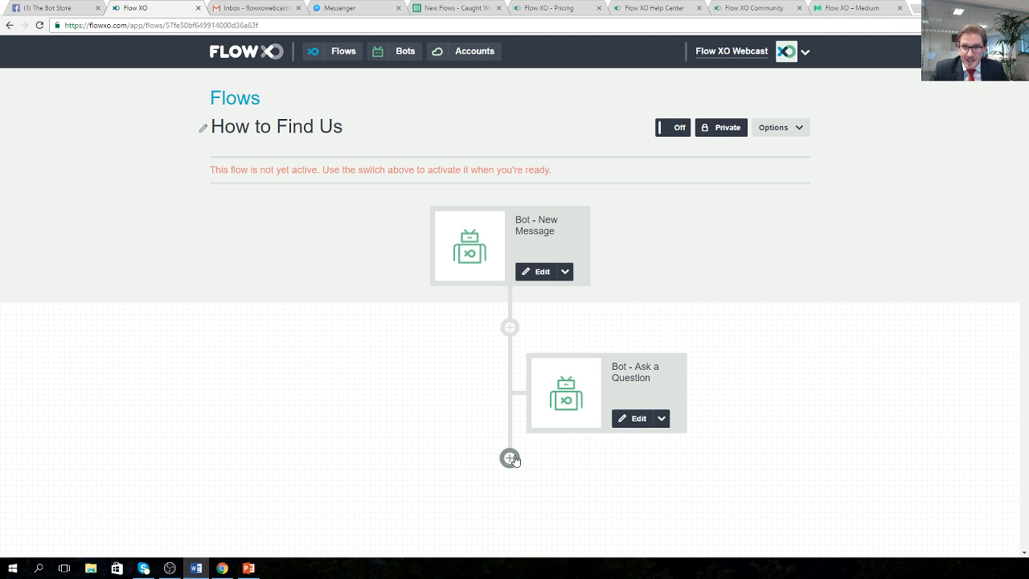
Step: Add a Bot task with the Send a Card action below the Ask a Question task
left_click(510, 458)
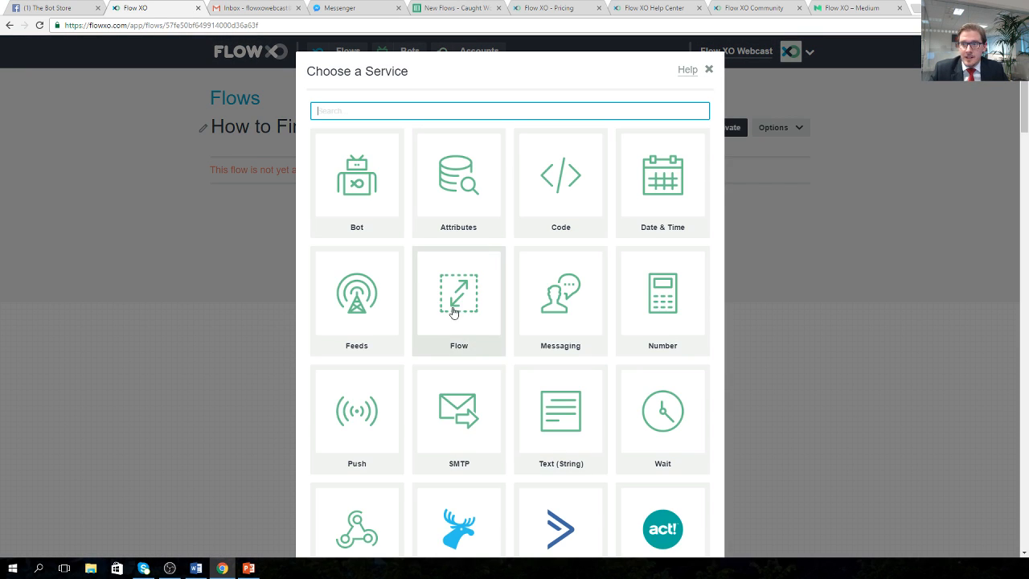
left_click(362, 195)
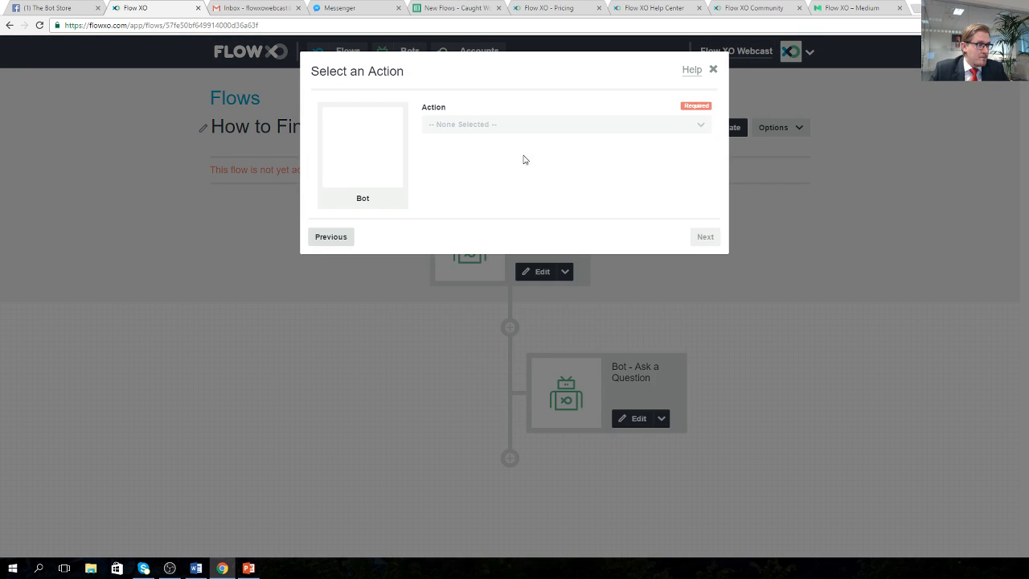
left_click(516, 127)
left_click(475, 191)
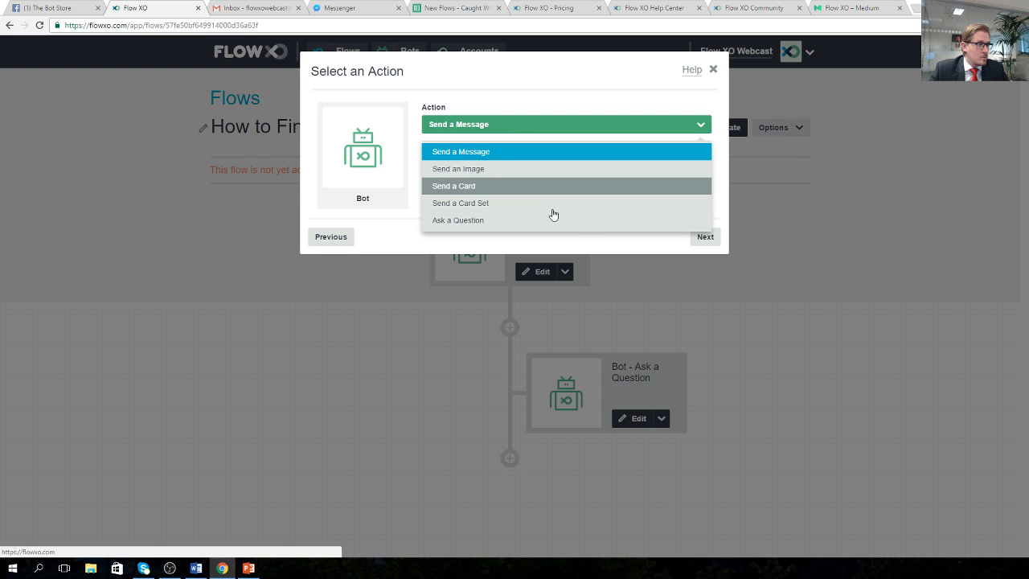
left_click(698, 238)
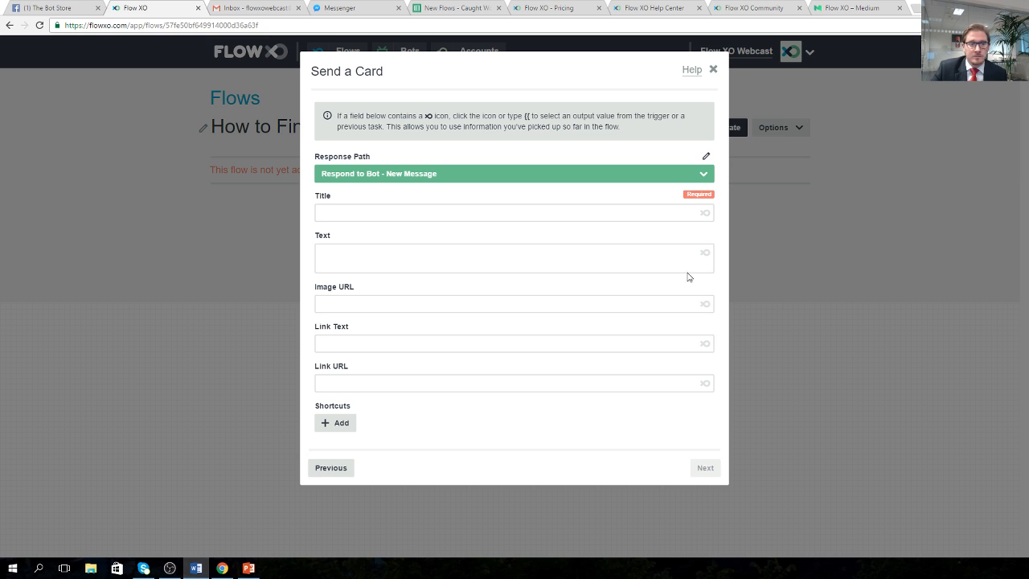
right_click(348, 214)
left_click(374, 279)
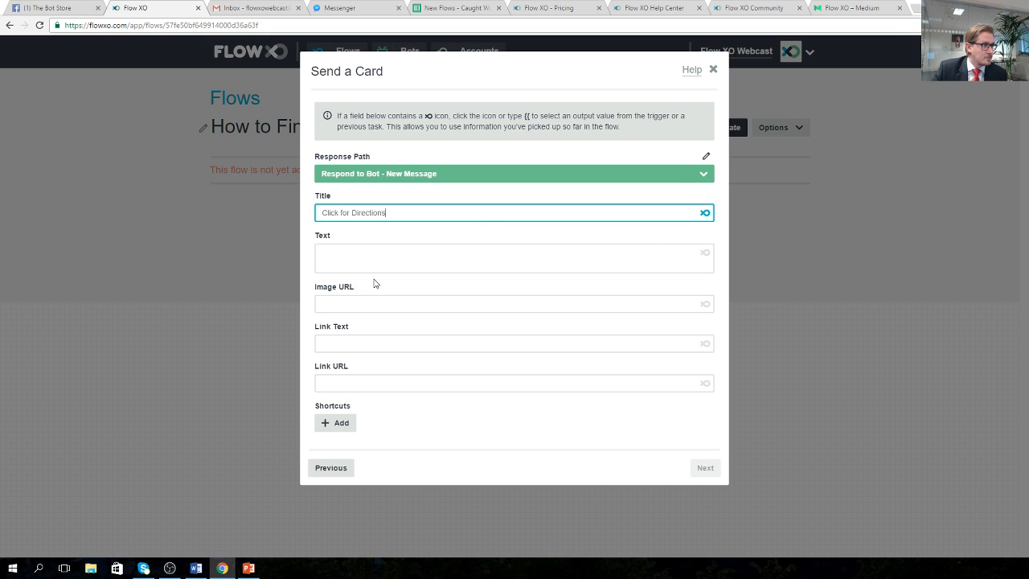
left_click(195, 568)
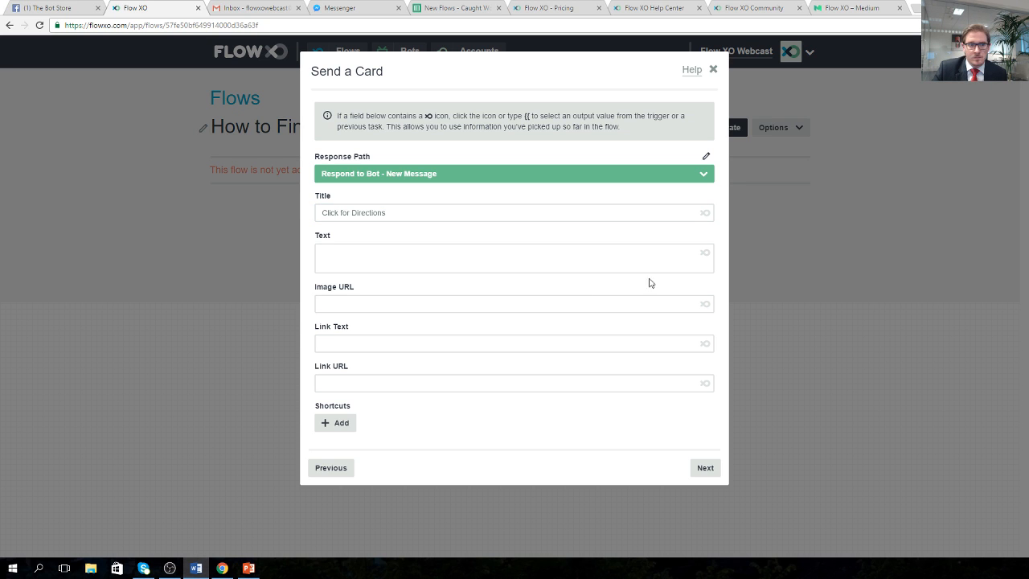
left_click(359, 301)
right_click(360, 303)
left_click(386, 367)
Step: Copy the Google Maps directions link with its POSTCODE placeholder from the Word document into the card's Link URL
left_click(195, 568)
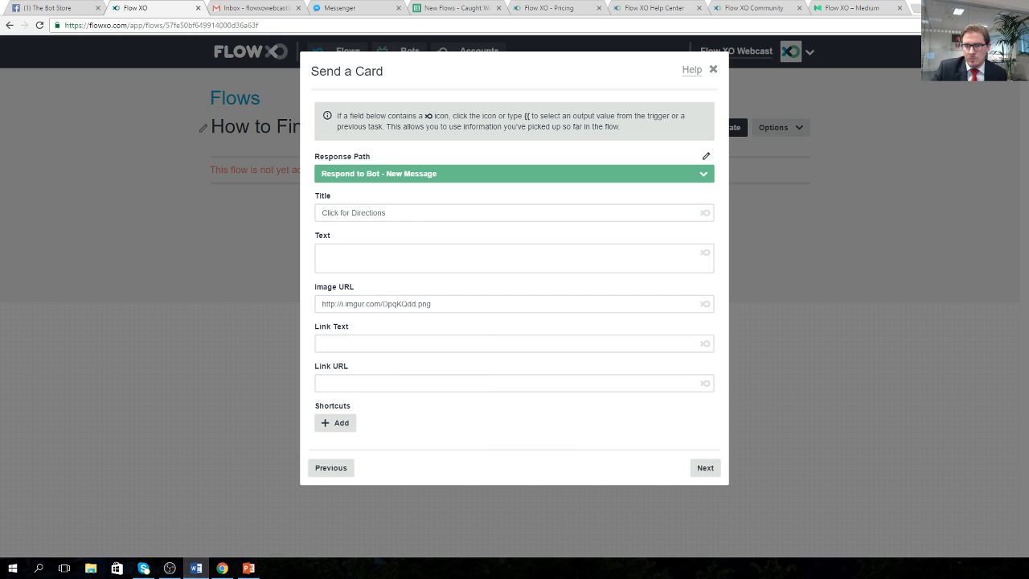
left_click(370, 381)
right_click(370, 381)
left_click(423, 441)
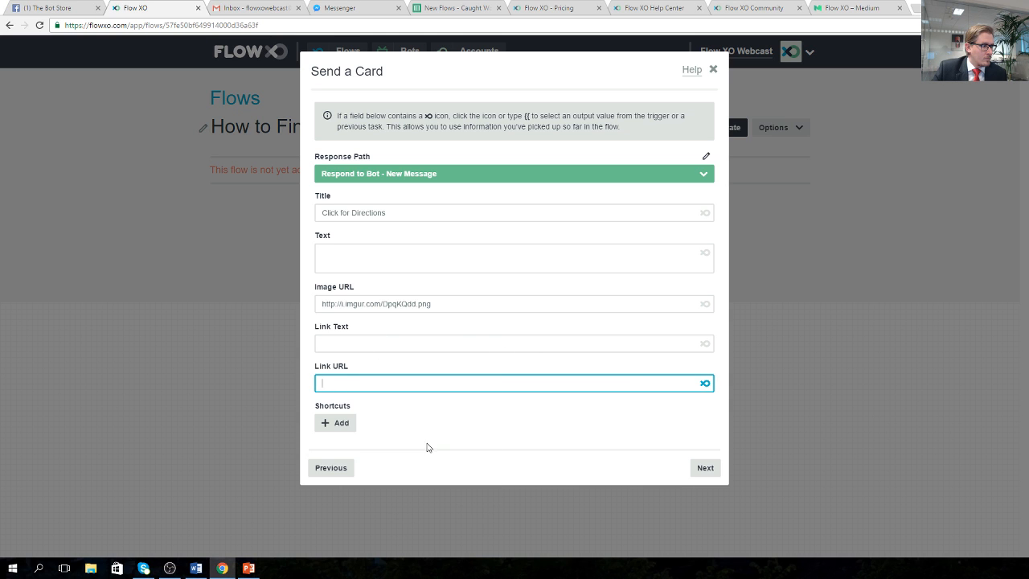
Step: Finish the Send a Card task without a filter and switch the flow on
left_click(702, 468)
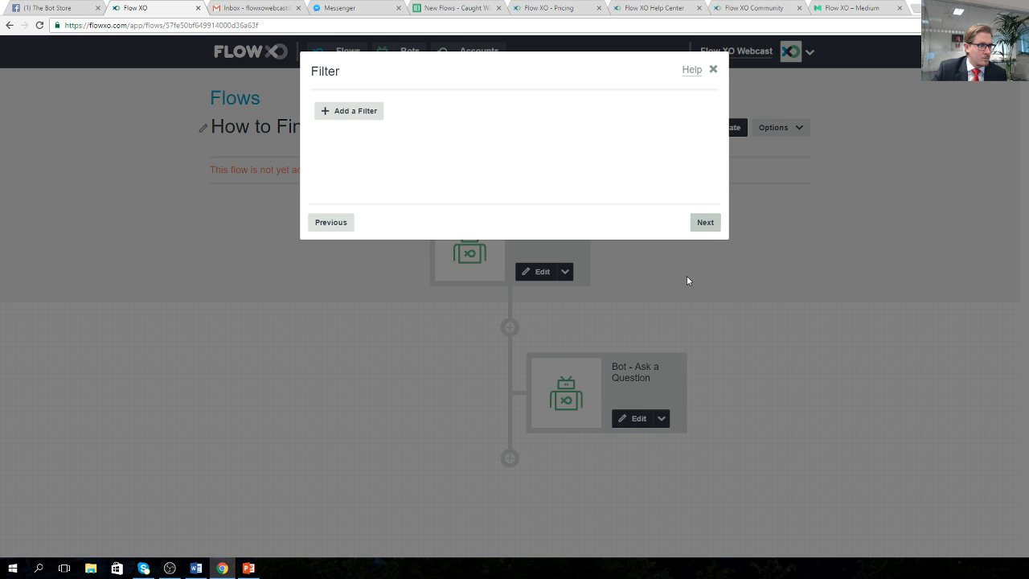
left_click(703, 222)
left_click(707, 223)
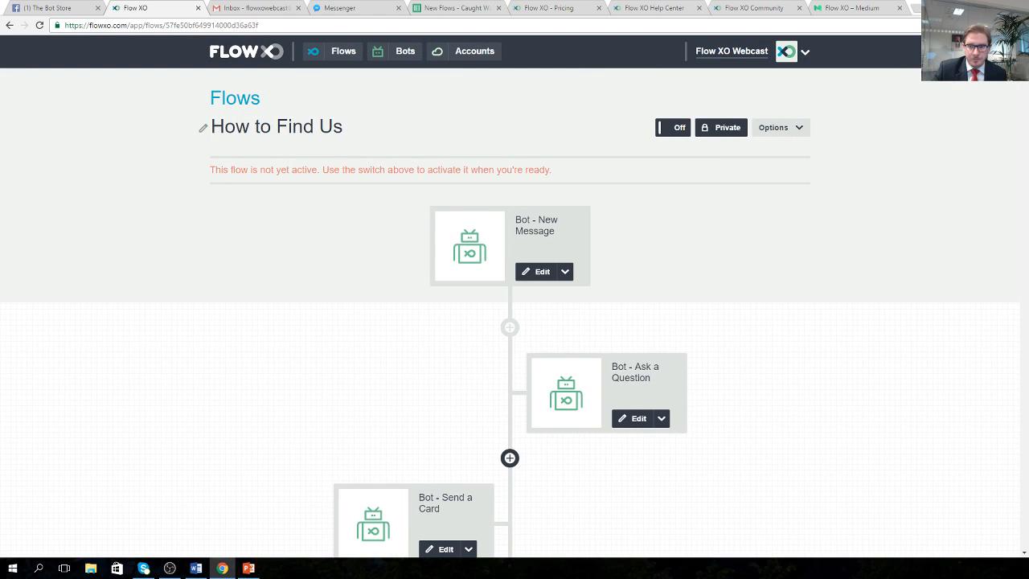
left_click(673, 128)
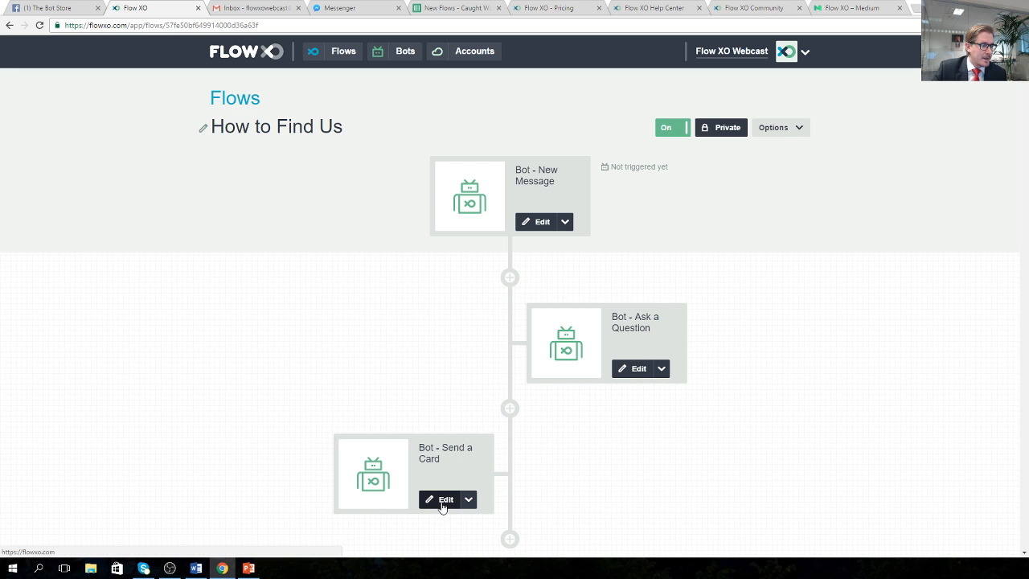
Step: Replace POSTCODE in the card's Link URL with the answer output {{bot_ask_a_question.parsed_answer}} and save the task
left_click(439, 467)
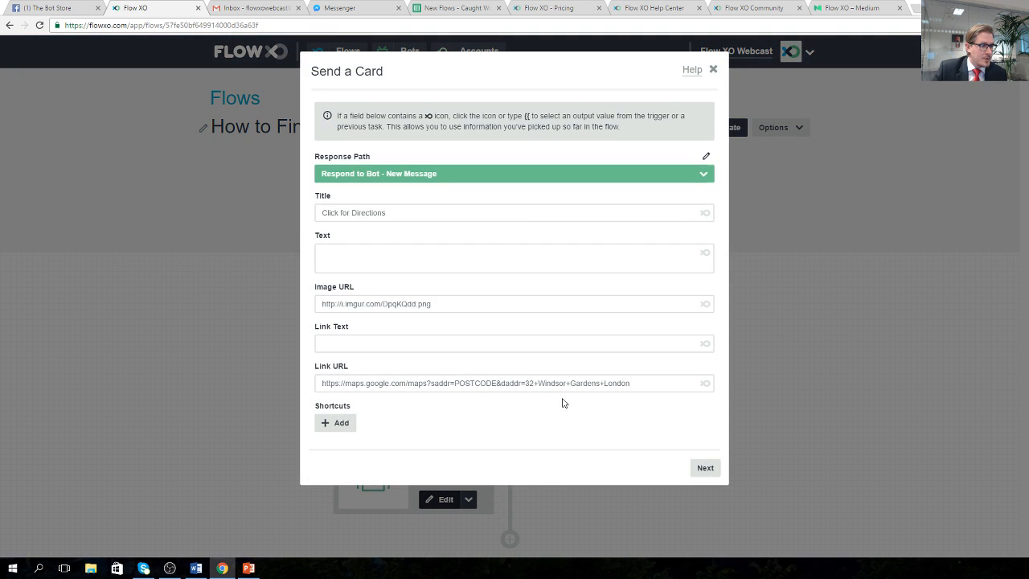
left_click(455, 383)
left_click_drag(455, 383, 498, 384)
key("BackSpace")
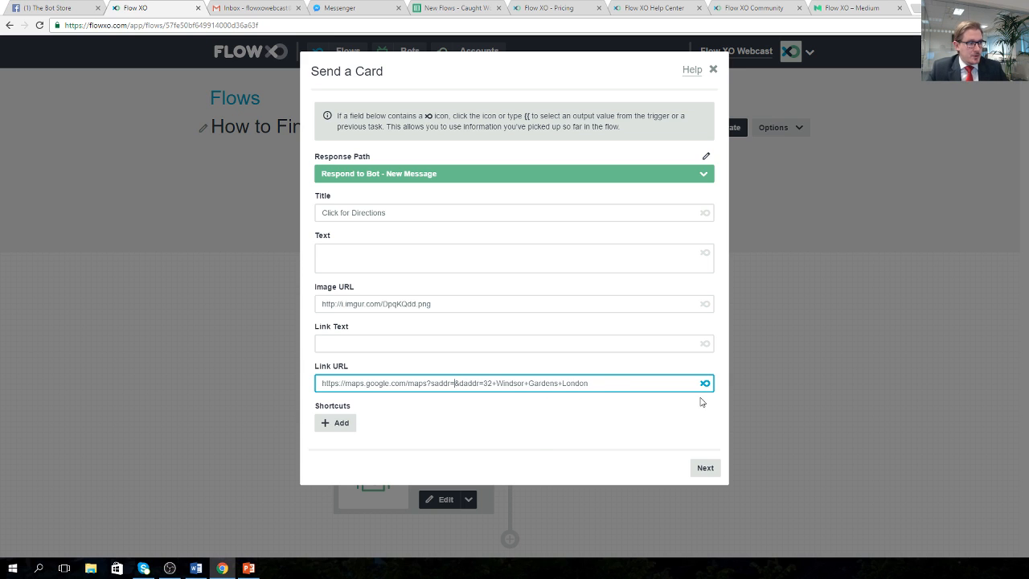
left_click(705, 383)
scroll(492, 475, "down", 5)
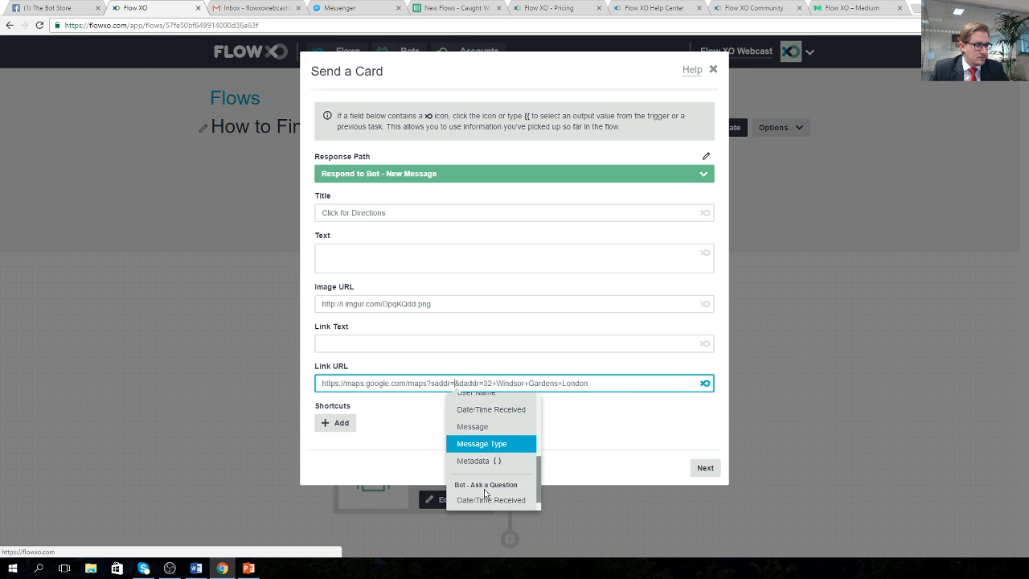
left_click(480, 499)
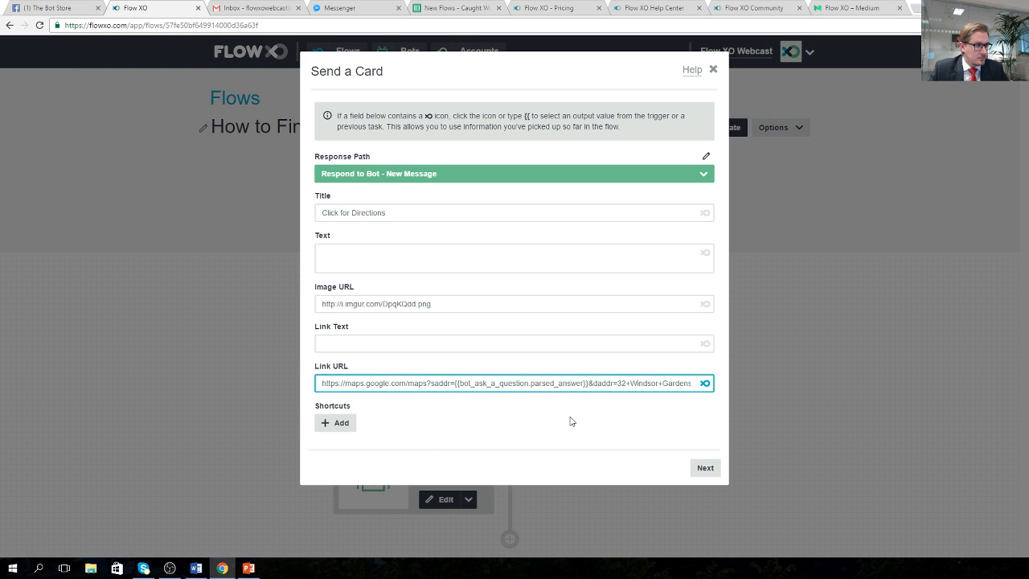
left_click(705, 469)
left_click(705, 221)
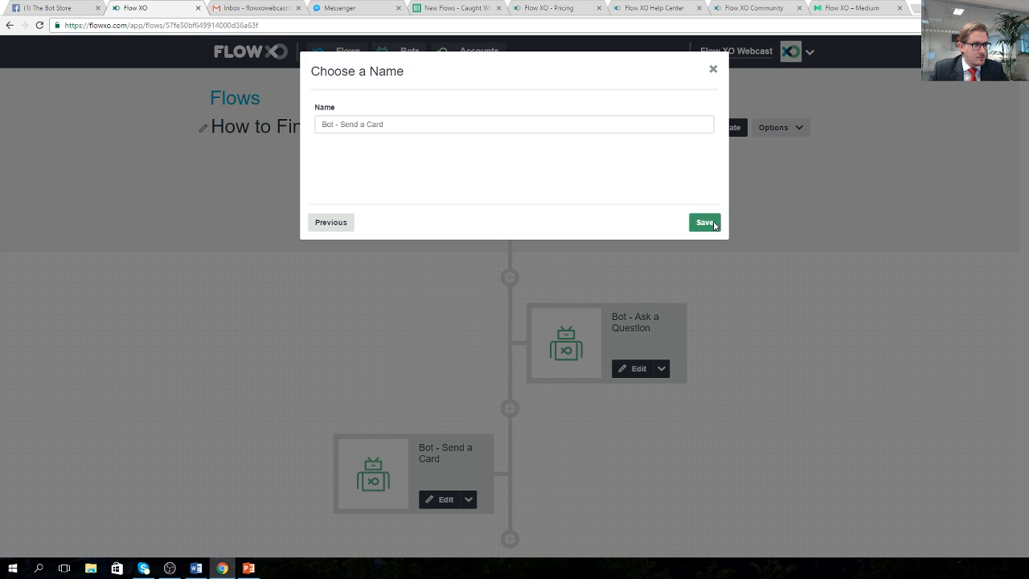
left_click(705, 223)
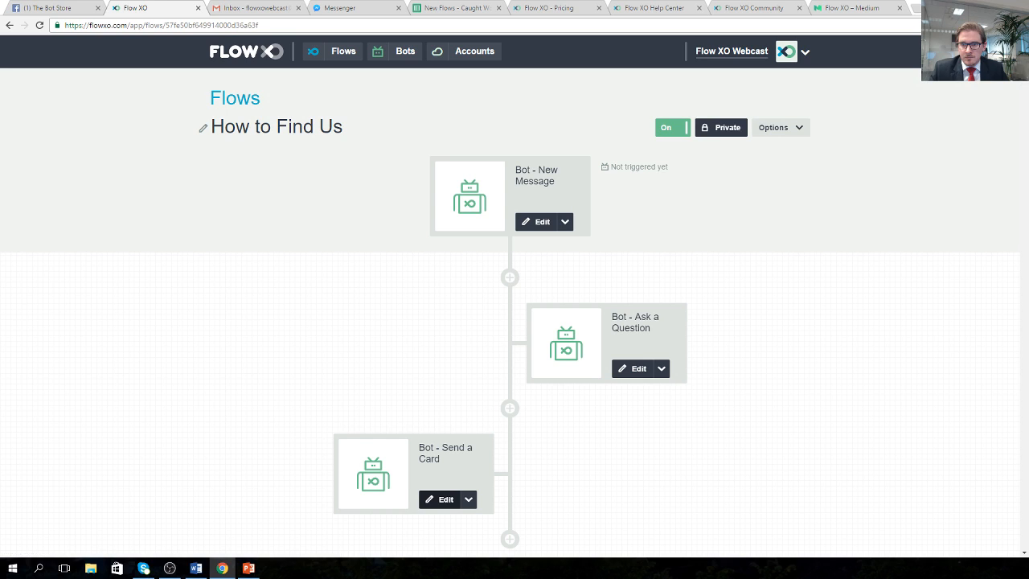
Step: Switch to Messenger and send the message "Where" to The Bot Store to test the flow
left_click(360, 6)
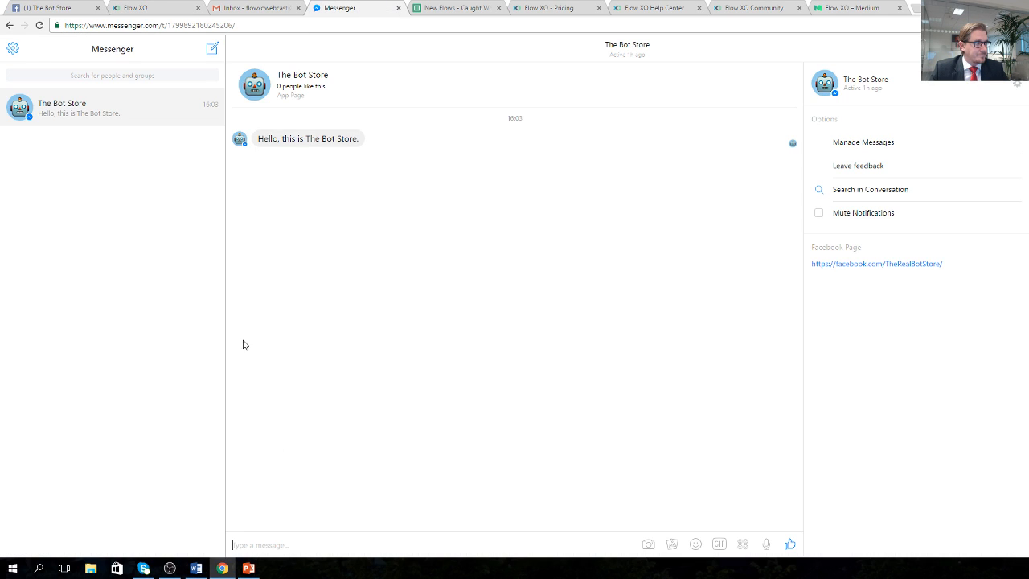
left_click(340, 541)
type("Weh")
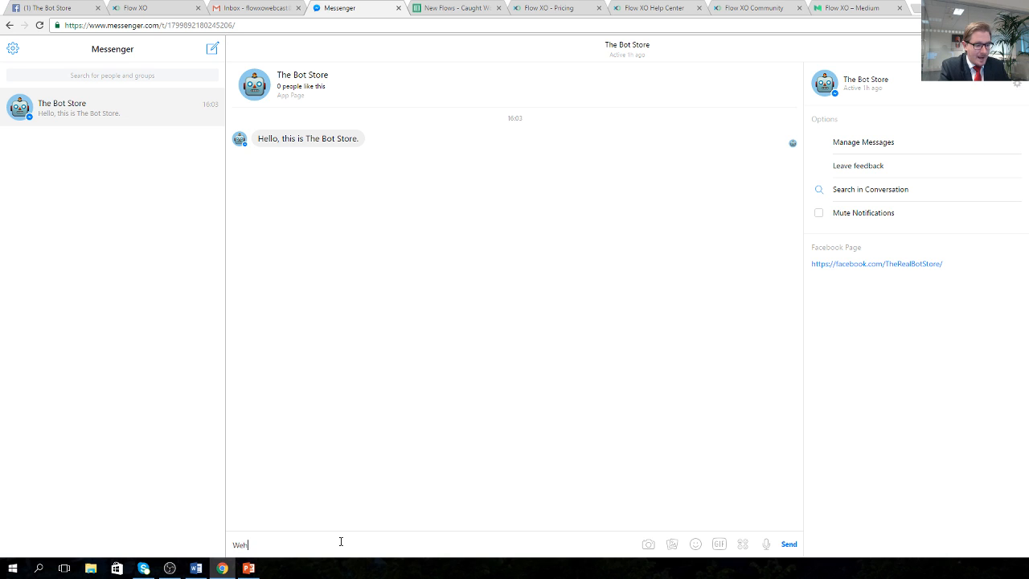
key("BackSpace")
key("BackSpace")
type("here")
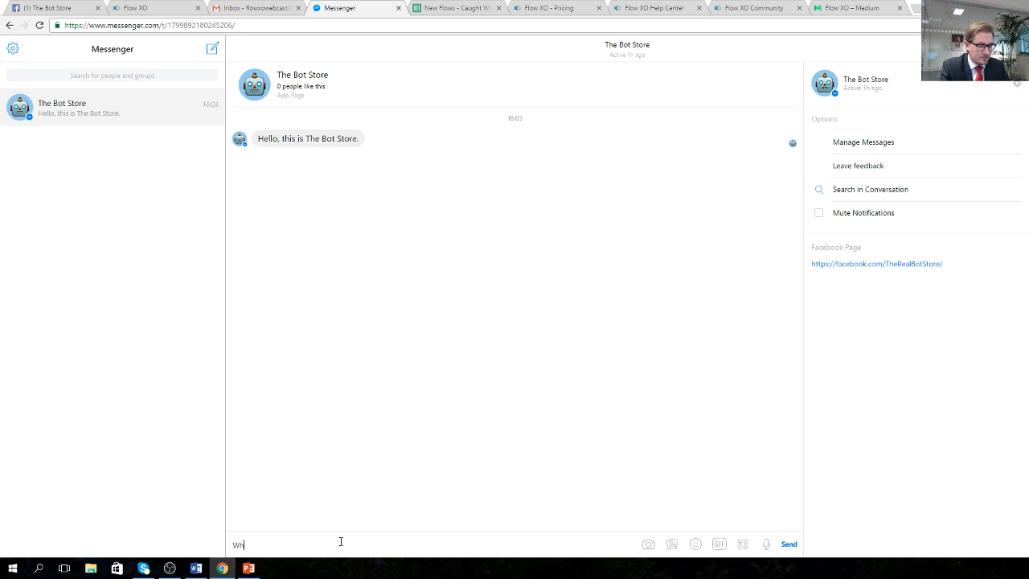
key("Return")
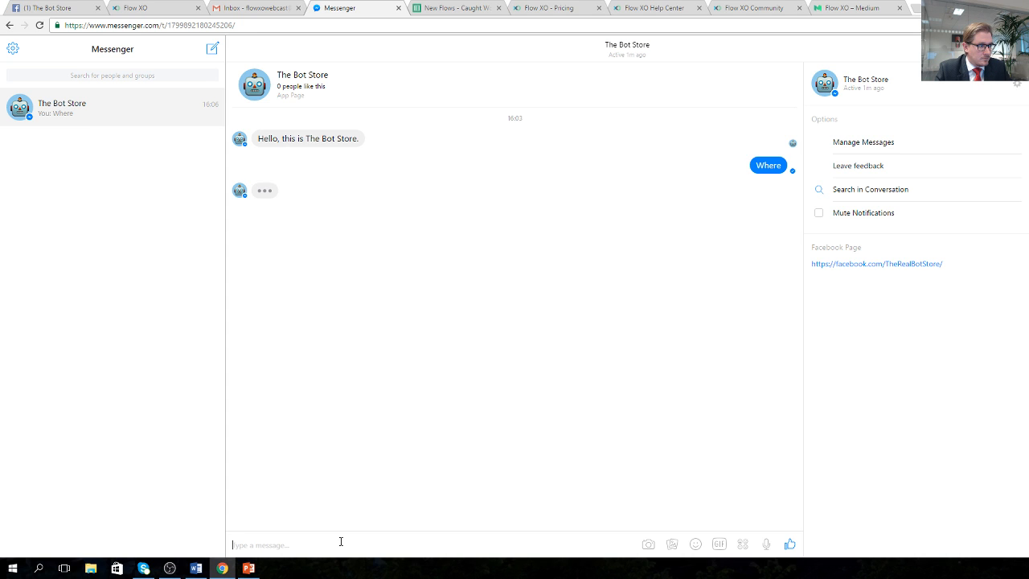
Step: Answer the bot with a postcode, open the directions card's map, and return to Flow XO with the map closed
type("Sw1")
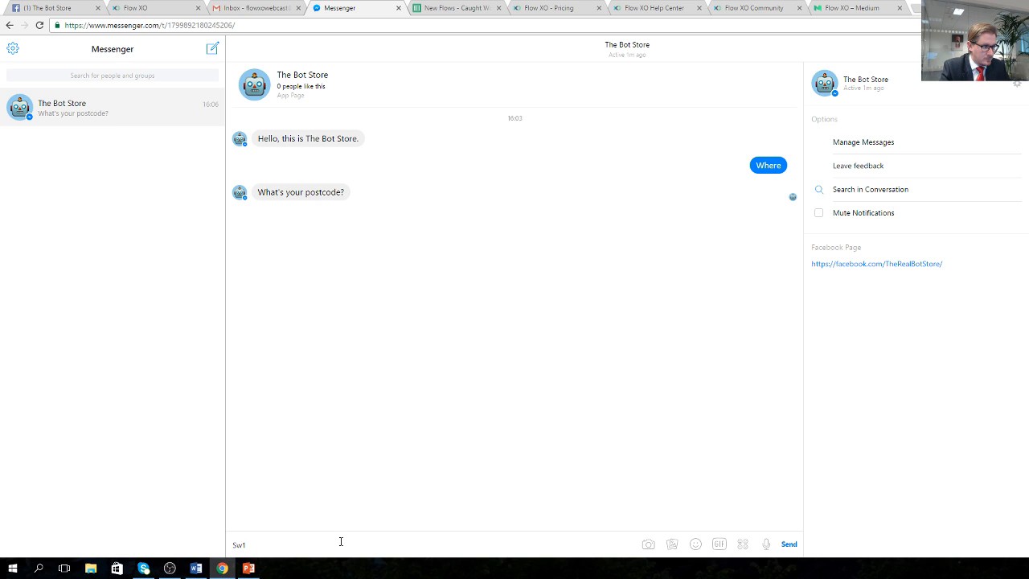
type("0aa")
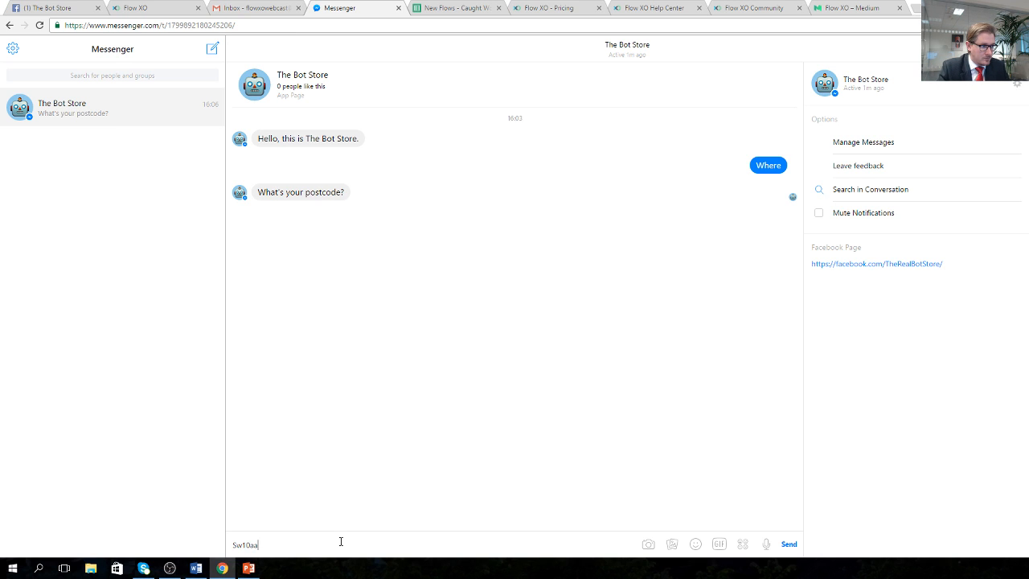
key("Return")
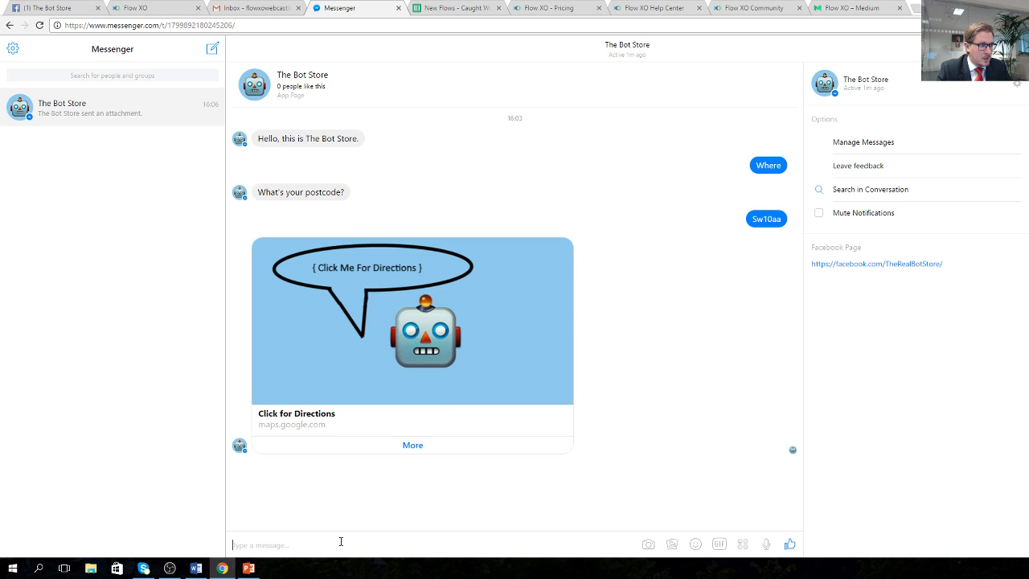
left_click(402, 373)
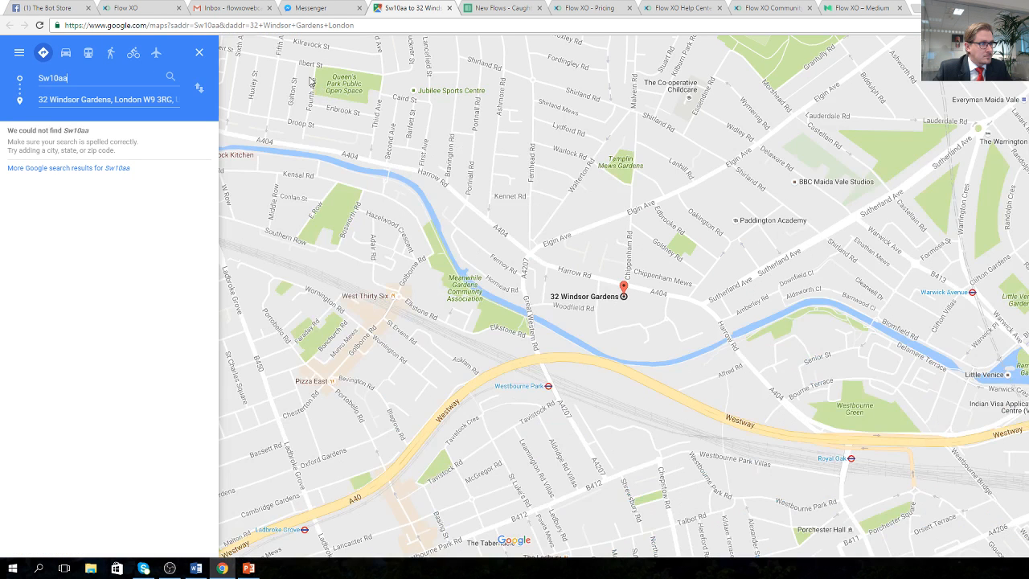
left_click(173, 7)
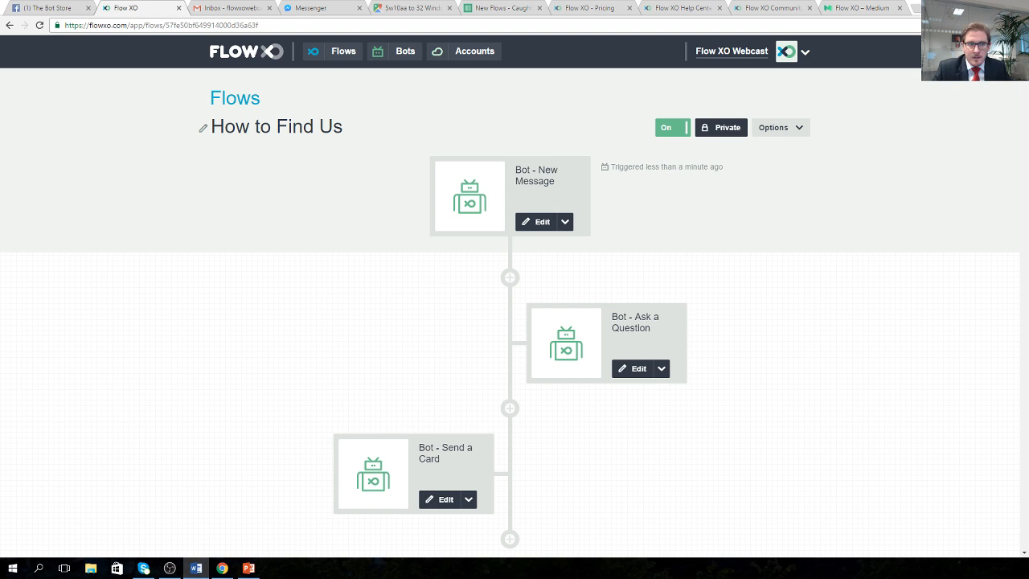
left_click(451, 7)
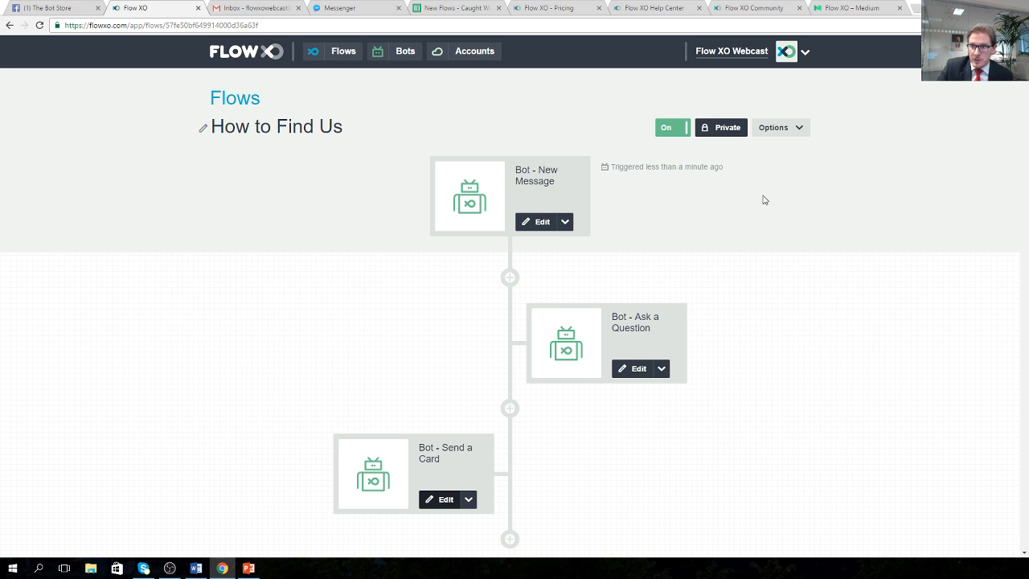
Step: Examine the How to Find Us logs, expanding the New Message, Ask a Question and Send a Card entries
left_click(788, 131)
left_click(784, 151)
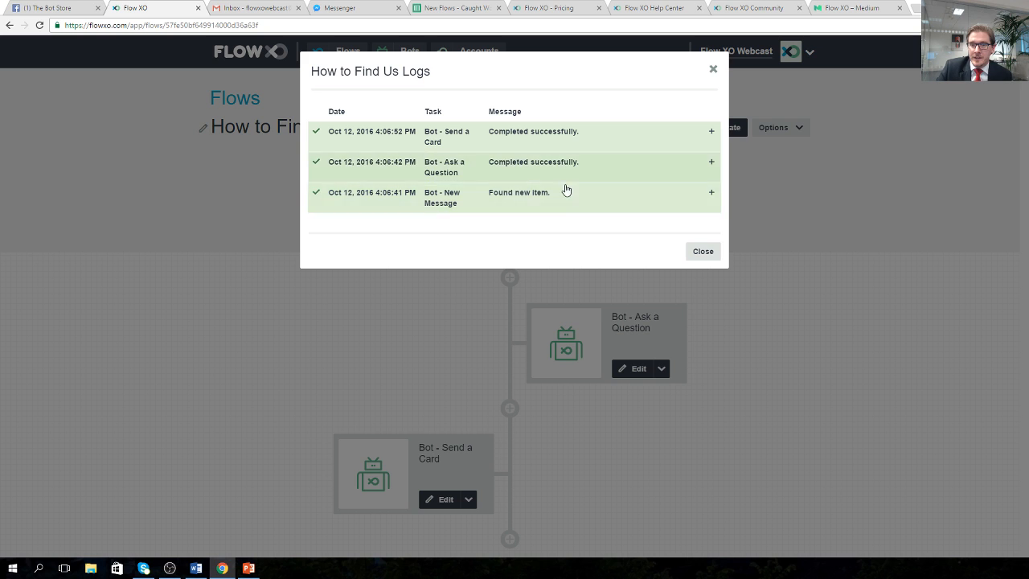
left_click(562, 195)
left_click(561, 167)
left_click(558, 143)
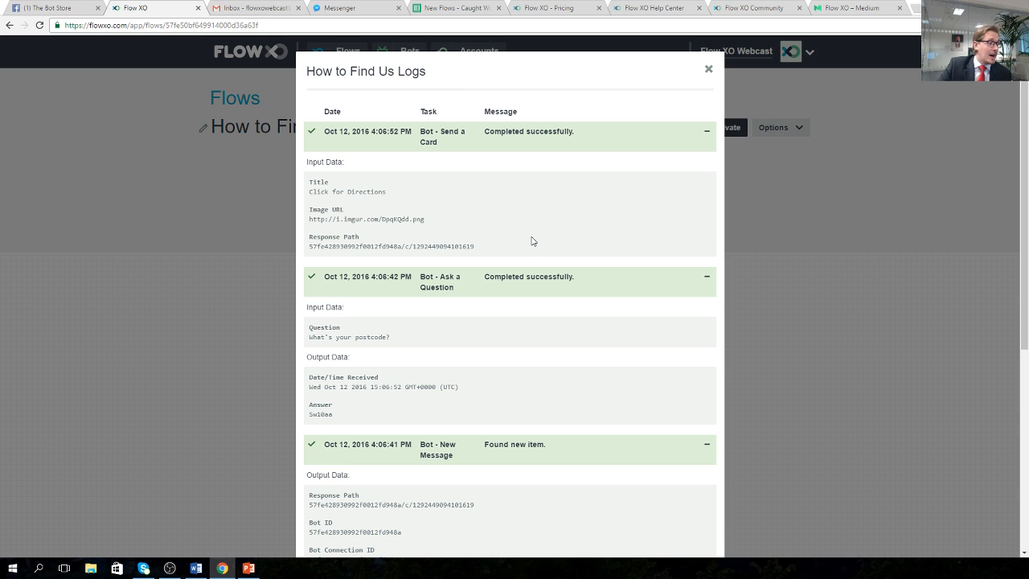
left_click(709, 70)
Step: Return to the list of flows and check the extra actions available for the How to Find Us flow
left_click(195, 567)
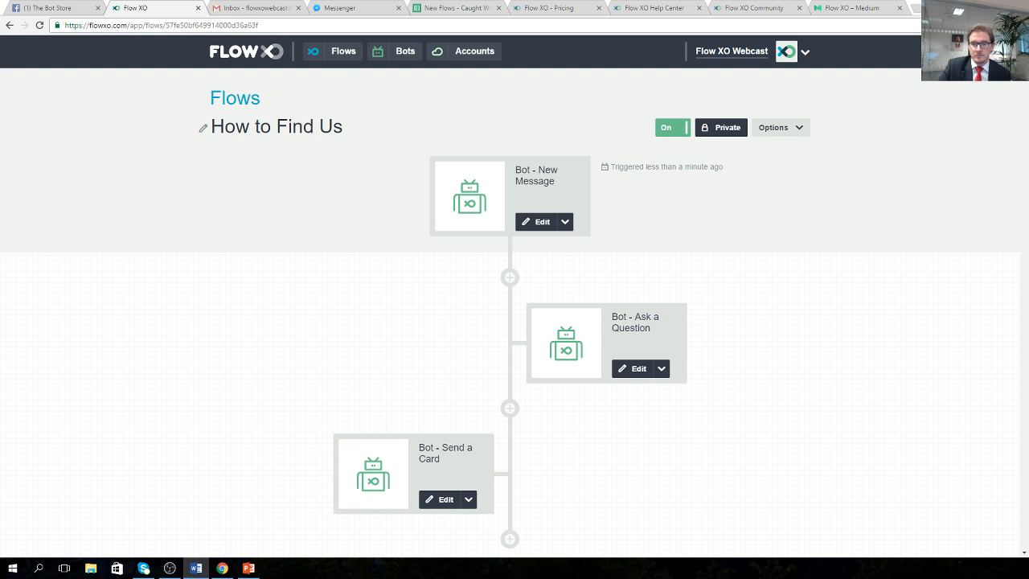
left_click(338, 51)
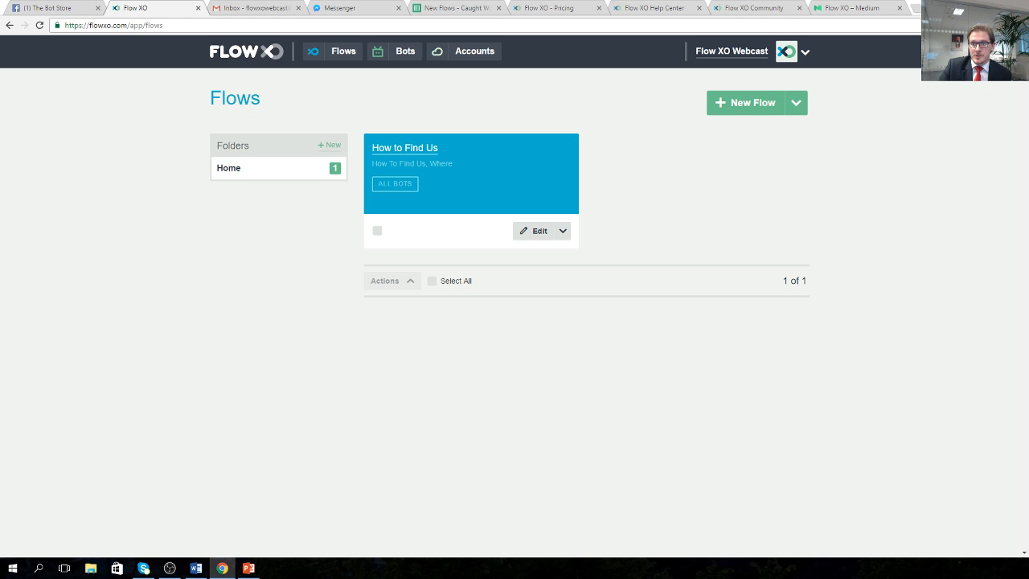
left_click(562, 231)
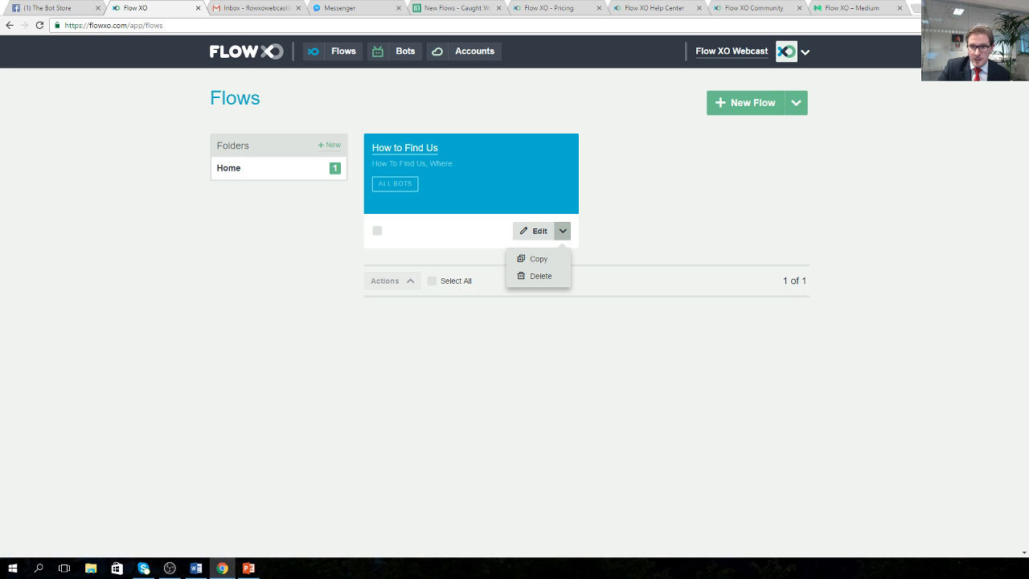
left_click(727, 210)
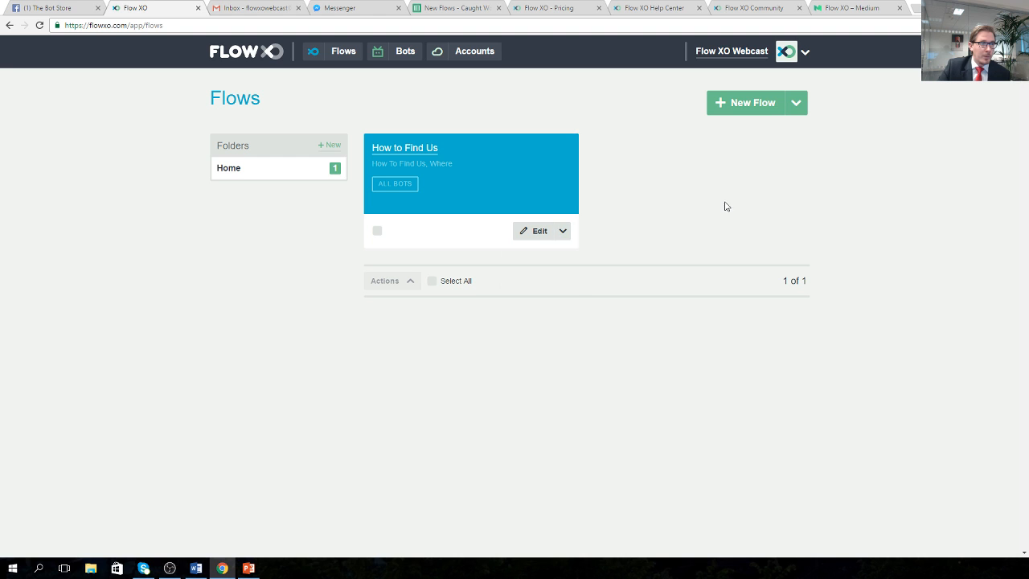
Step: Create a new flow and name it "Product Inquires – Oil"
left_click(749, 103)
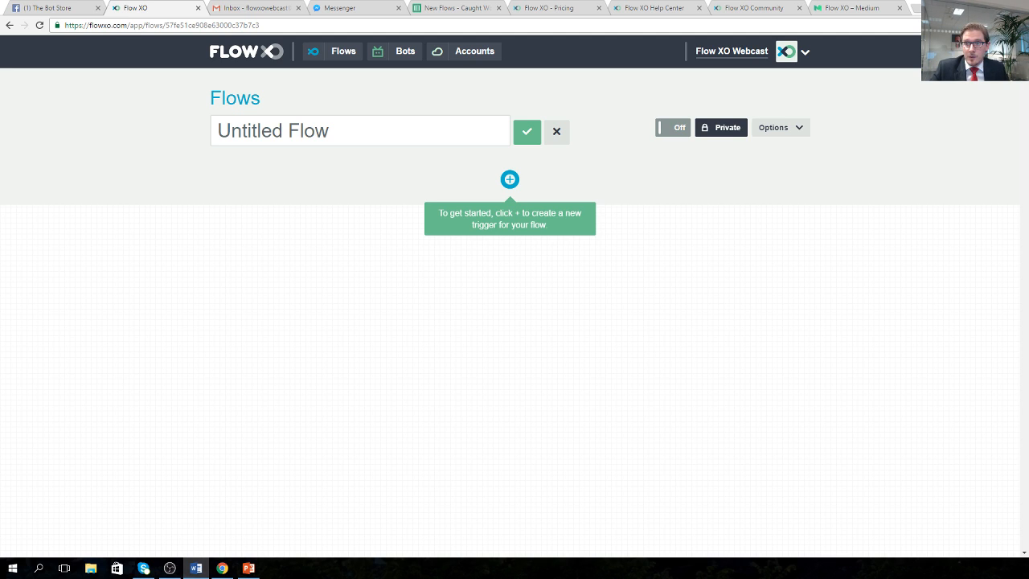
left_click(349, 129)
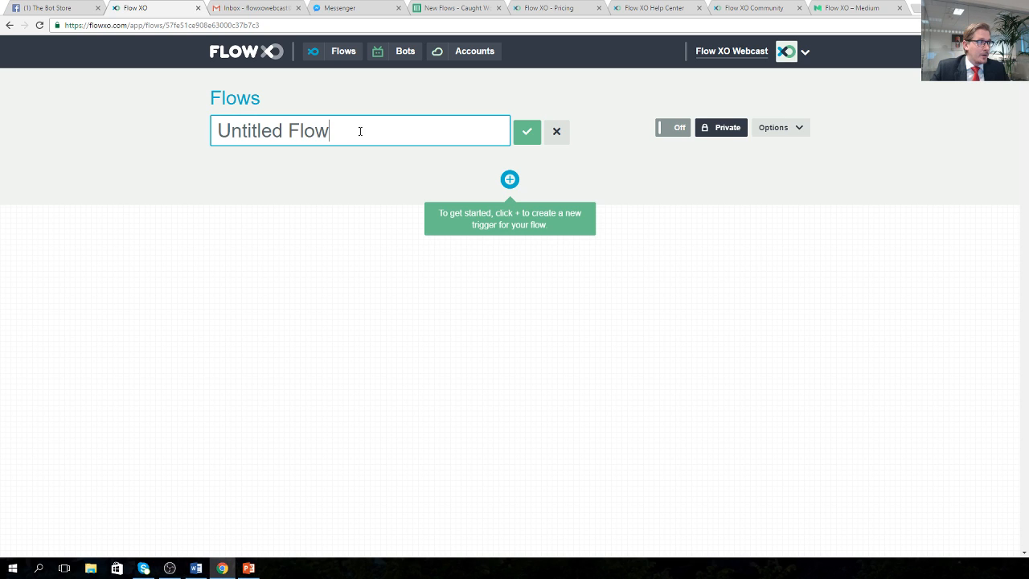
left_click_drag(349, 128, 214, 128)
type("Product Inquires – Oil")
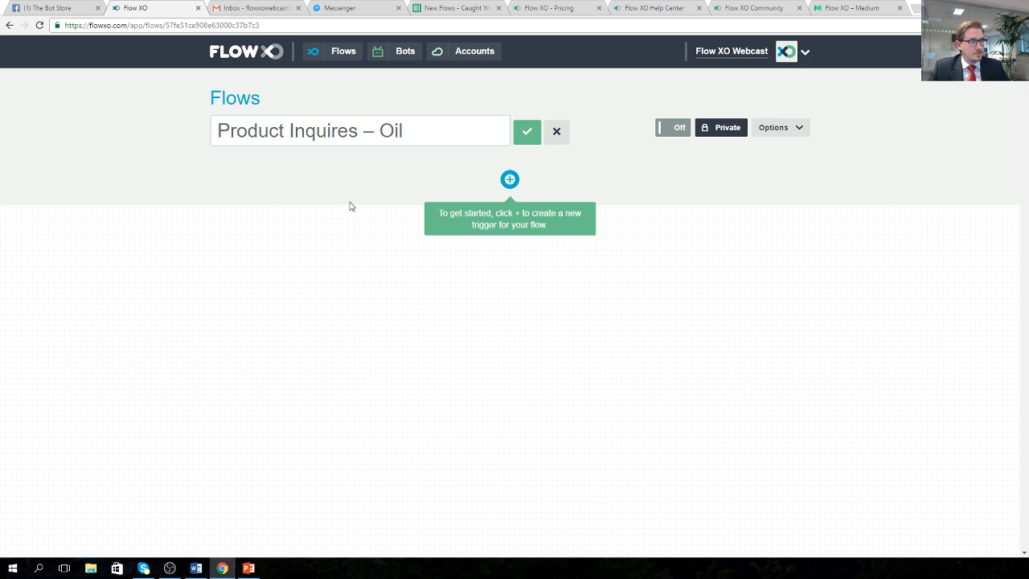
left_click(527, 131)
key("alt+Tab")
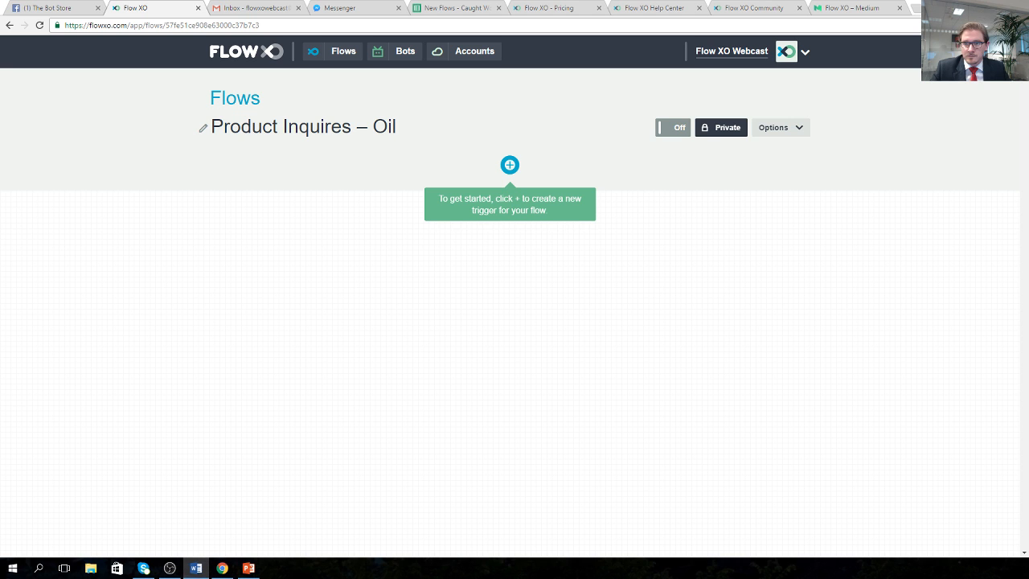
Step: Start a trigger for the flow using the Bot service with the New Message trigger type
left_click(510, 165)
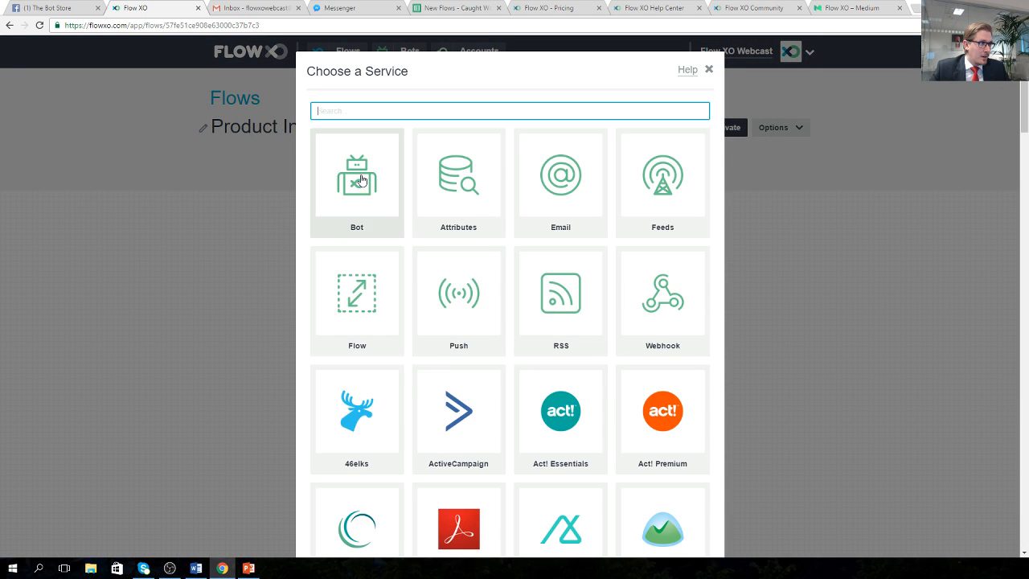
left_click(354, 177)
left_click(517, 128)
left_click(512, 154)
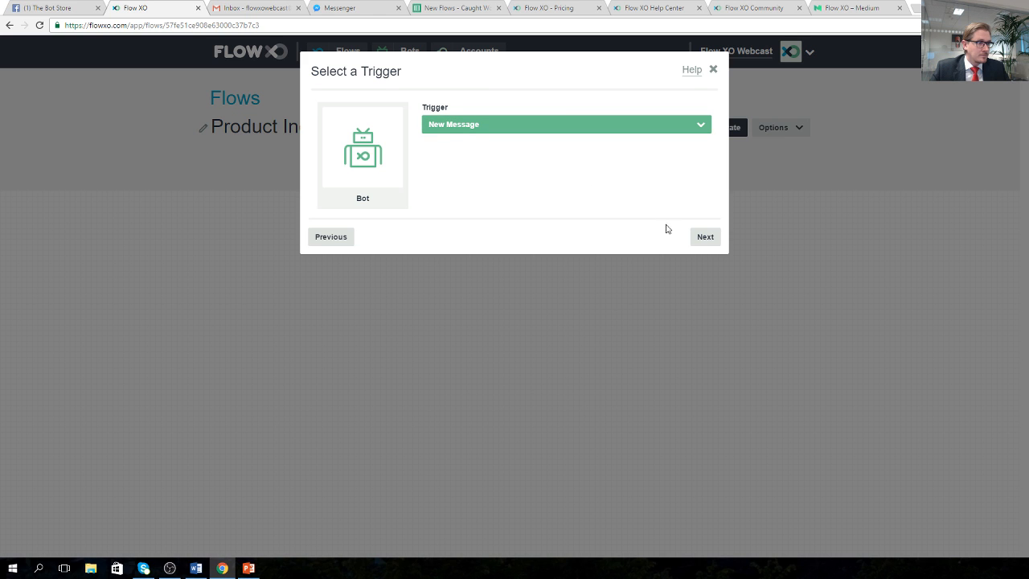
left_click(703, 238)
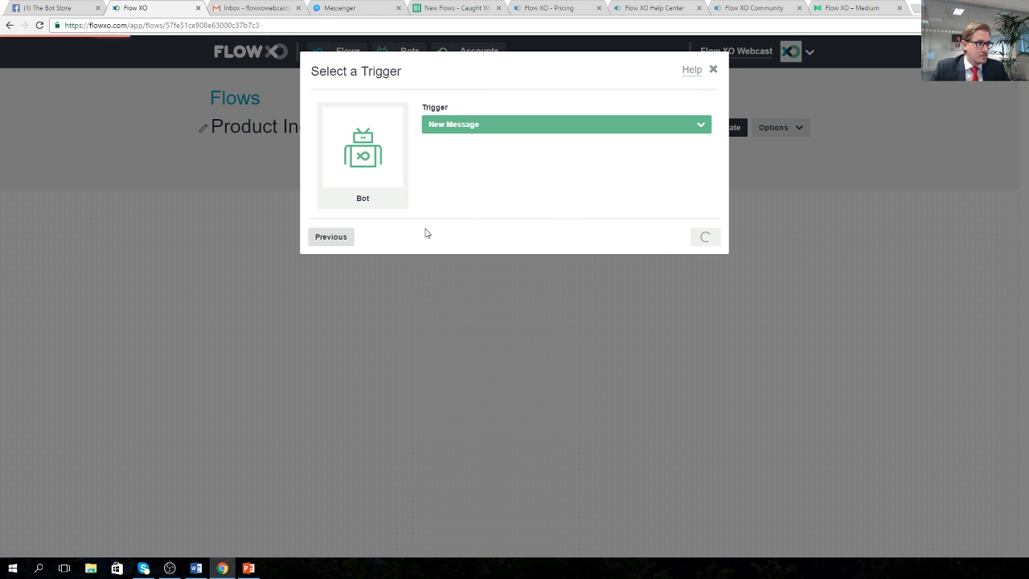
Step: Make the New Message trigger listen for the word "Oil" and save it without a filter
type("Oil")
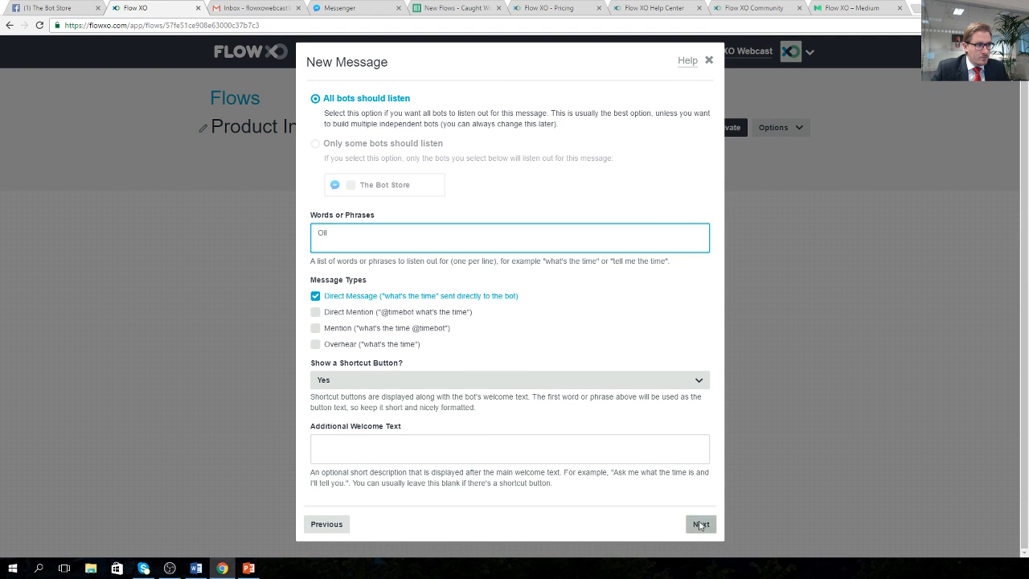
left_click(699, 529)
left_click(705, 224)
left_click(705, 225)
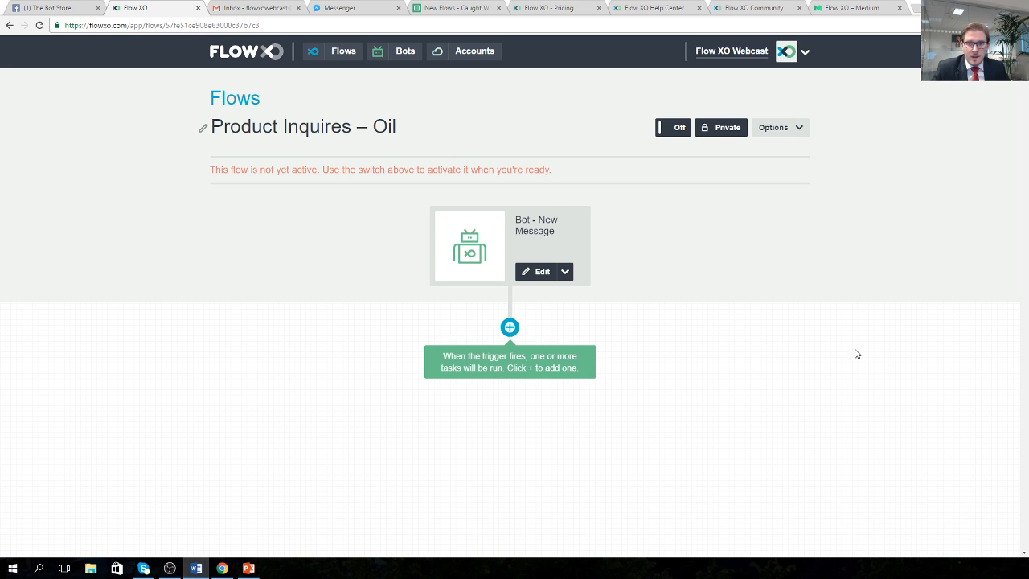
Step: Start a task below the trigger using the Attributes service with the Set an Attribute action
left_click(509, 328)
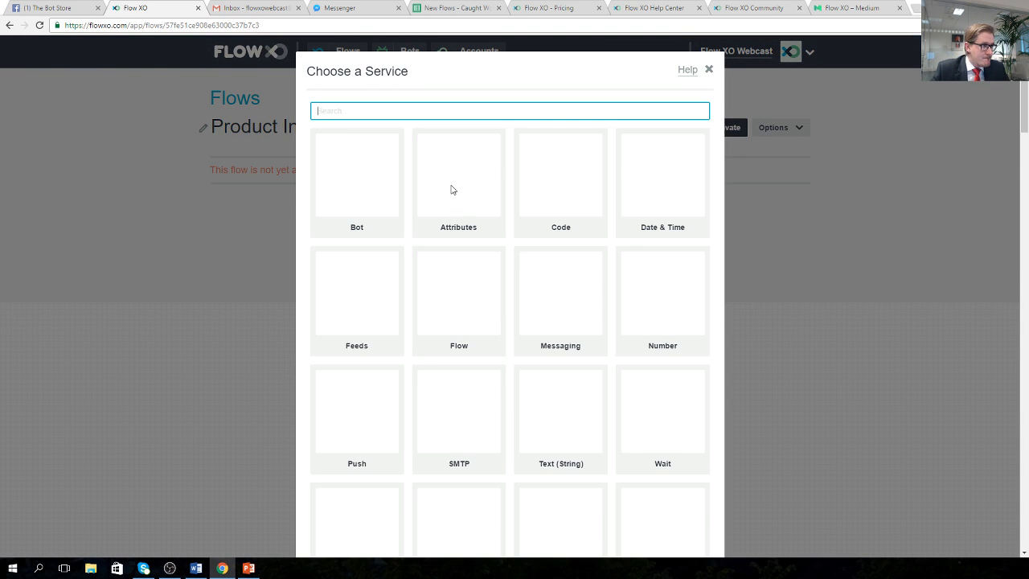
left_click(453, 201)
left_click(475, 127)
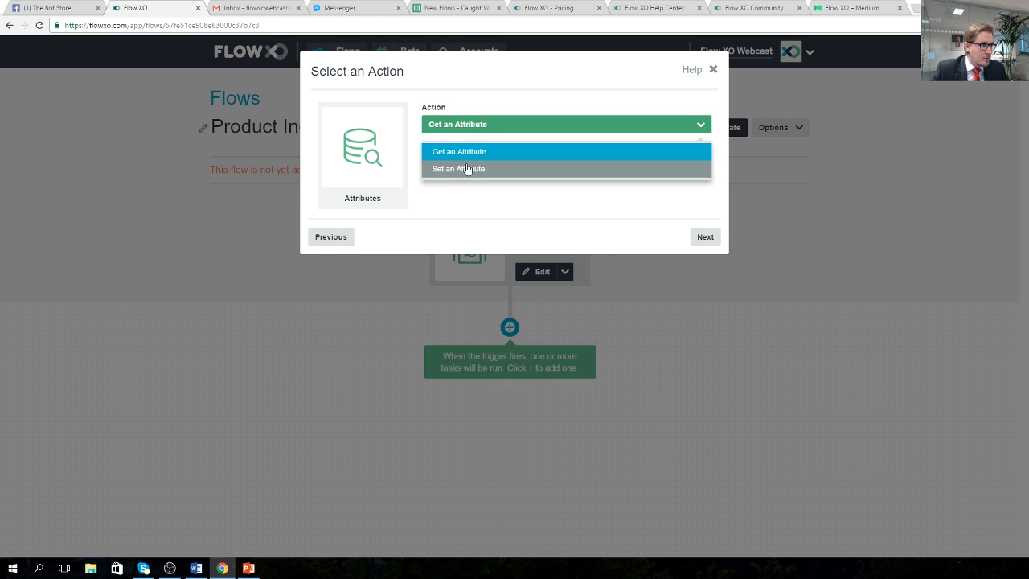
left_click(467, 169)
left_click(698, 241)
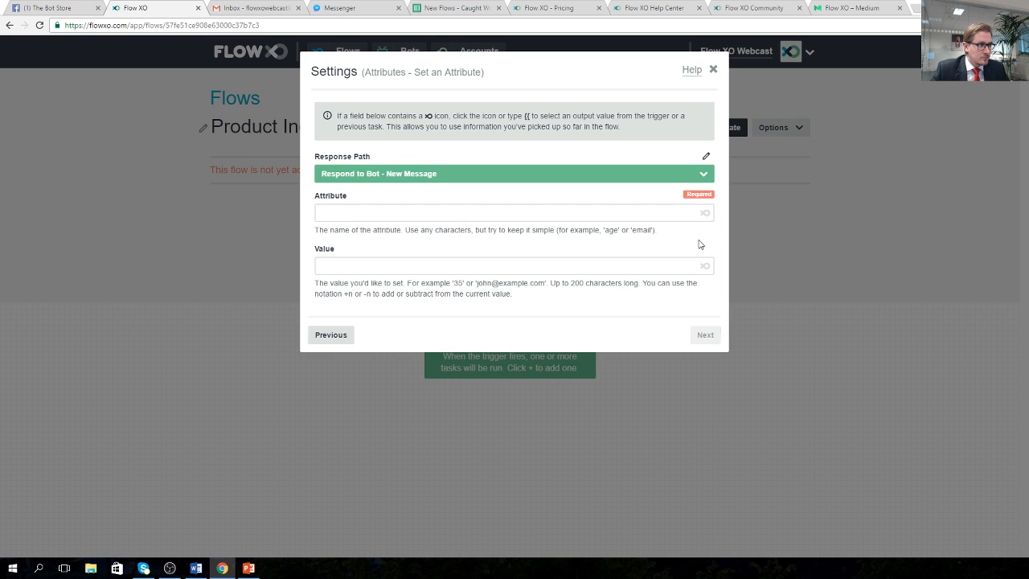
Step: Name the attribute "Oil", set its value to +1, and save the task without a filter
left_click(457, 211)
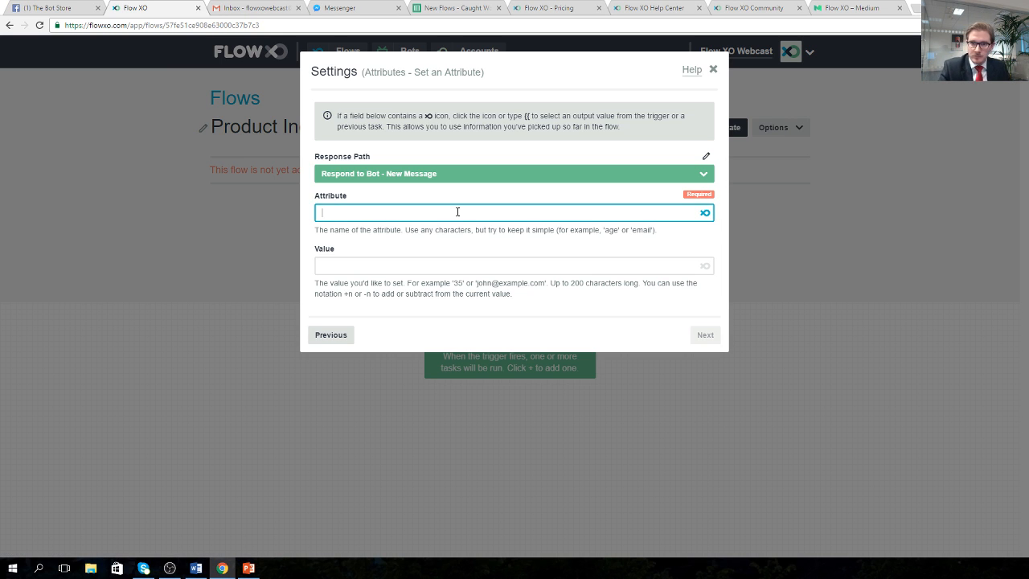
type("c")
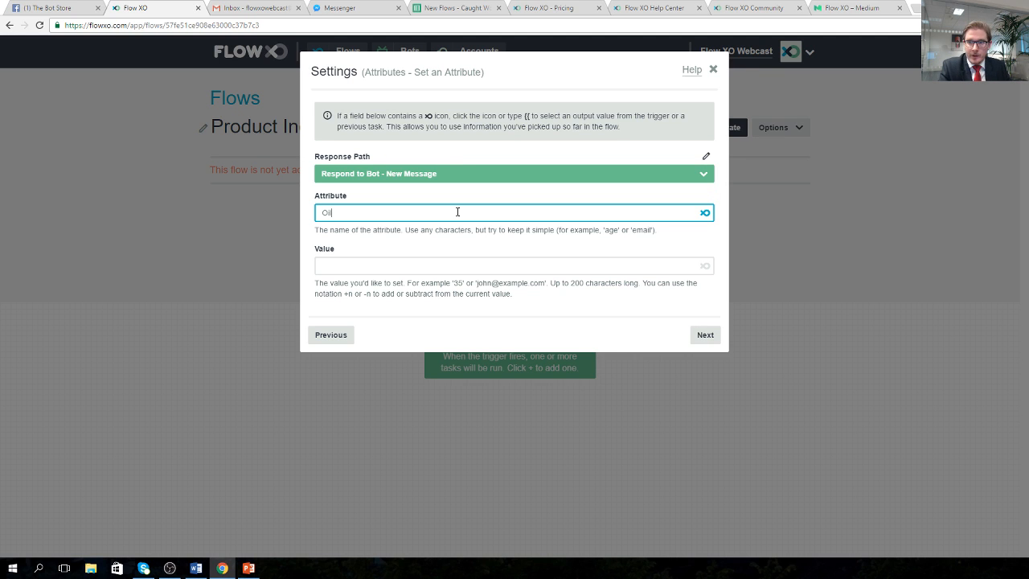
left_click(414, 262)
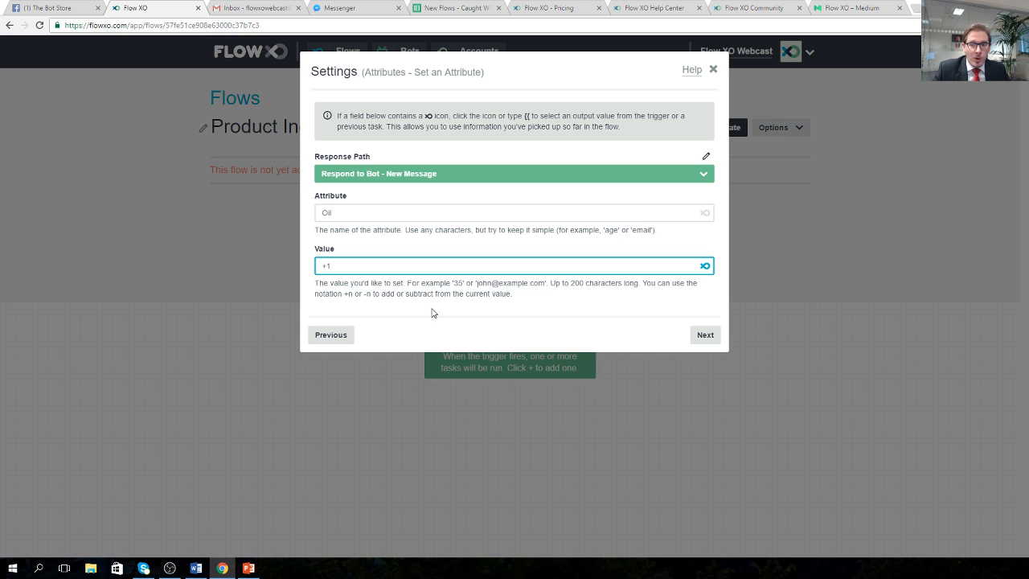
left_click(711, 338)
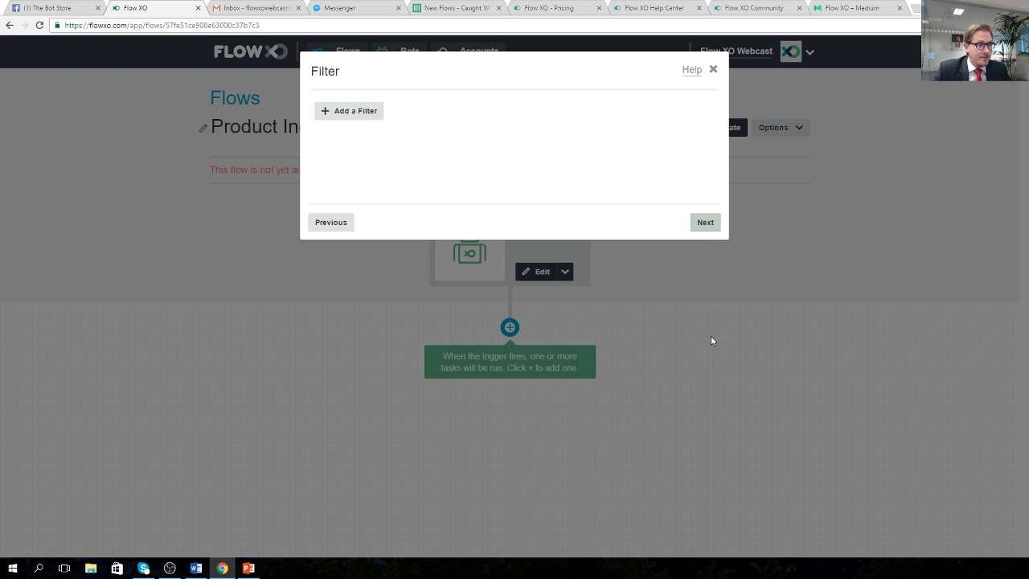
left_click(705, 223)
left_click(705, 222)
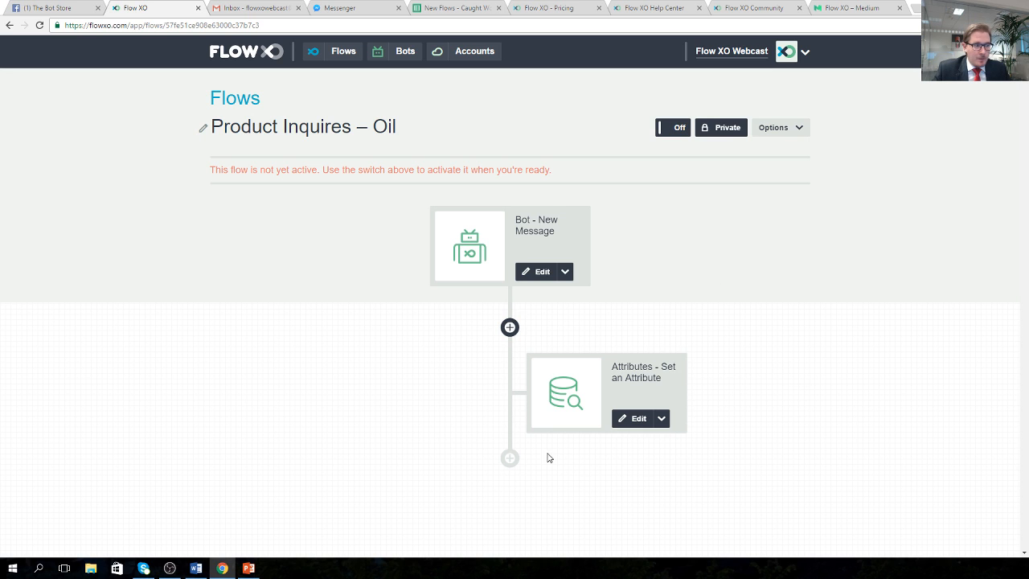
Step: Start a task below Set an Attribute using the Attributes service with the Get an Attribute action
left_click(511, 458)
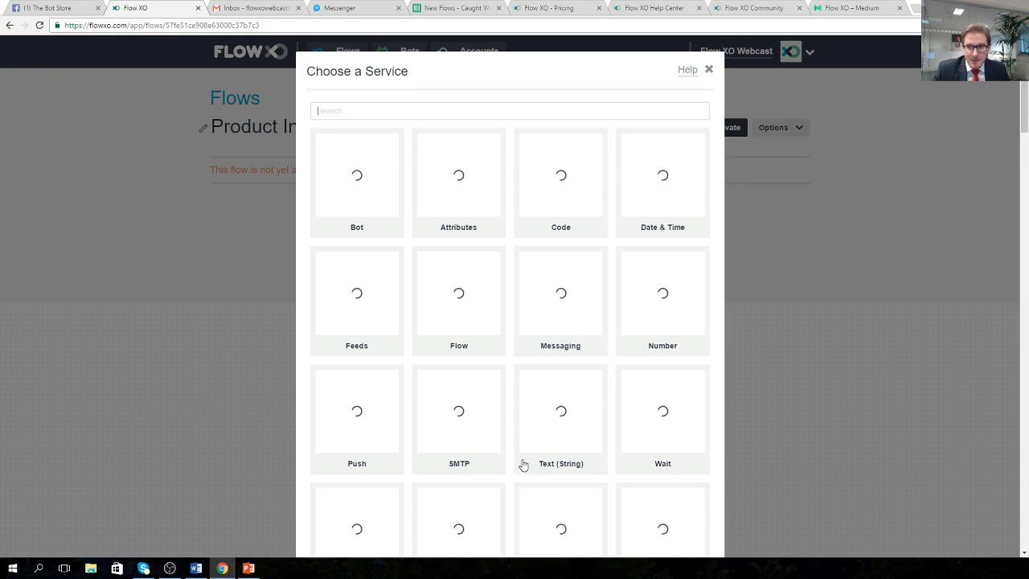
left_click(467, 191)
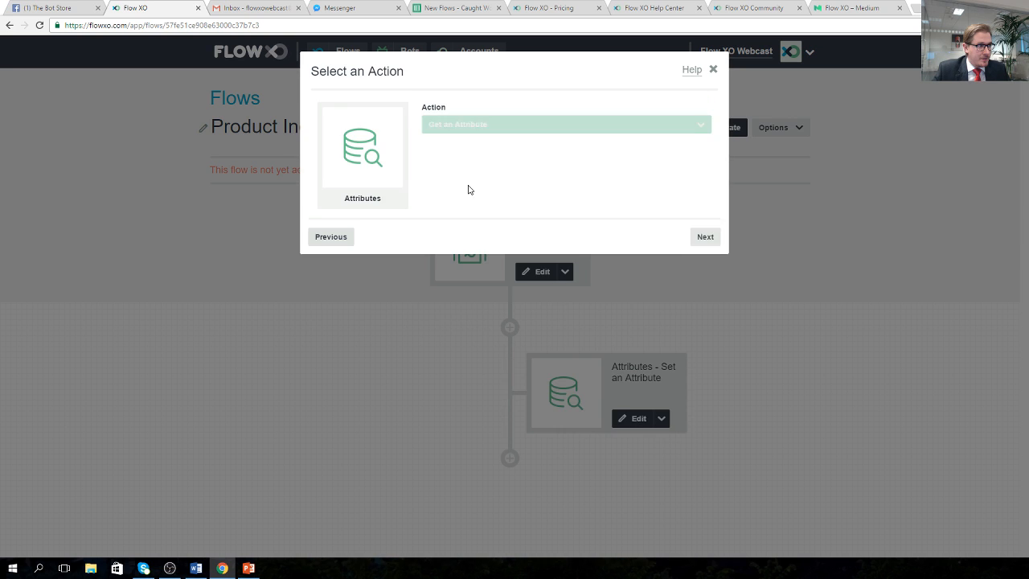
left_click(482, 129)
left_click(537, 146)
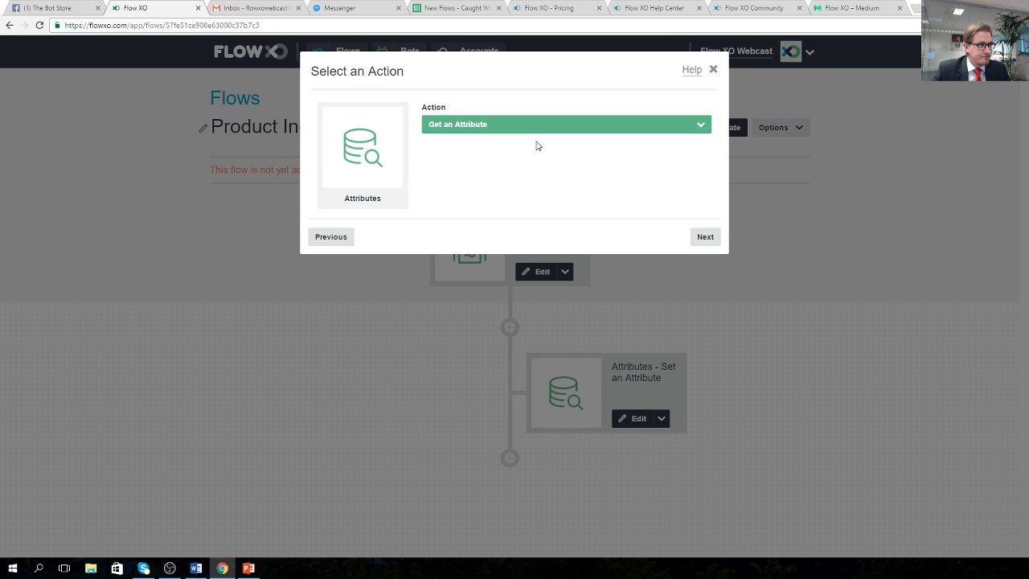
left_click(705, 236)
Step: Have the Get an Attribute task read the Oil attribute and save it without a filter
left_click(443, 210)
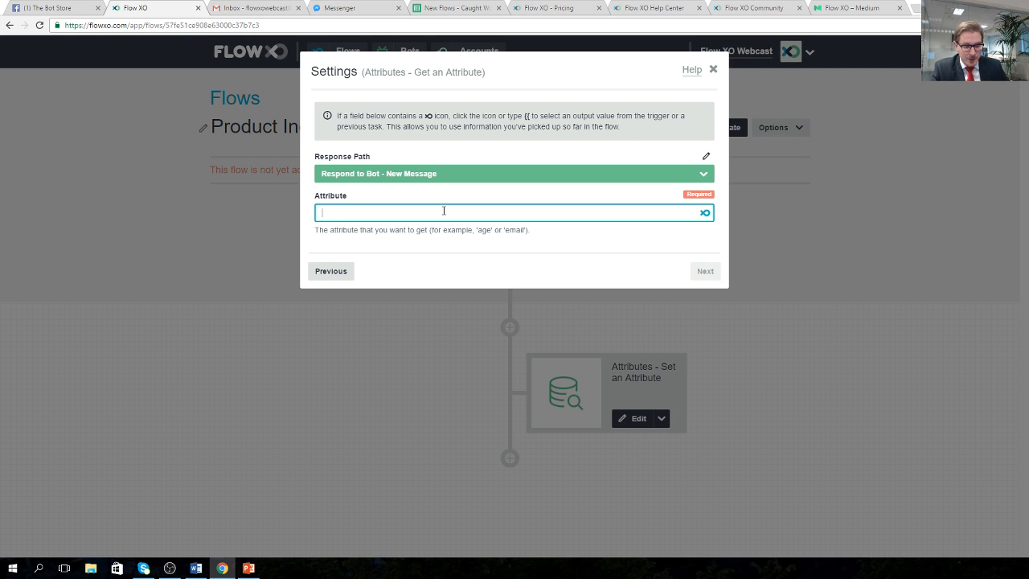
type("cit")
left_click(705, 271)
left_click(702, 223)
left_click(705, 222)
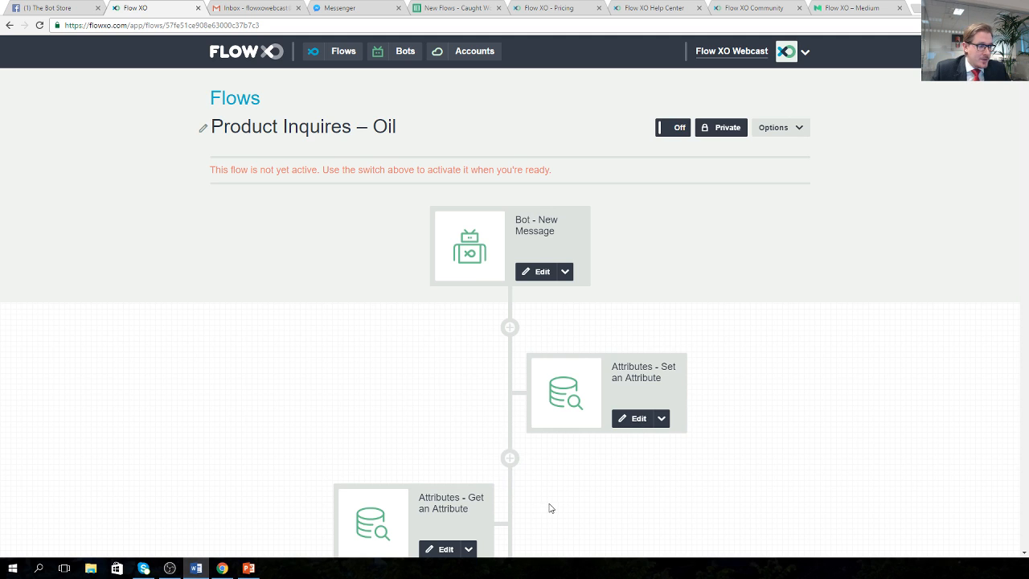
Step: Start a task at the end of the flow using the Bot service with the Send a Message action
scroll(549, 507, "down", 3)
left_click(510, 375)
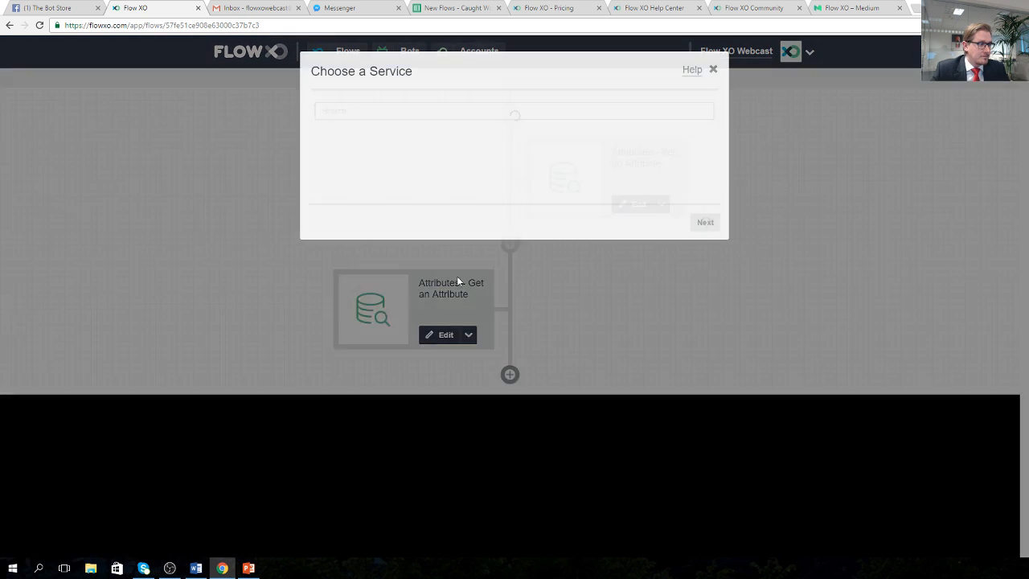
left_click(363, 188)
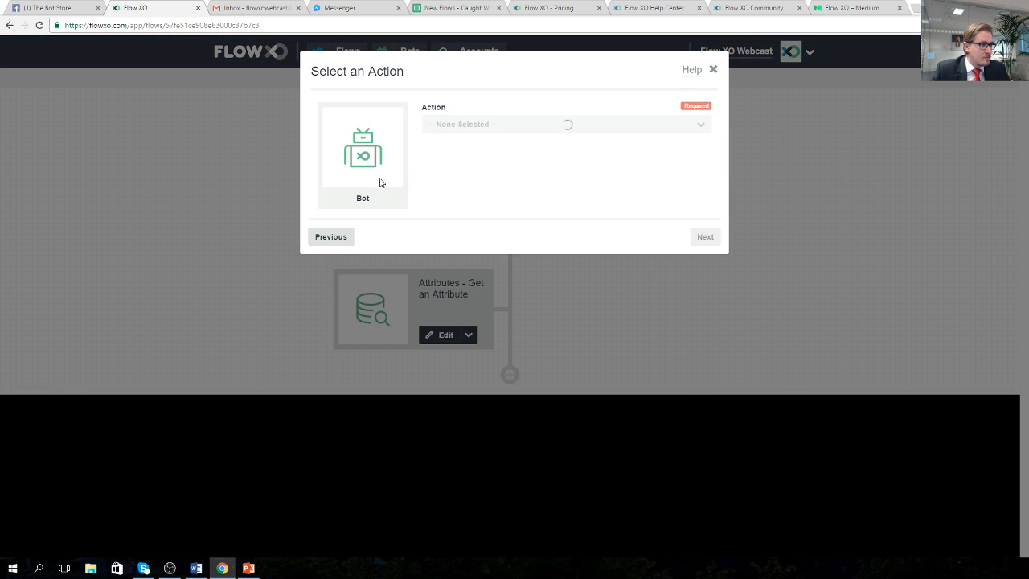
left_click(705, 233)
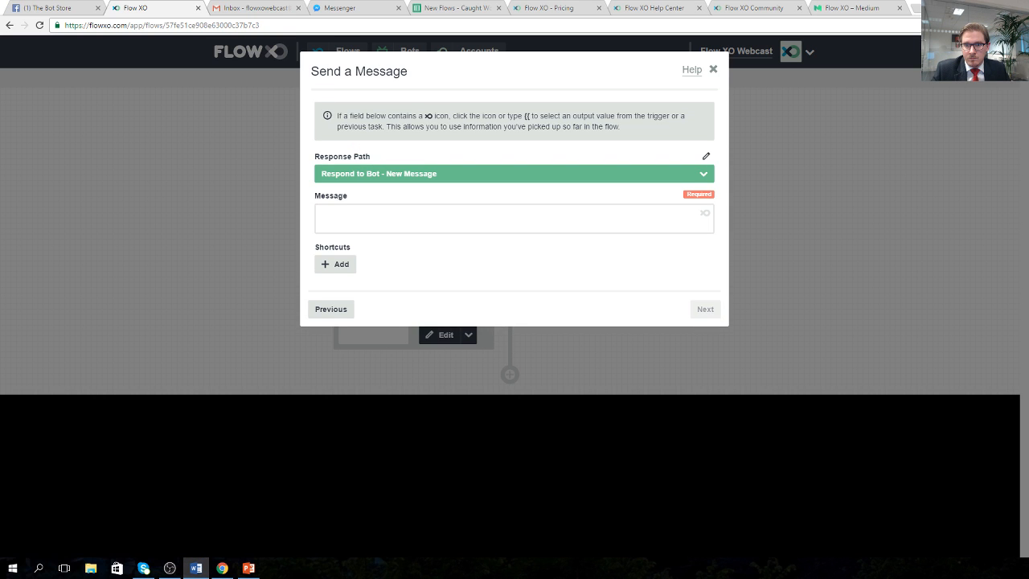
Step: Paste the prepared text from the notes as the bot's message and save the task without a filter
left_click(421, 220)
right_click(420, 220)
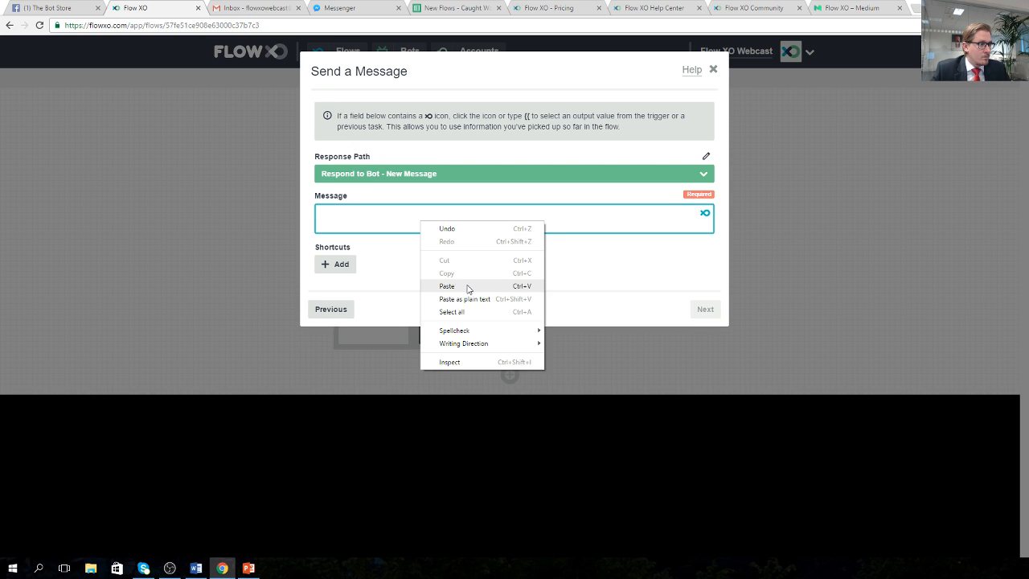
left_click(464, 285)
left_click(704, 311)
left_click(704, 221)
left_click(704, 222)
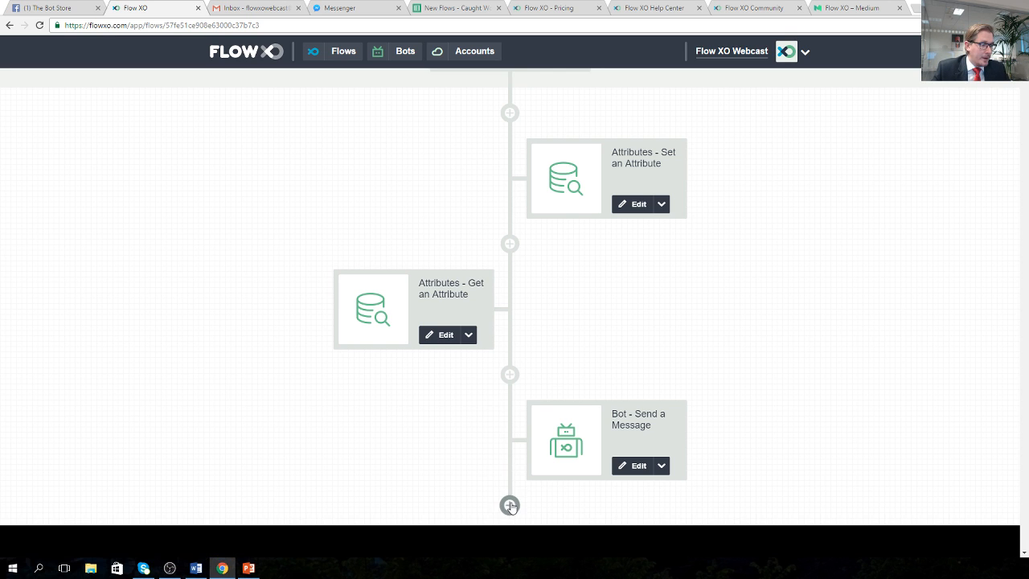
Step: Start a task at the end of the flow using the Bot service with the Send a Card Set action
left_click(510, 504)
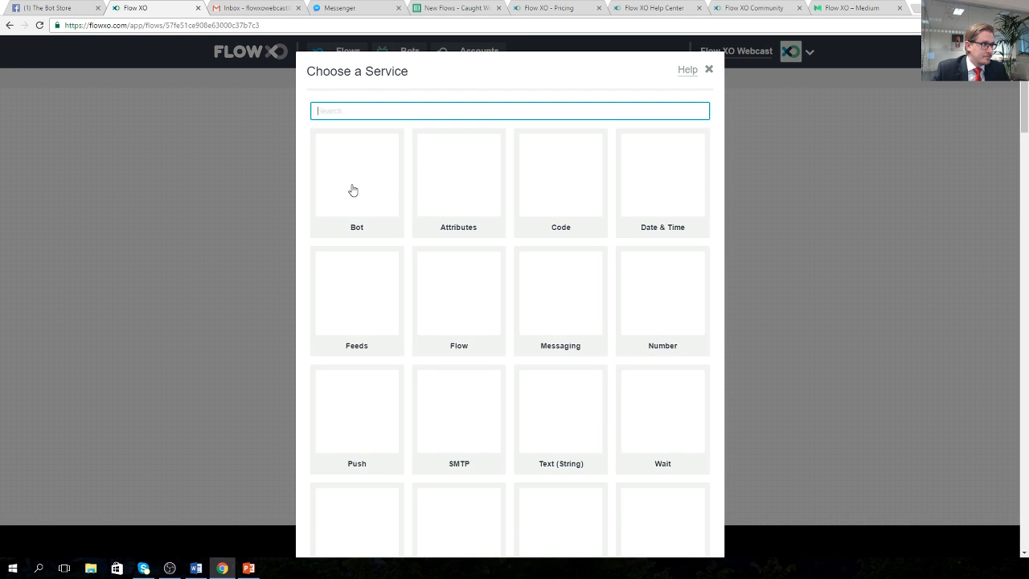
left_click(354, 190)
left_click(487, 127)
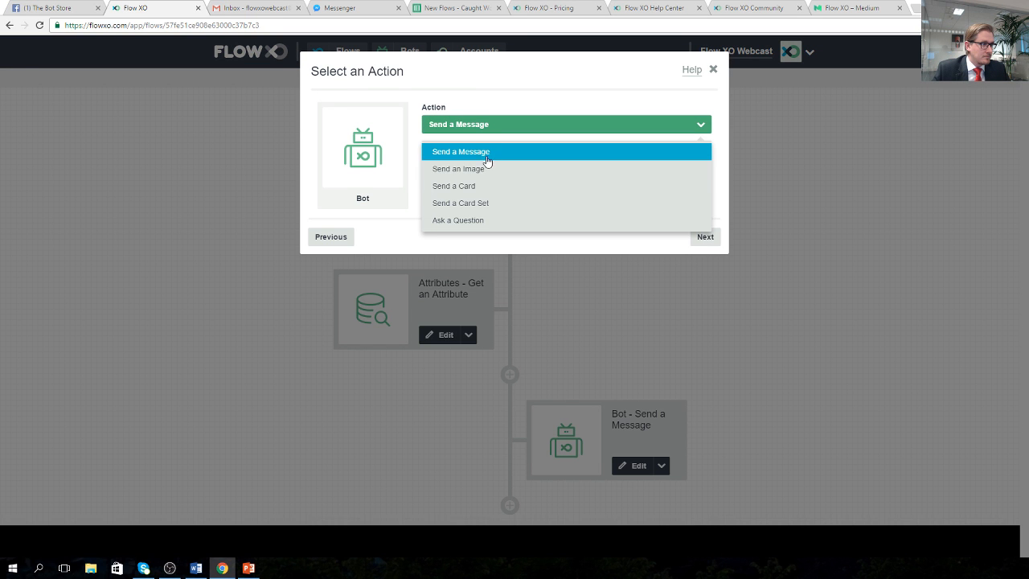
left_click(482, 203)
left_click(706, 237)
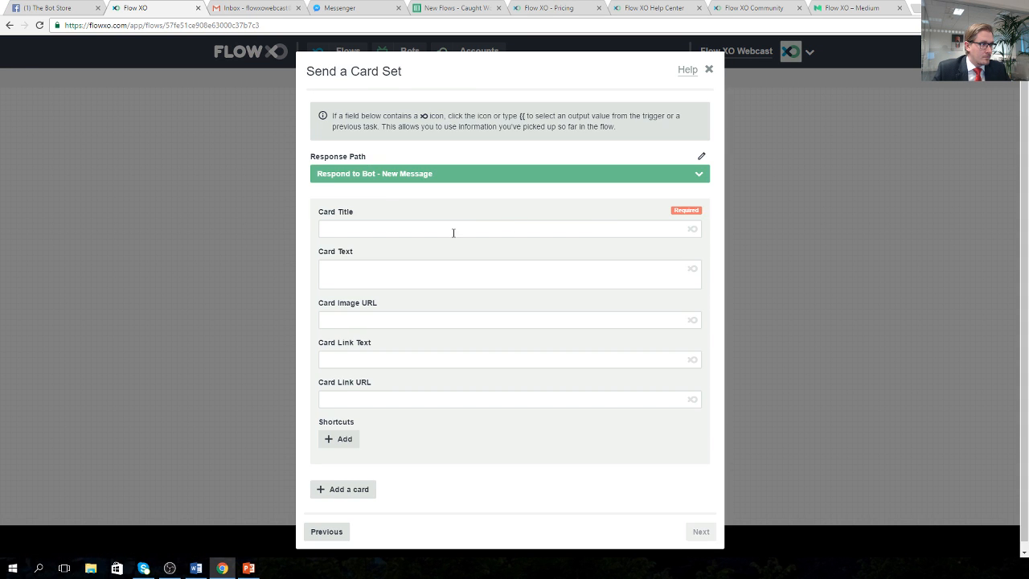
left_click(196, 567)
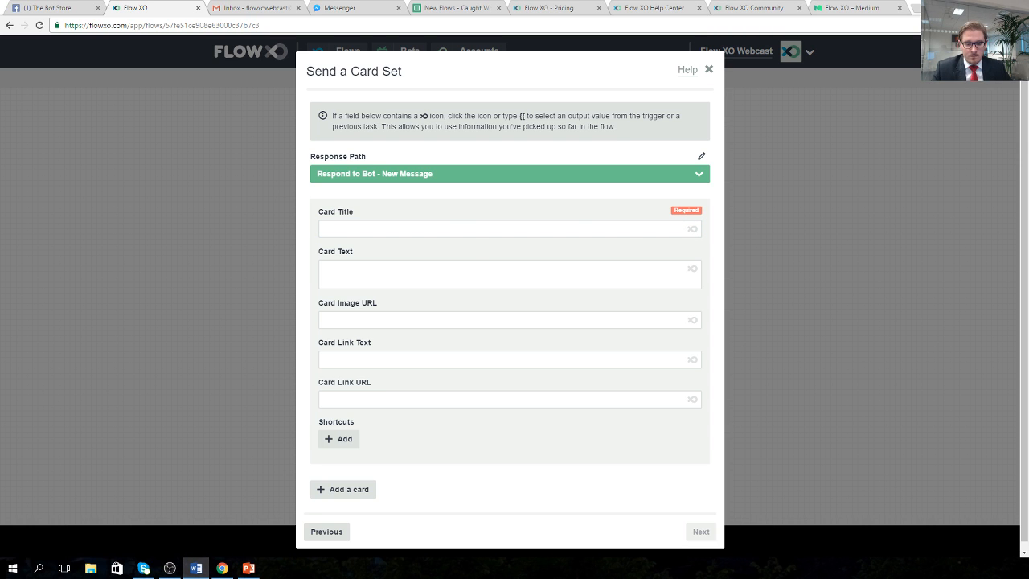
left_click(451, 229)
type("Crude Oil")
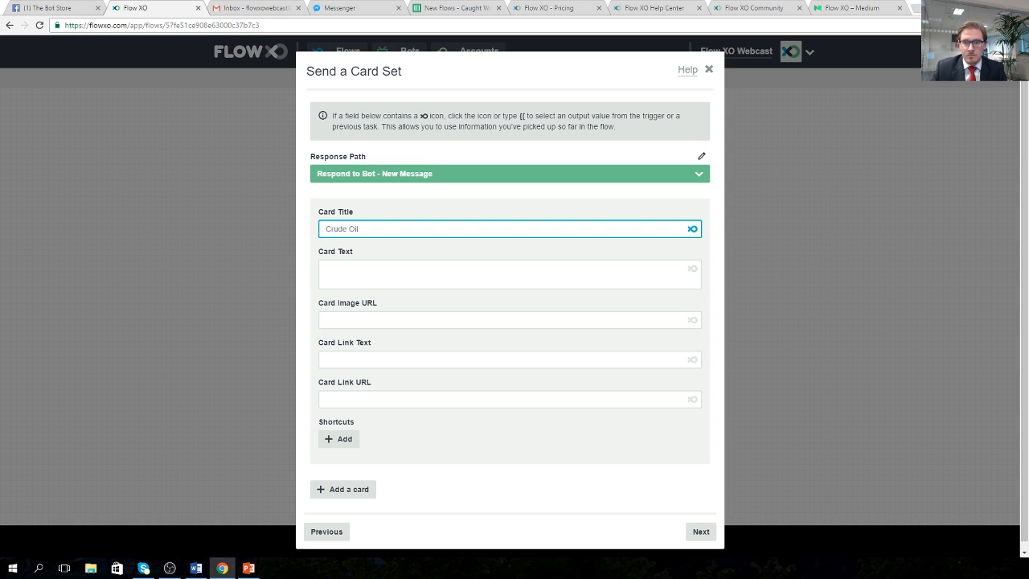
key("alt+Tab")
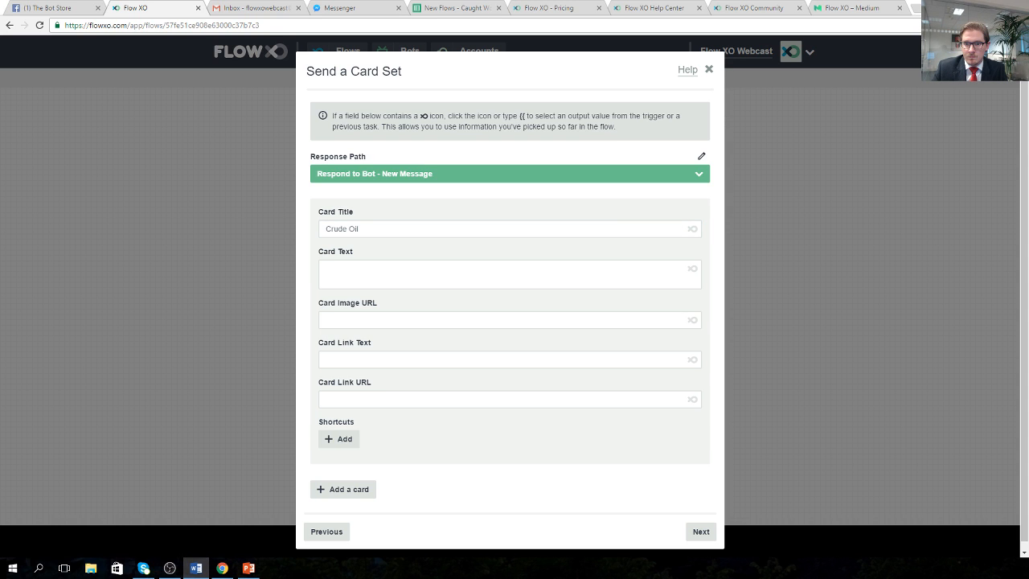
left_click(327, 318)
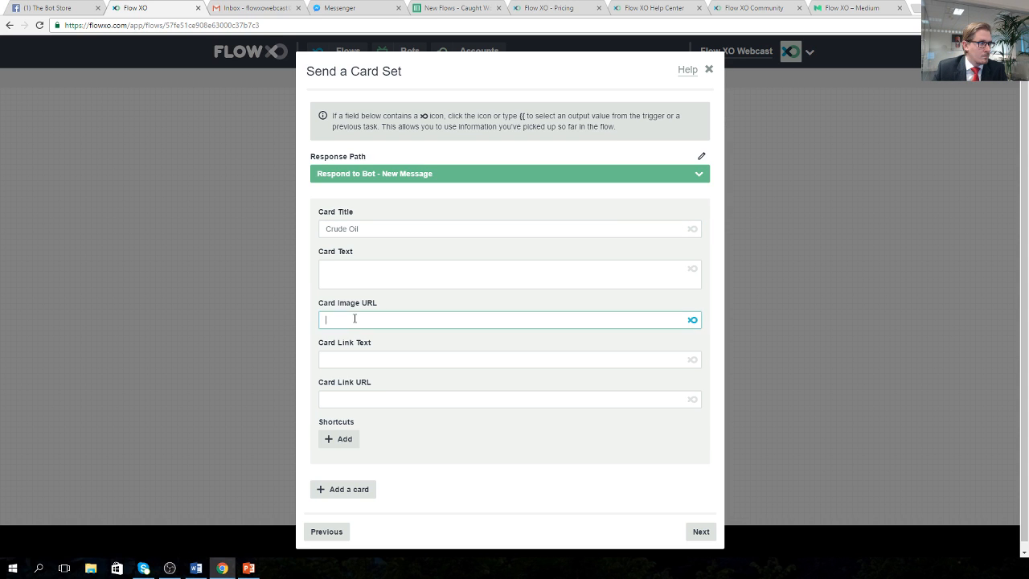
type("http://nigeriana.org/wp-content/uploads/2016/03/Crude-Oil.jpg")
left_click(350, 490)
scroll(434, 450, "down", 2)
left_click(395, 346)
key("alt+Tab")
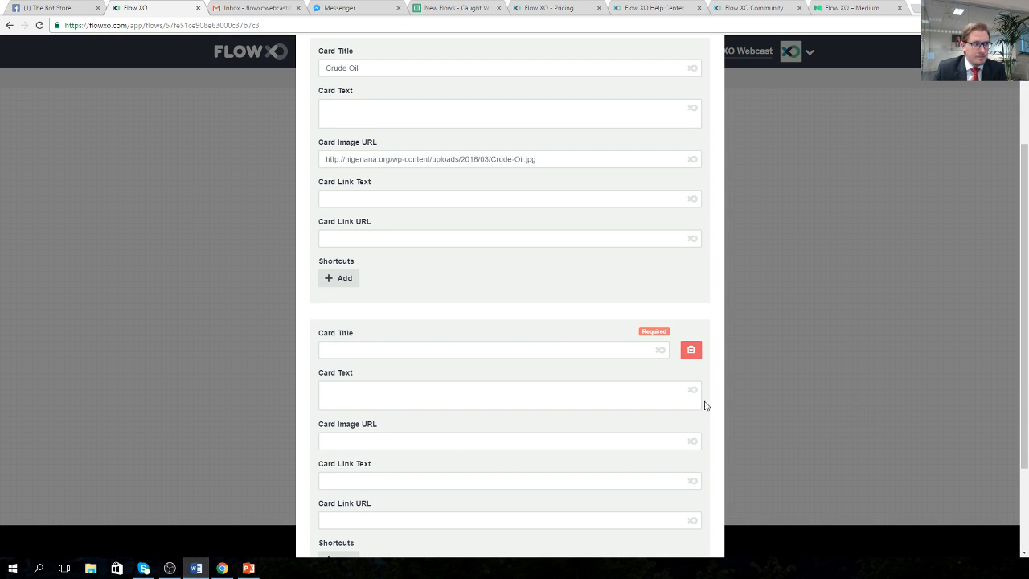
key("alt+Tab")
type("Olive Oil")
key("alt+Tab")
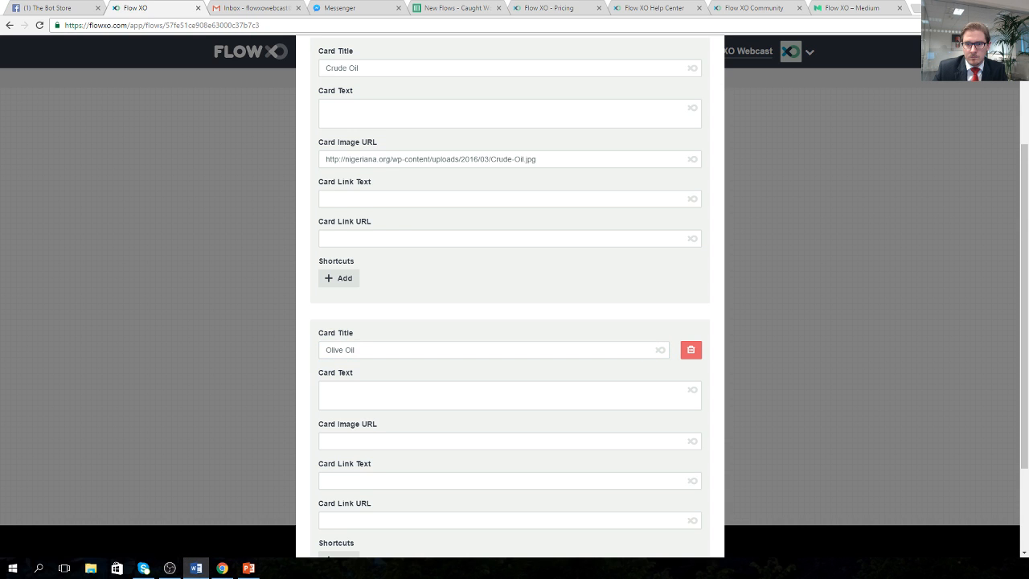
left_click(357, 438)
type("http://www.medicalnewstoday.com/content/images/articles/266/266258/olive-oil-and-olives.jpg")
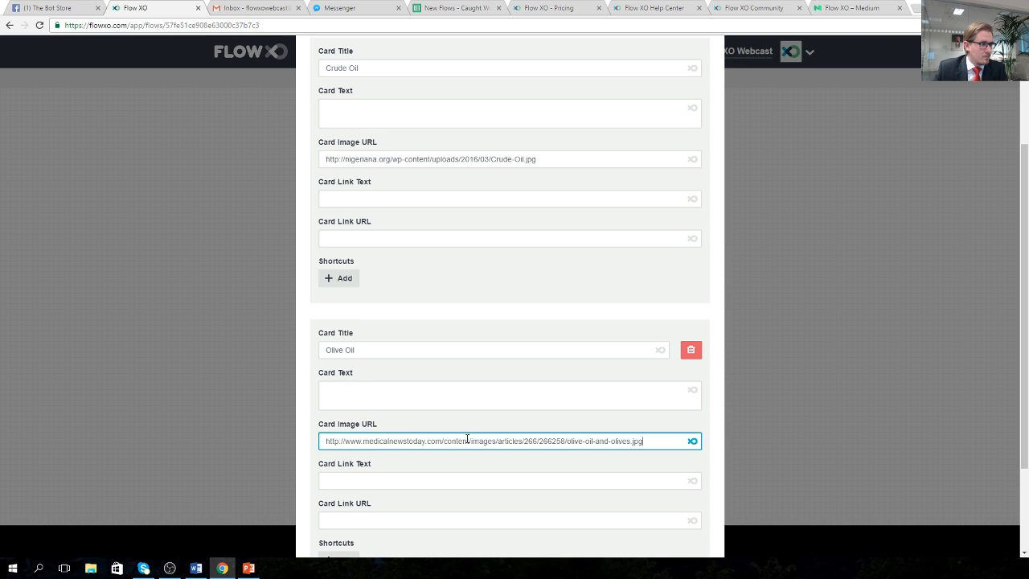
Step: Save the card set task with its default name and without a filter
scroll(592, 441, "down", 3)
scroll(659, 489, "up", 2)
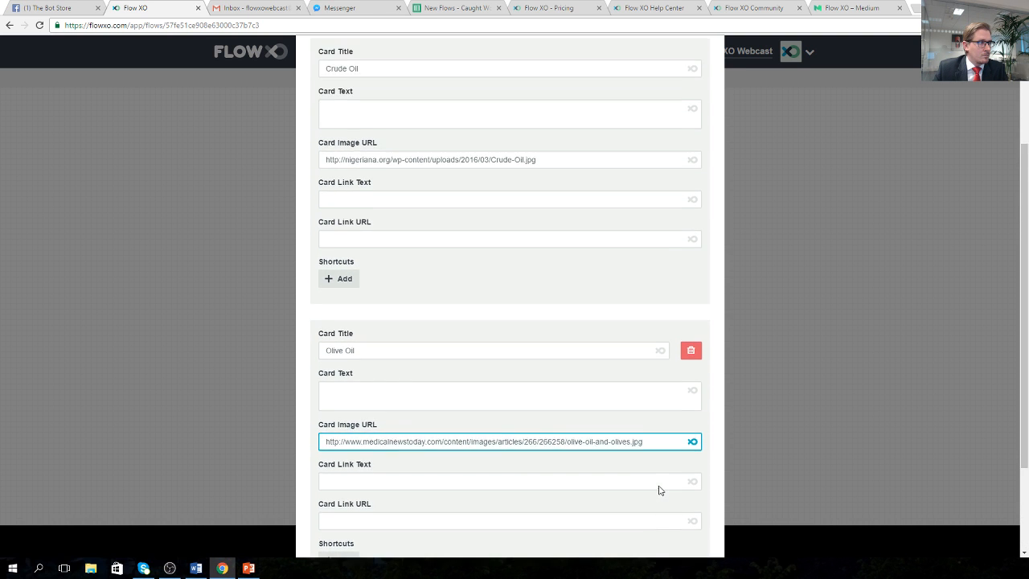
scroll(664, 489, "down", 2)
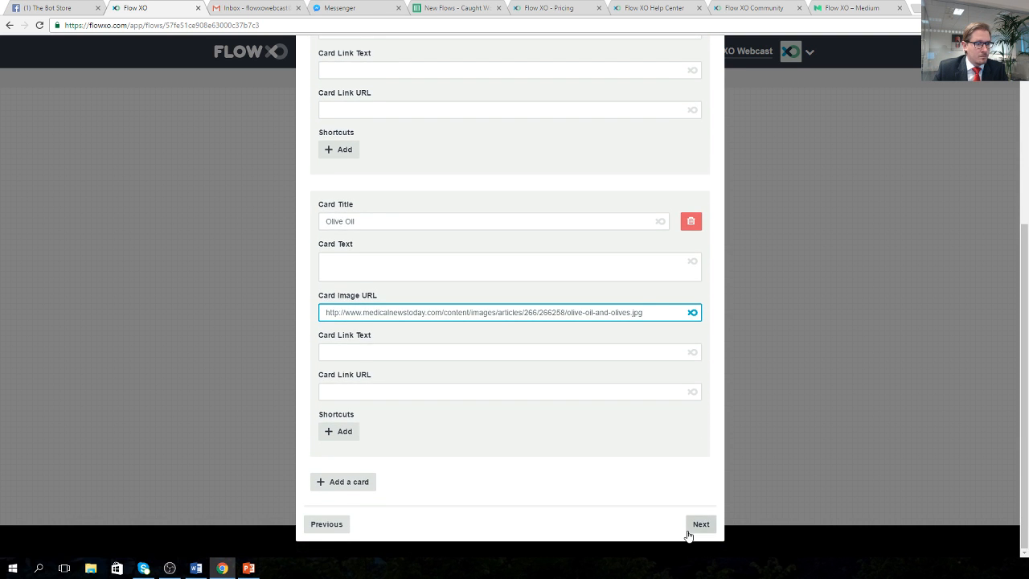
left_click(698, 524)
left_click(704, 225)
left_click(705, 226)
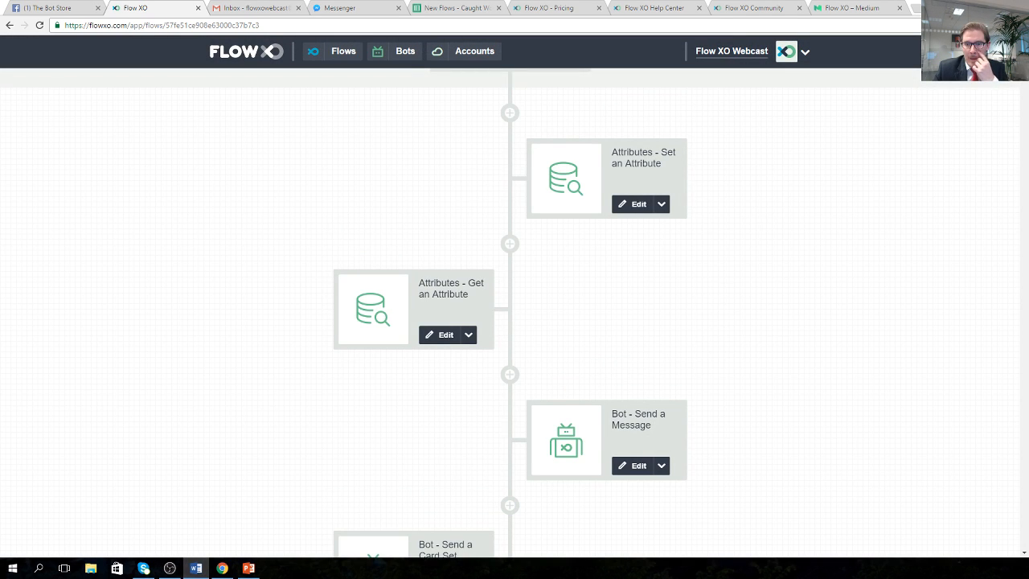
left_click(468, 414)
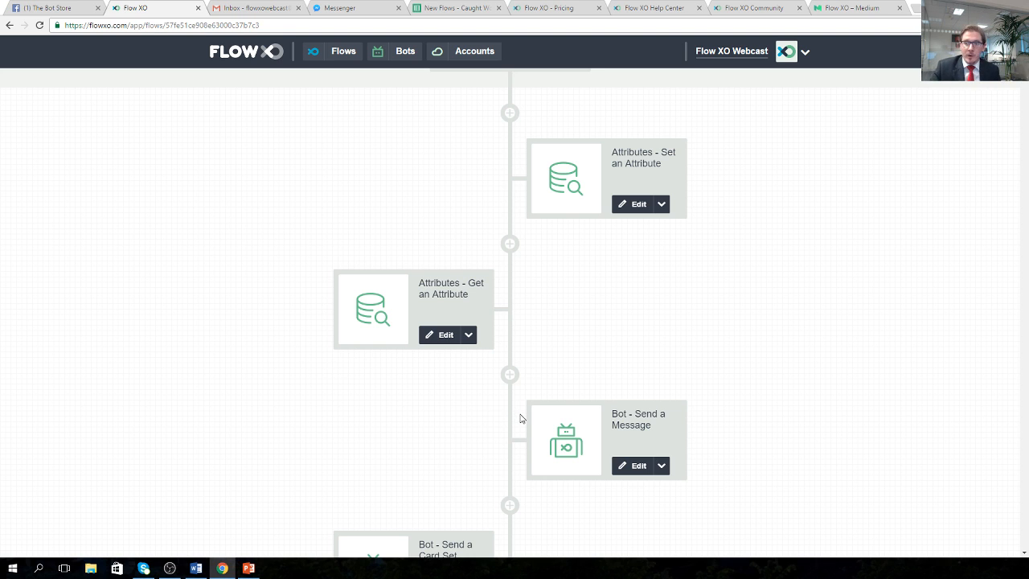
Step: Start a task below Send a Card Set using the Bot service with the Send a Message action
scroll(522, 417, "down", 3)
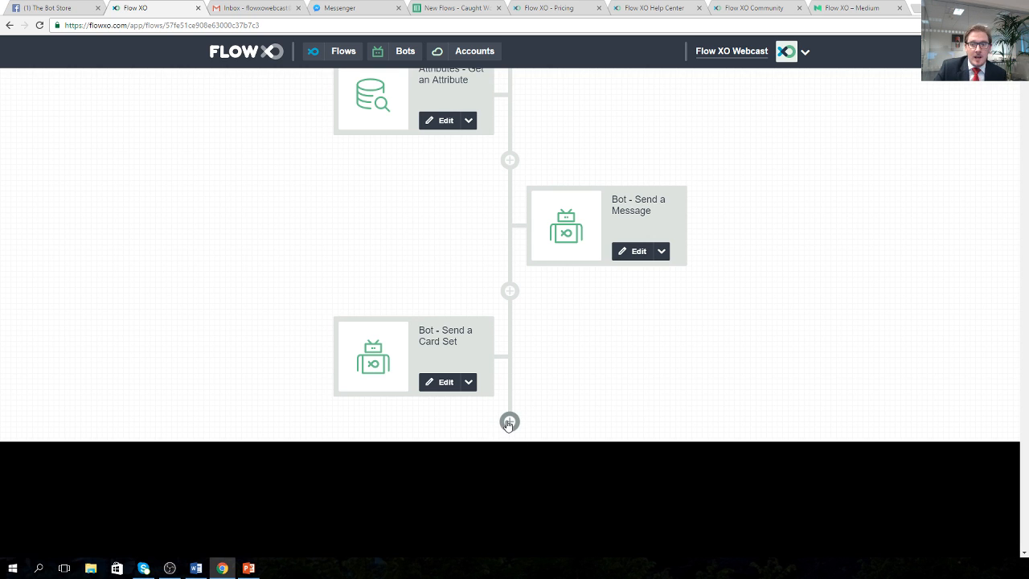
left_click(509, 422)
left_click(356, 186)
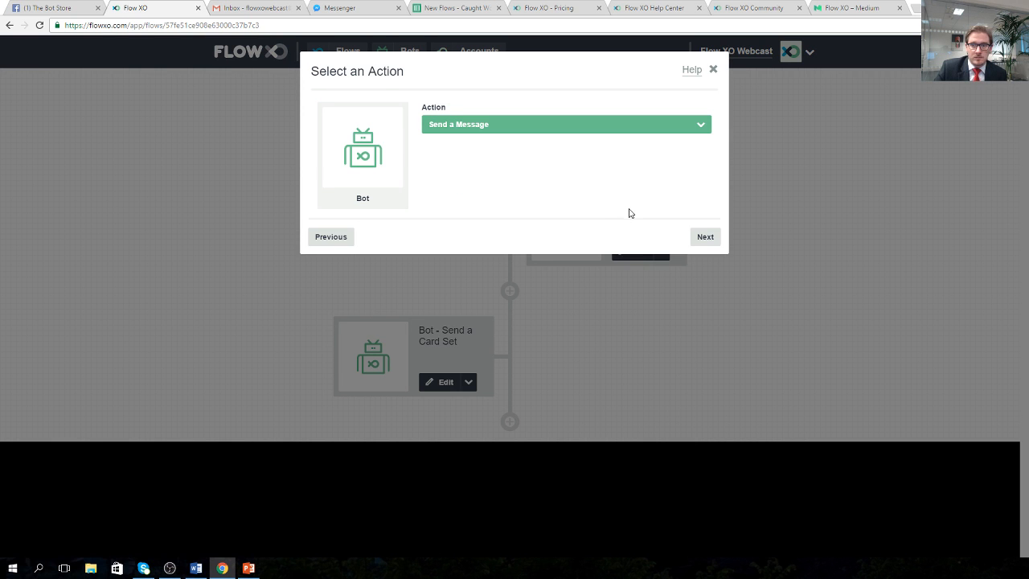
left_click(704, 237)
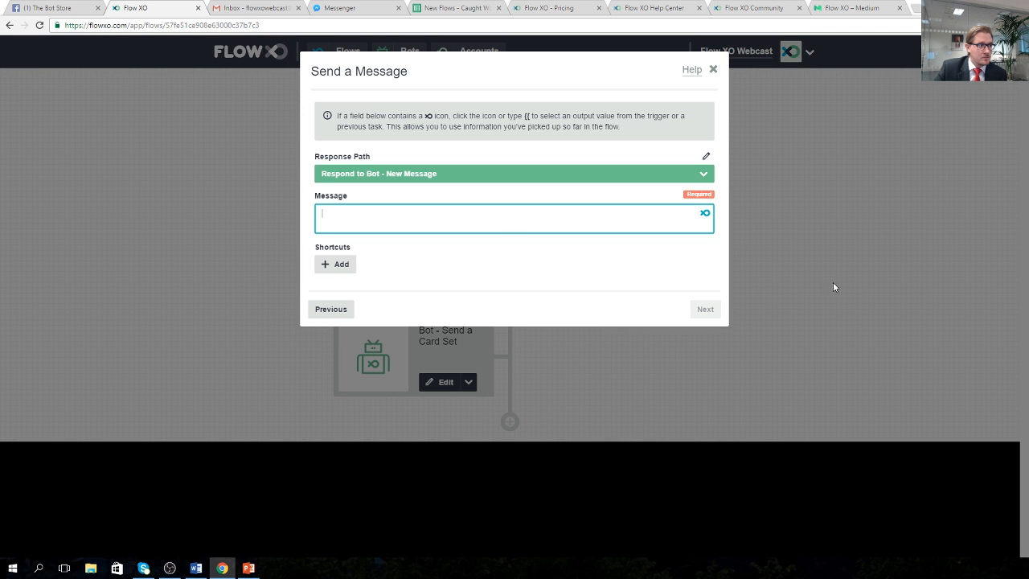
Step: Paste the prepared discount coupon text for valued customers who often ask about oil as the bot's message
key("alt+Tab")
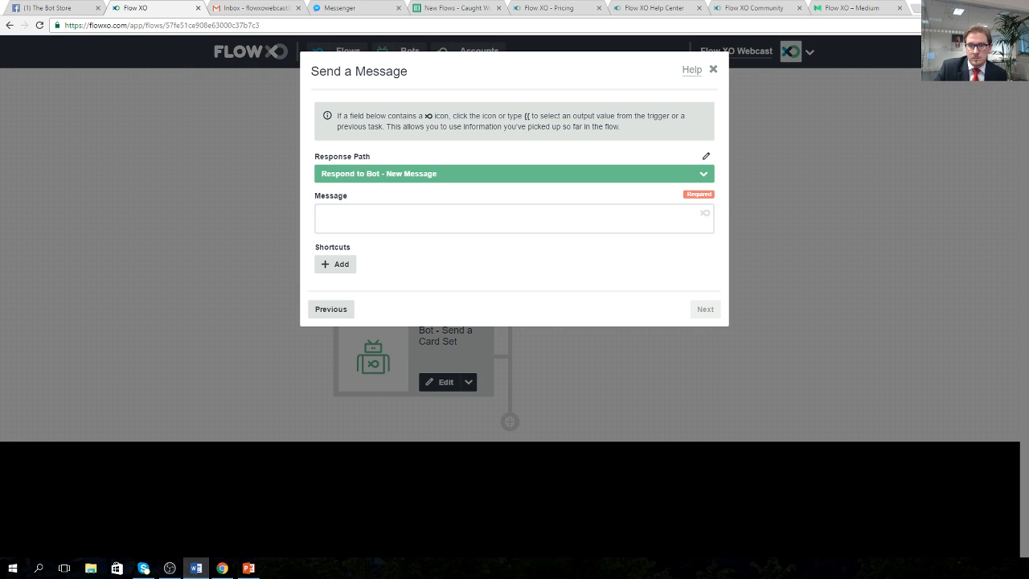
left_click(432, 215)
right_click(434, 217)
left_click(462, 273)
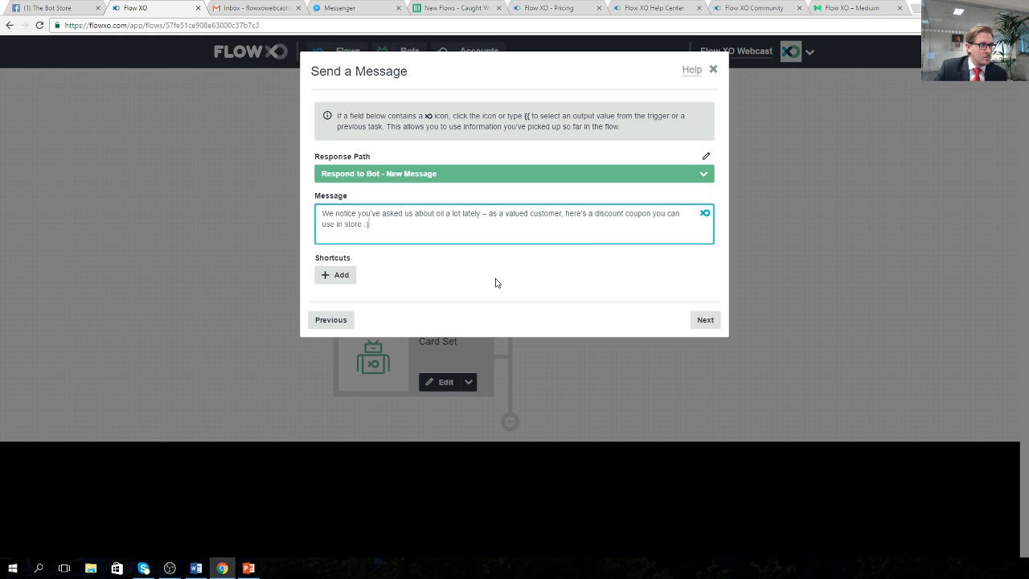
left_click(703, 320)
Step: Add a filter to the message task based on the Value output of Attributes - Get an Attribute
left_click(351, 114)
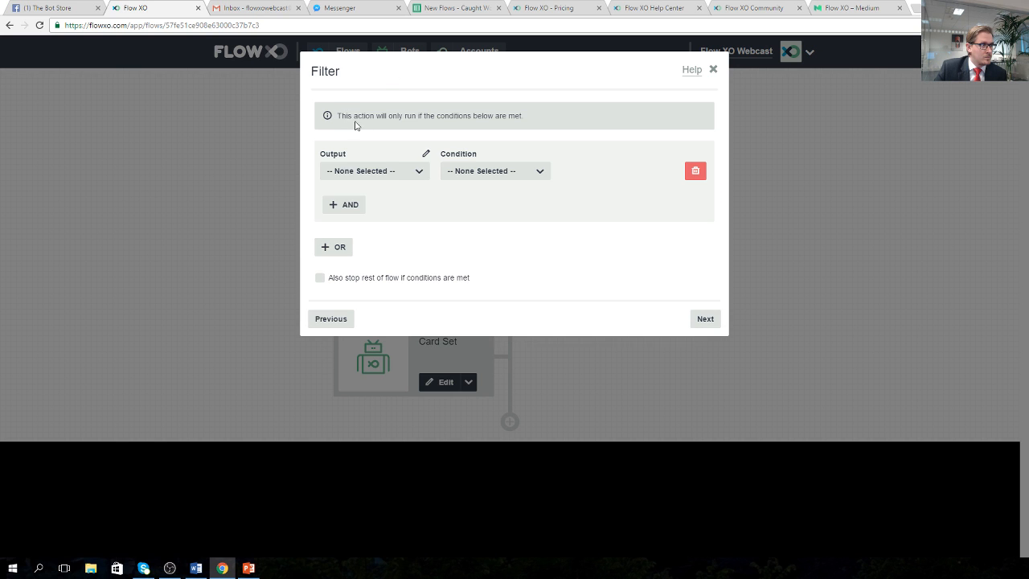
left_click(386, 171)
scroll(392, 213, "down", 2)
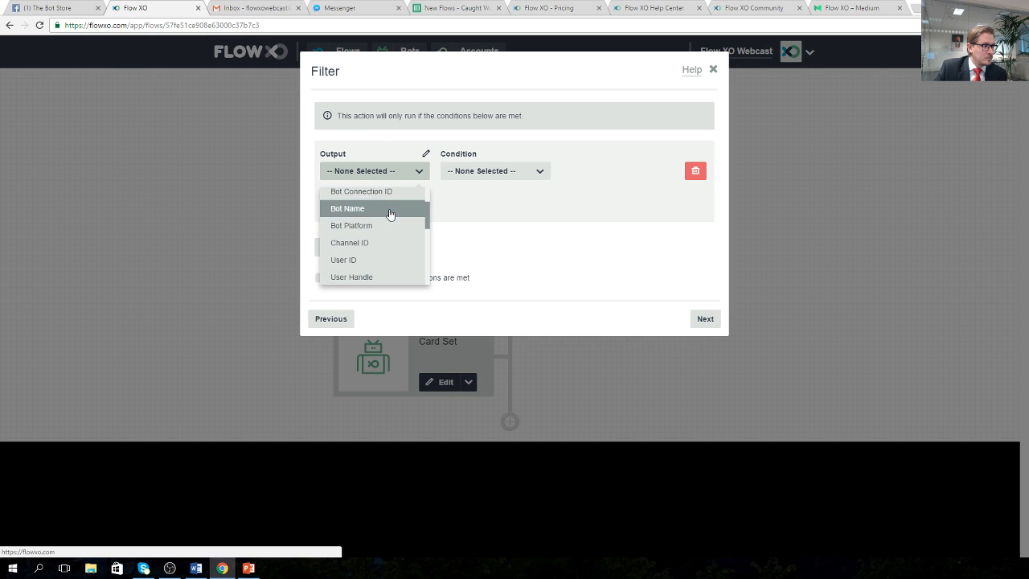
scroll(381, 219, "down", 6)
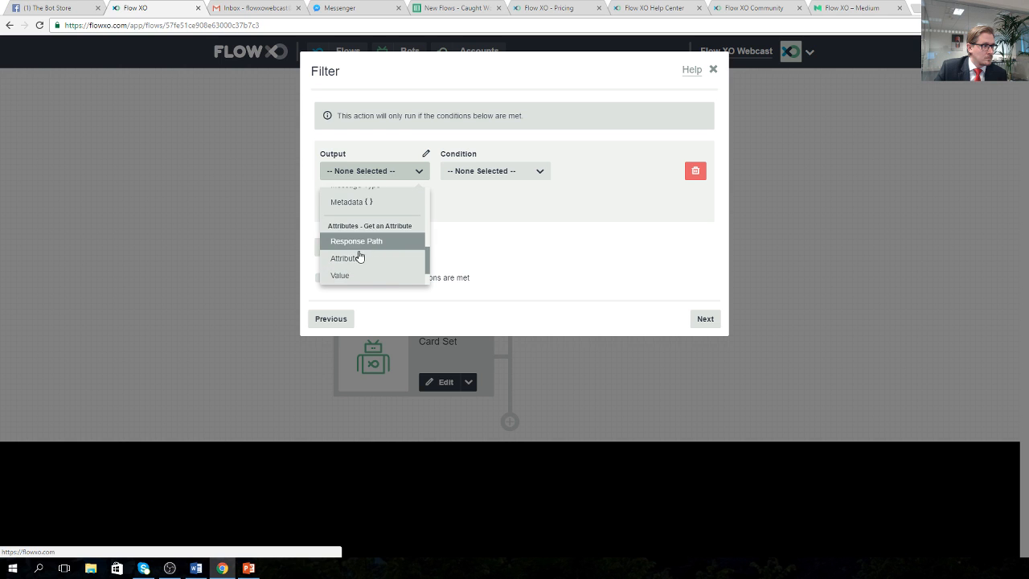
left_click(348, 248)
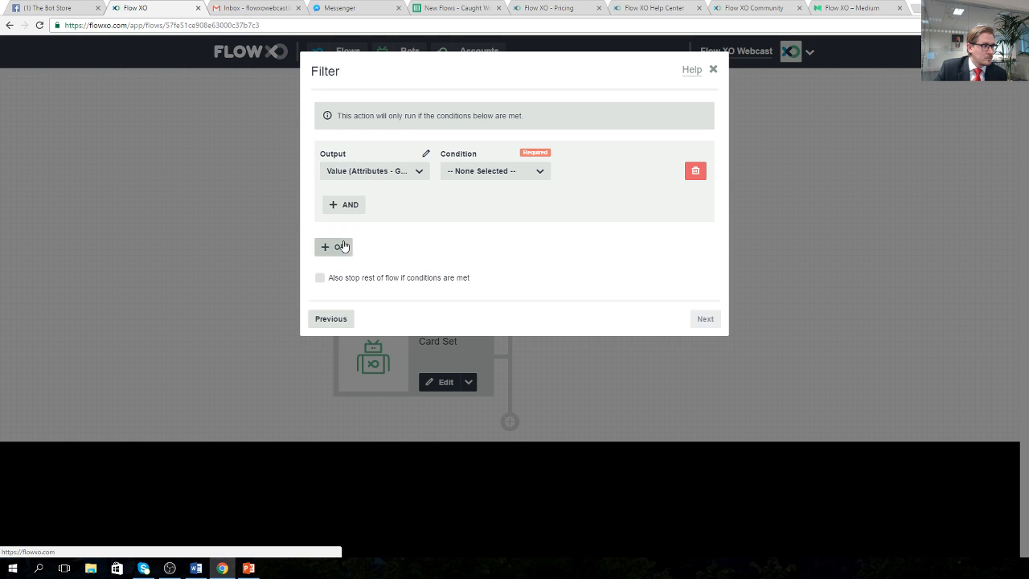
Step: Set the filter condition to is greater than or equal to 1 and save the message task
left_click(473, 175)
scroll(489, 229, "down", 4)
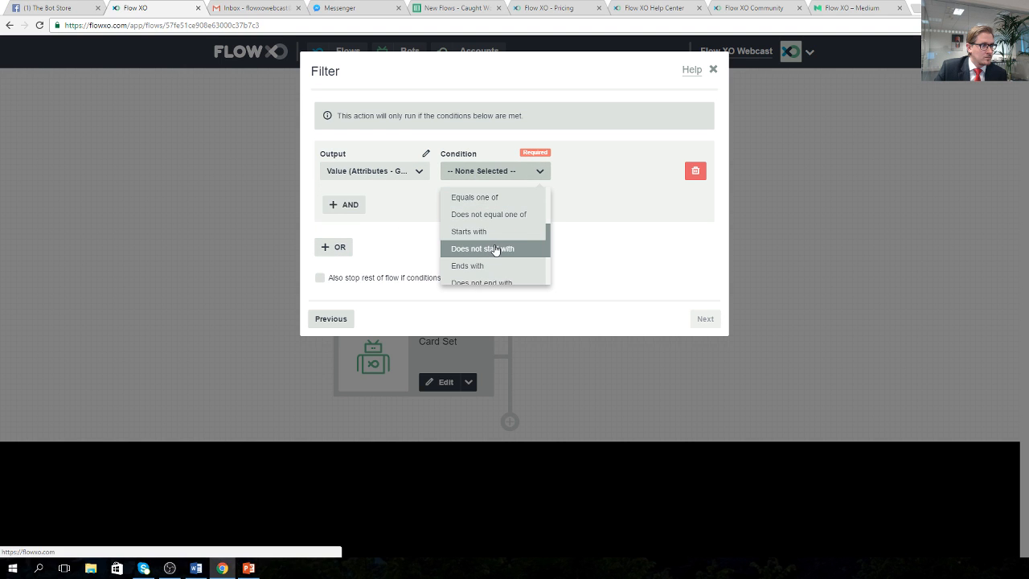
scroll(507, 241, "down", 1)
left_click(507, 241)
left_click(586, 172)
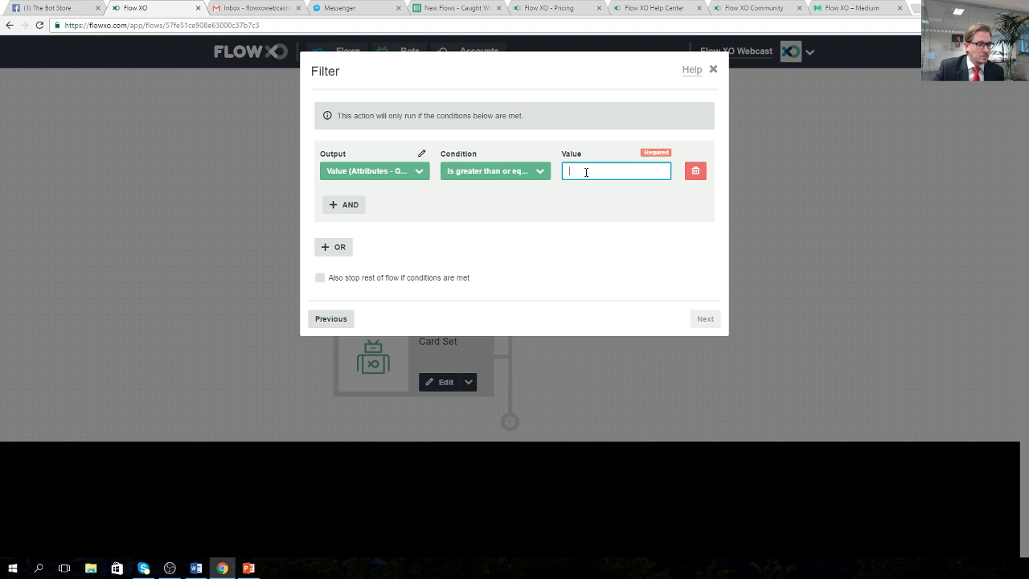
type("1")
left_click(705, 318)
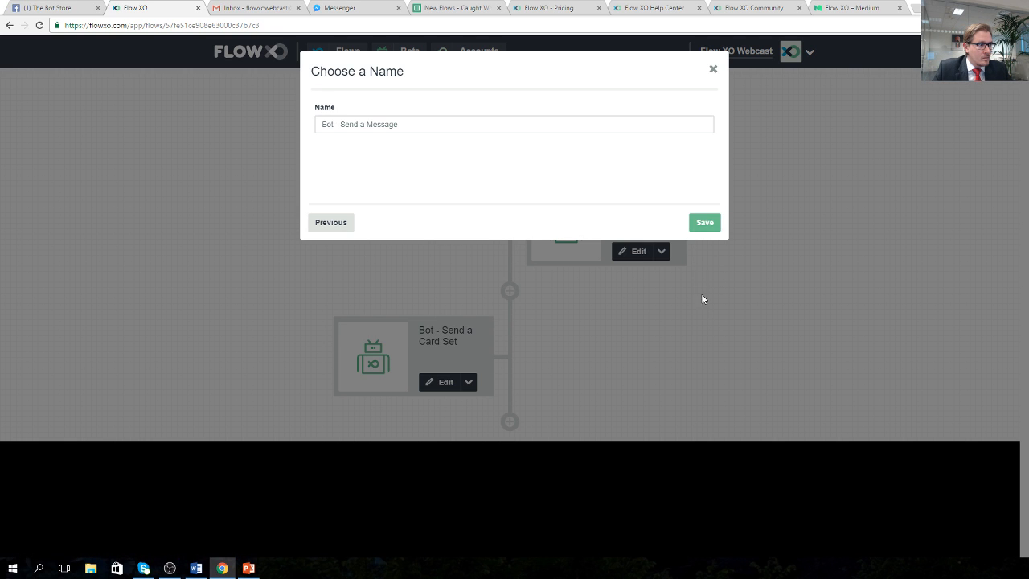
left_click(703, 225)
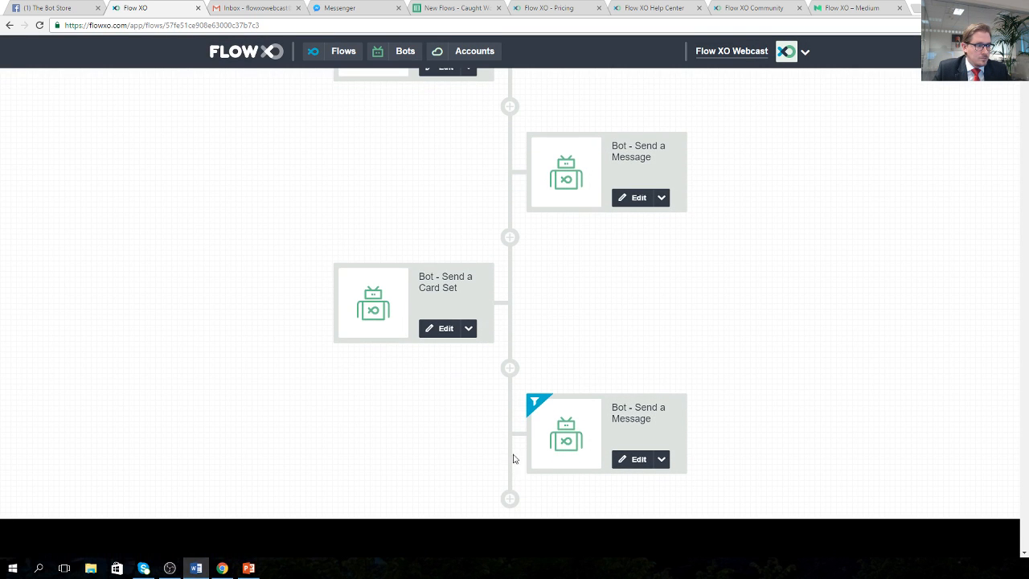
Step: Start a task below the filtered message using the Bot service with the Send a Card action
left_click(509, 499)
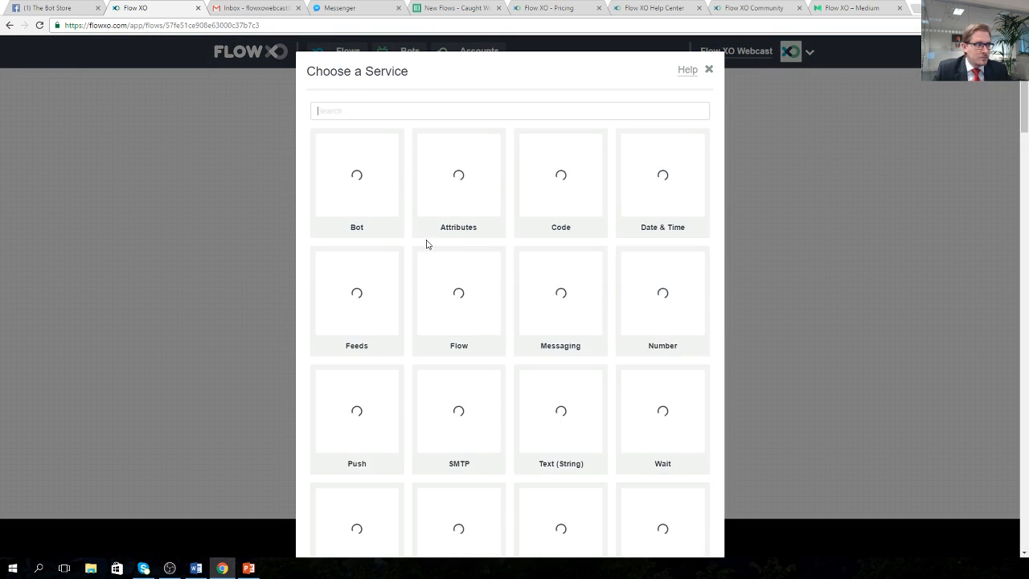
left_click(374, 183)
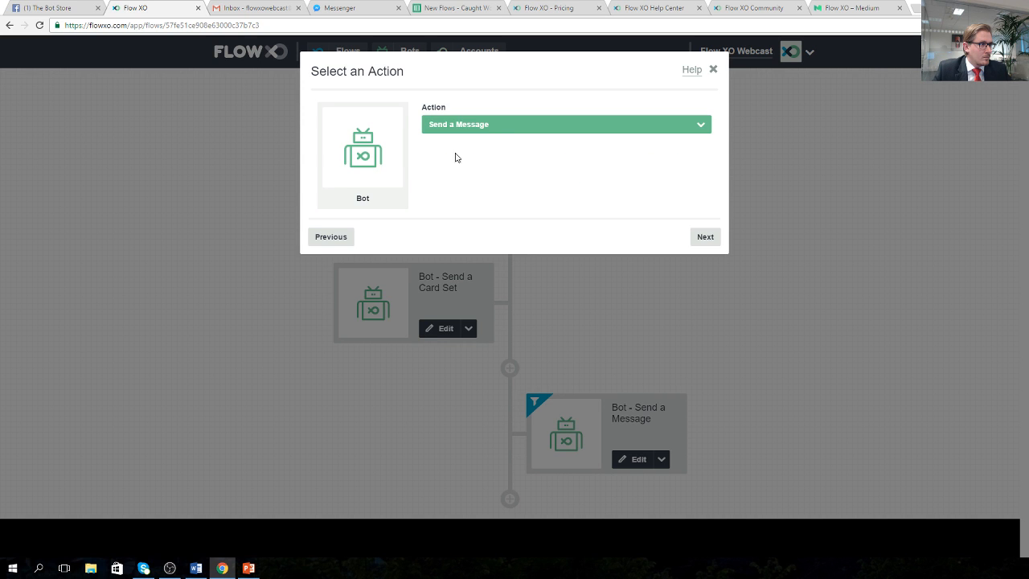
left_click(492, 124)
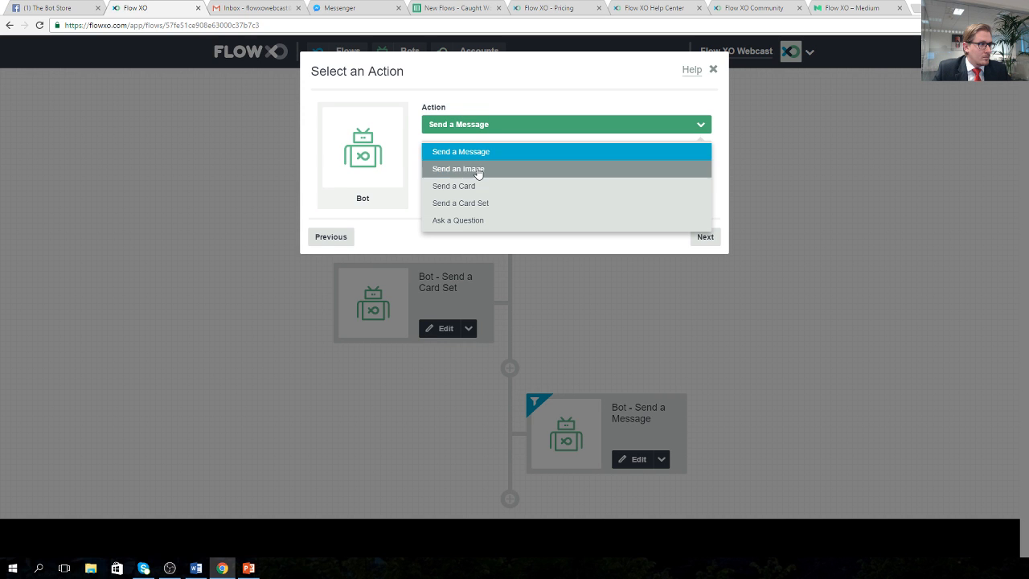
left_click(515, 188)
left_click(704, 238)
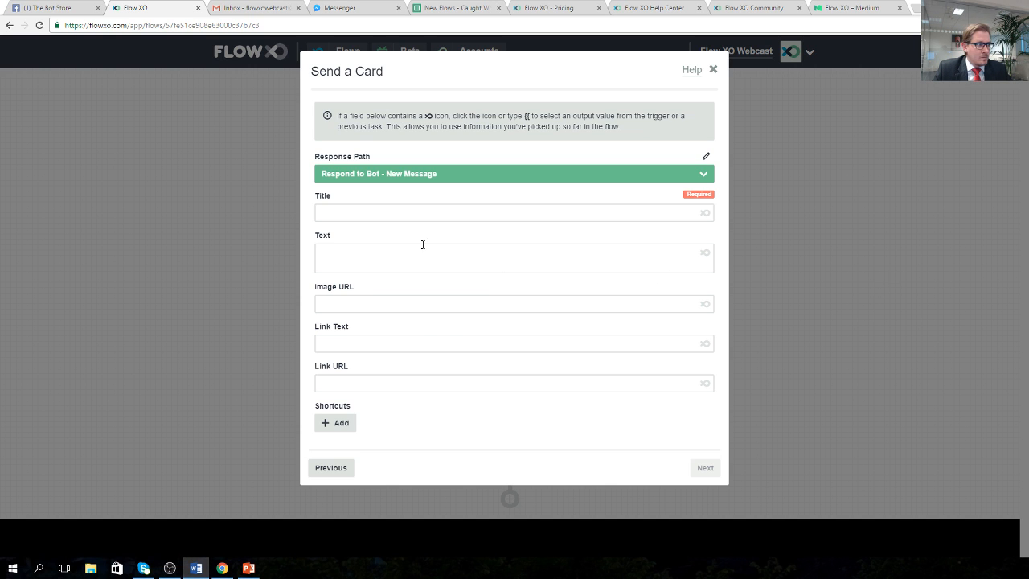
Step: Paste "Oil Offers 4 U" as the card's title and "COUPON CODE - 'FREE1234'" as its text
left_click(384, 213)
right_click(383, 213)
left_click(415, 272)
left_click(414, 257)
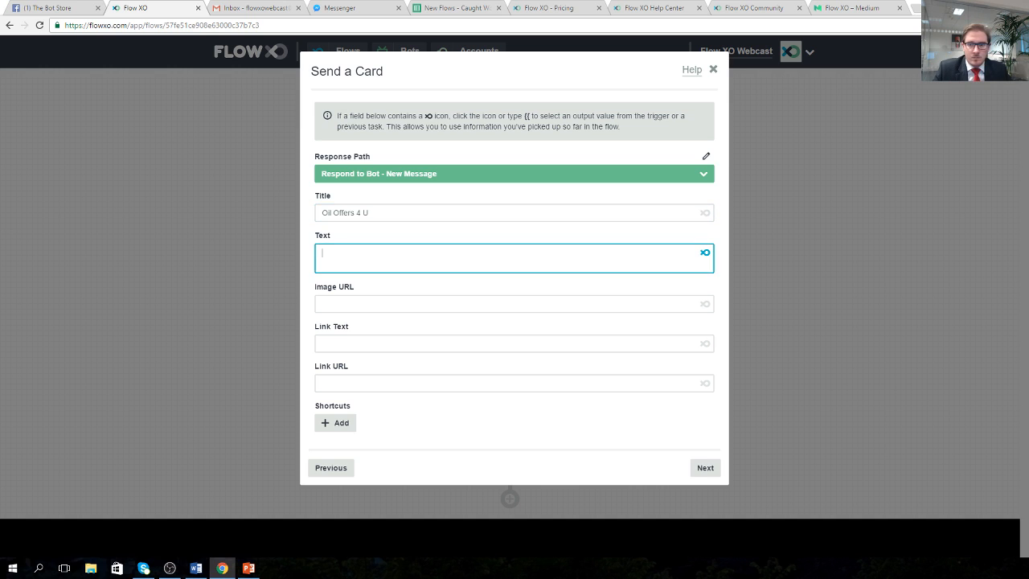
left_click(195, 568)
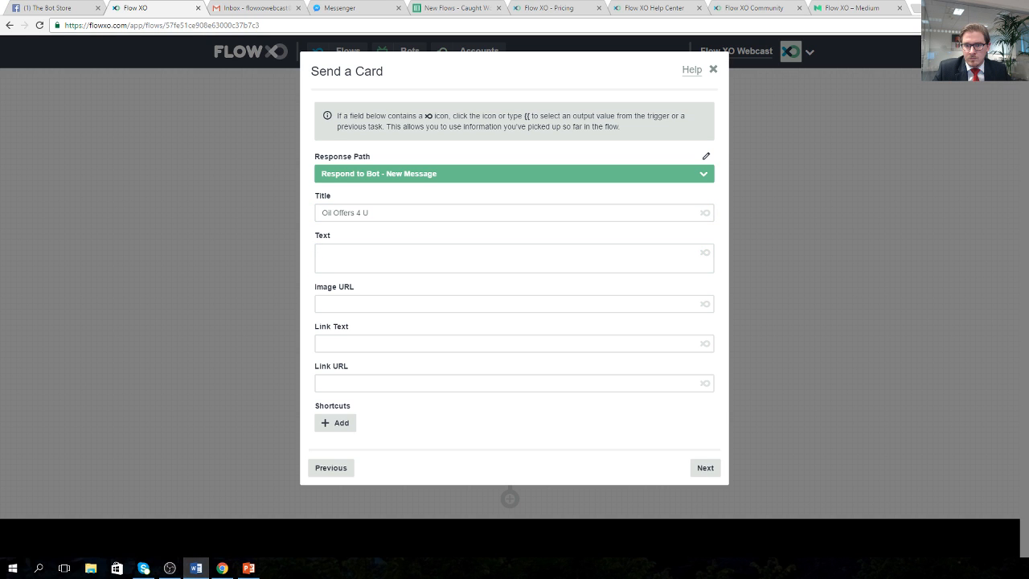
left_click(351, 253)
right_click(354, 253)
left_click(381, 308)
key("alt+Tab")
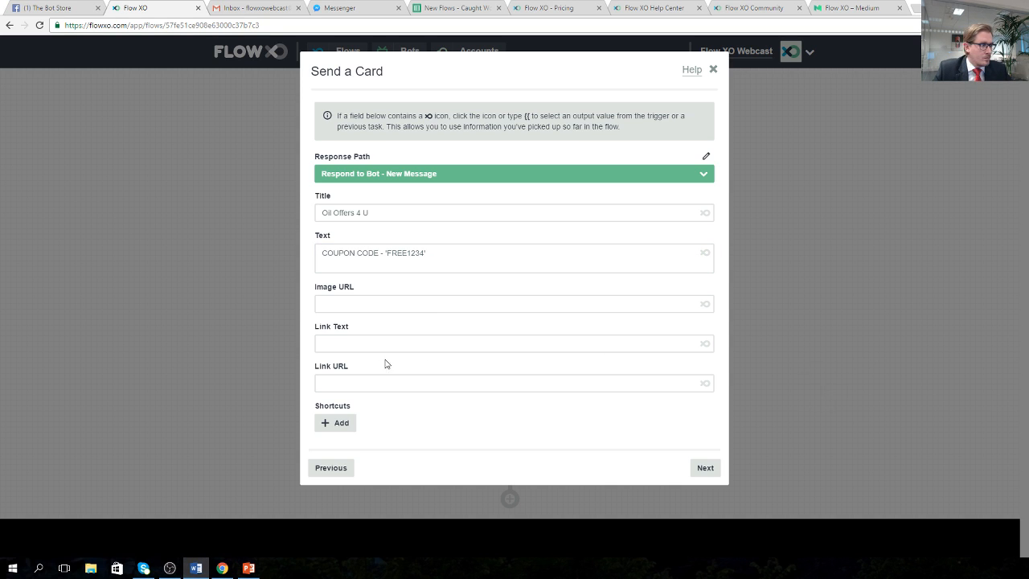
left_click(344, 304)
right_click(343, 304)
left_click(380, 369)
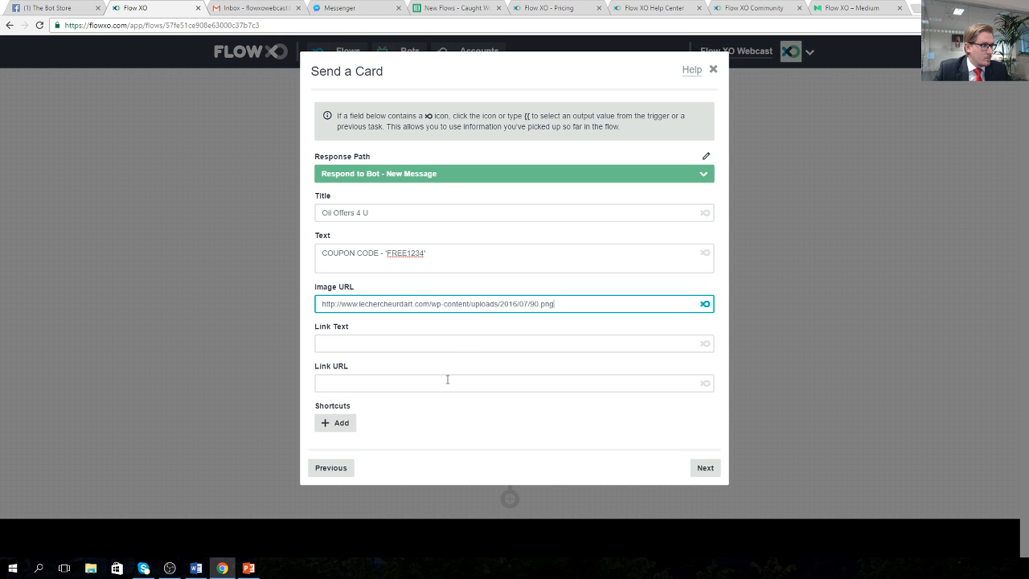
Step: Proceed to the card's filter stage and add a filter on the Value output of the Attributes - Get an Attribute task
left_click(696, 471)
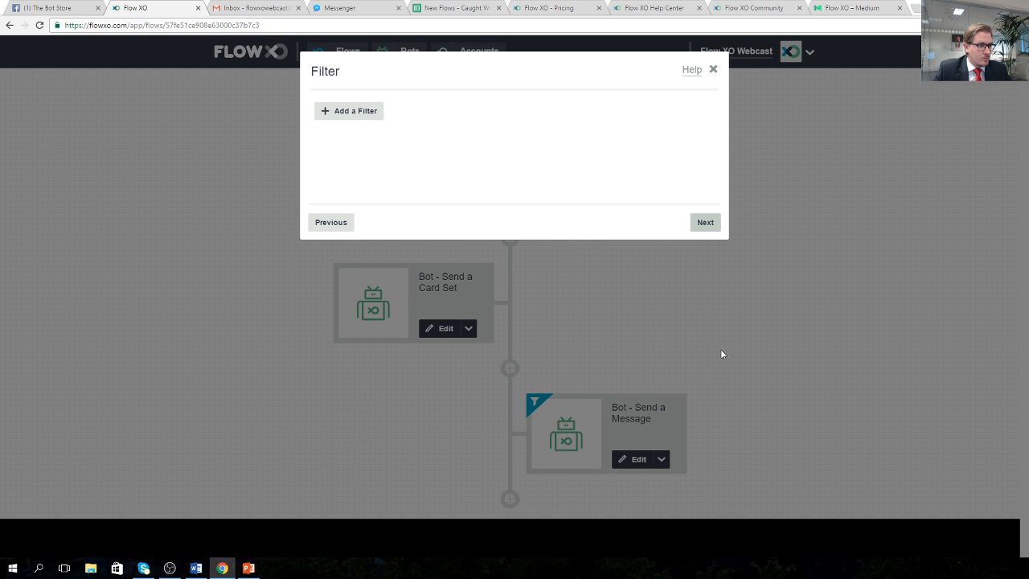
left_click(354, 118)
left_click(388, 170)
scroll(381, 227, "down", 5)
scroll(378, 254, "down", 2)
left_click(347, 241)
Step: Set the card's filter condition to is greater than or equal to 3 and save the card task
left_click(487, 176)
scroll(490, 233, "down", 5)
scroll(495, 252, "down", 1)
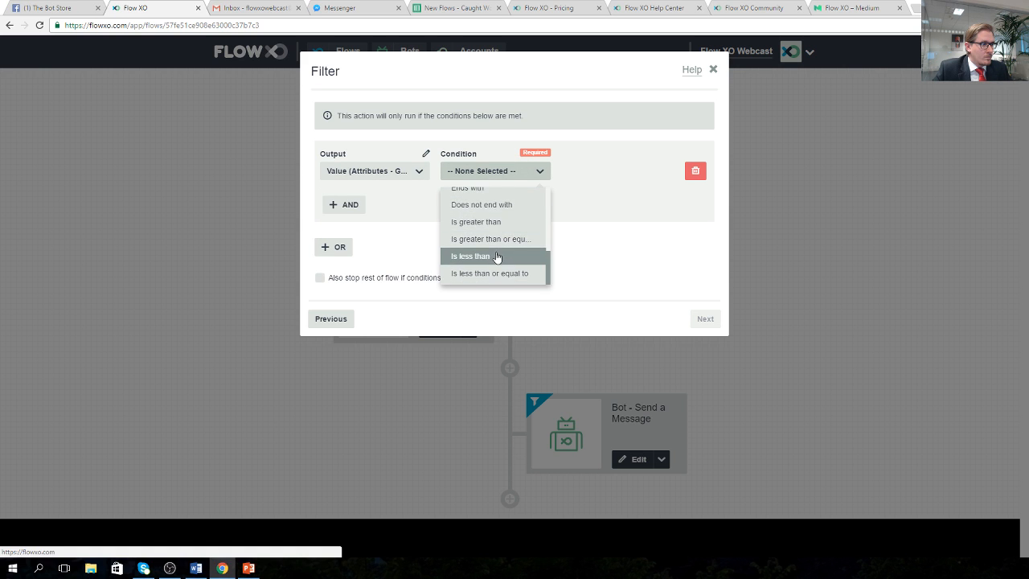
left_click(480, 232)
left_click(593, 170)
type("3")
left_click(698, 317)
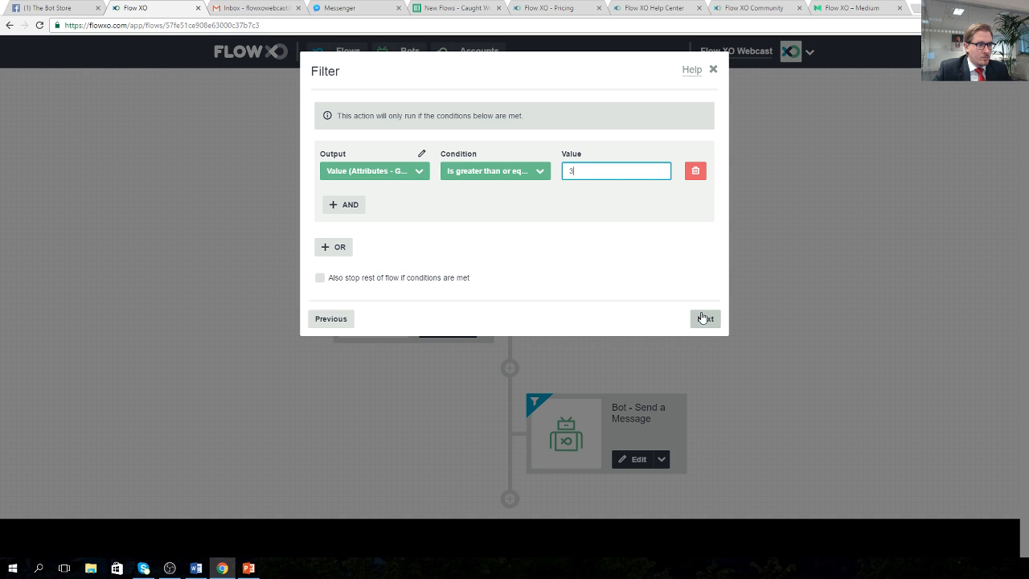
left_click(708, 224)
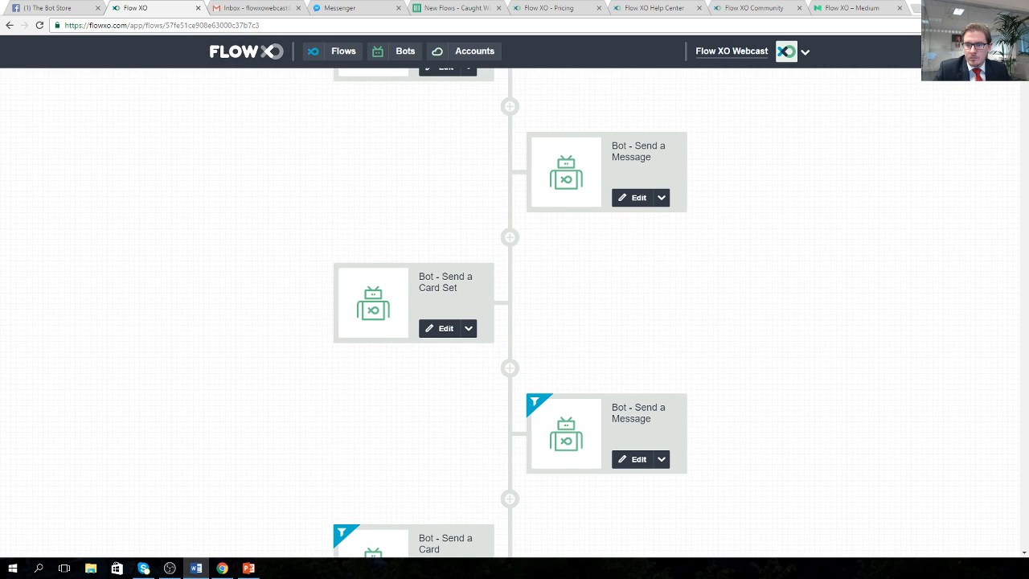
Step: Activate the Product Inquires – Oil flow
scroll(809, 255, "up", 6)
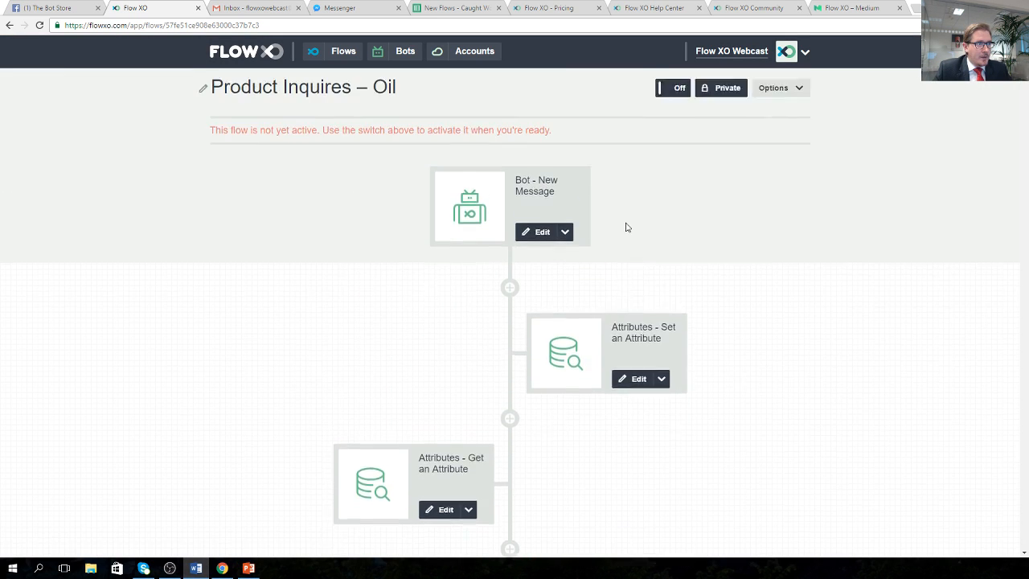
left_click(669, 130)
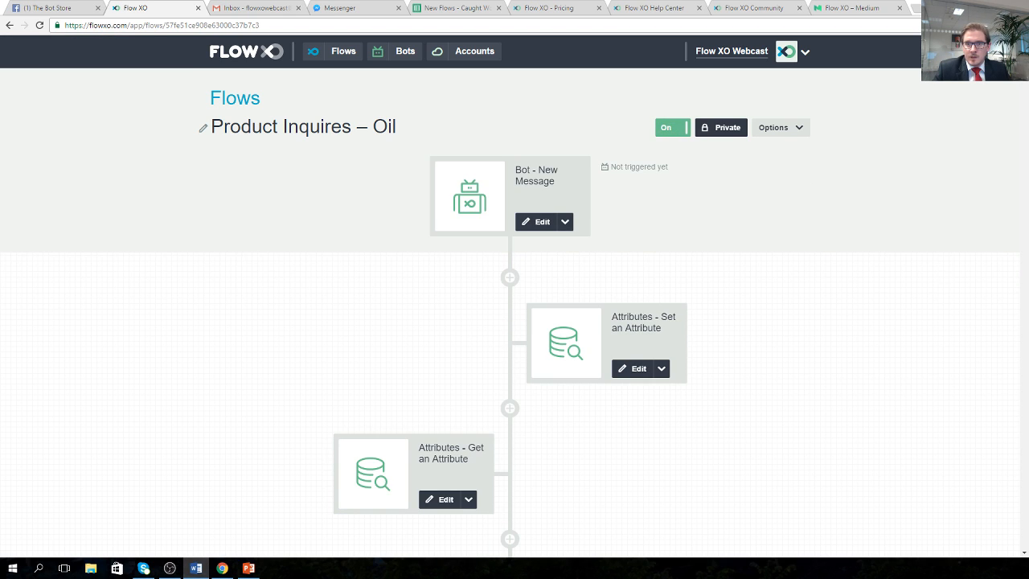
Step: Switch to Messenger and test the flow by sending "Oil" to The Bot Store three times
left_click(339, 8)
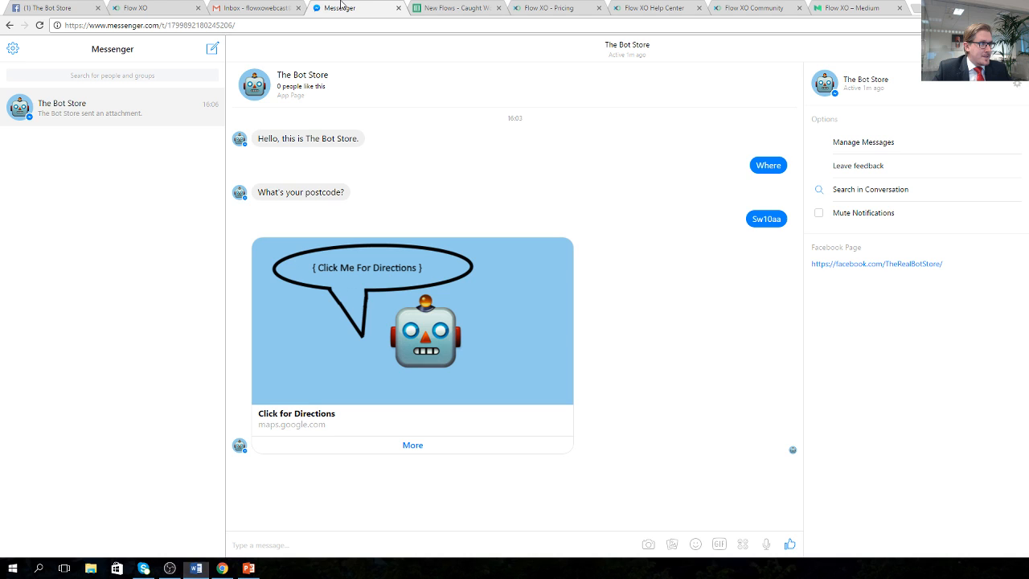
left_click(359, 542)
type("Oi")
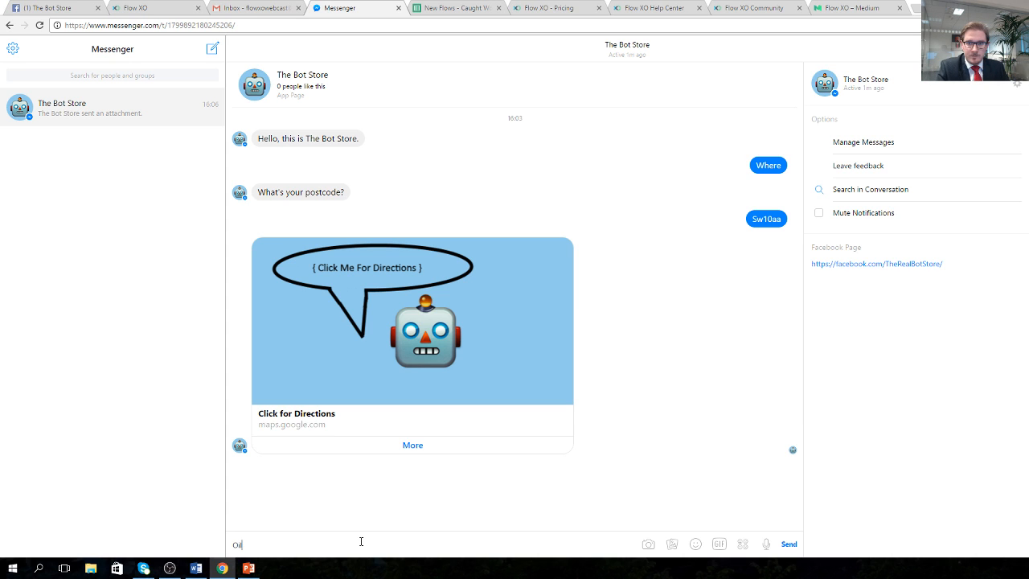
type("l")
key("Return")
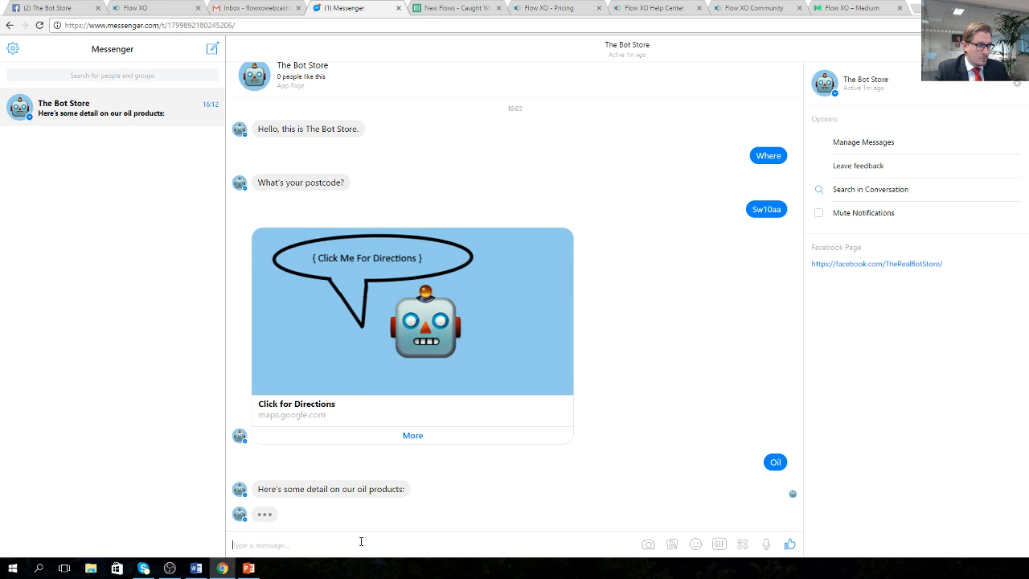
type("Oil")
key("Return")
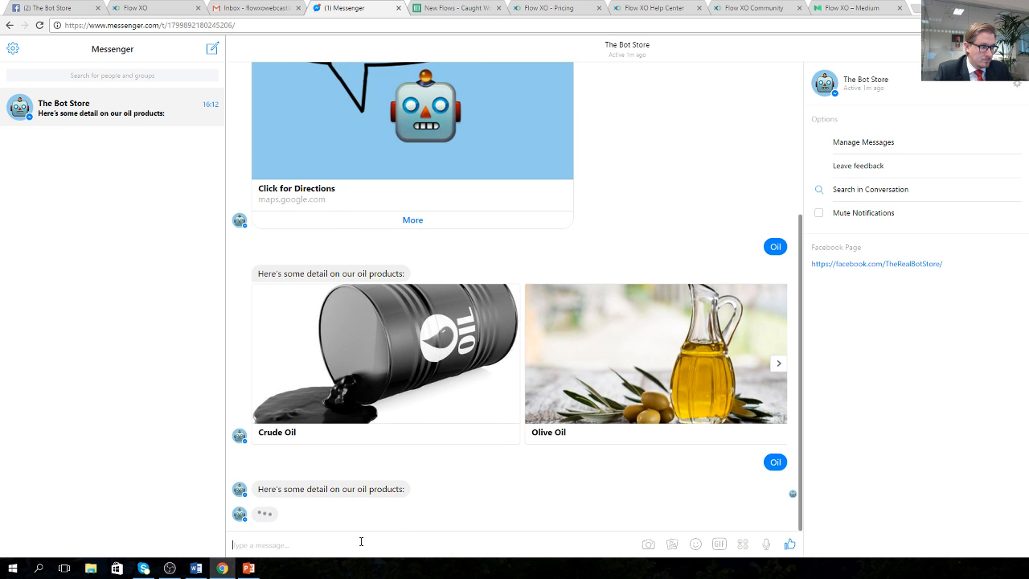
type("Oil")
key("Return")
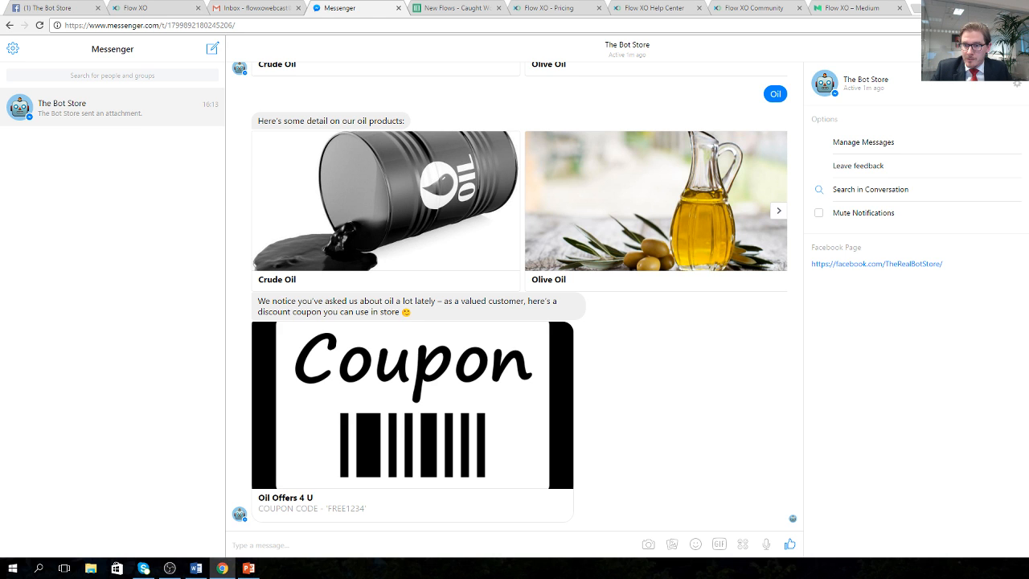
Step: Return to Flow XO, create a new untitled flow and go back to the flows overview
key("ctrl+2")
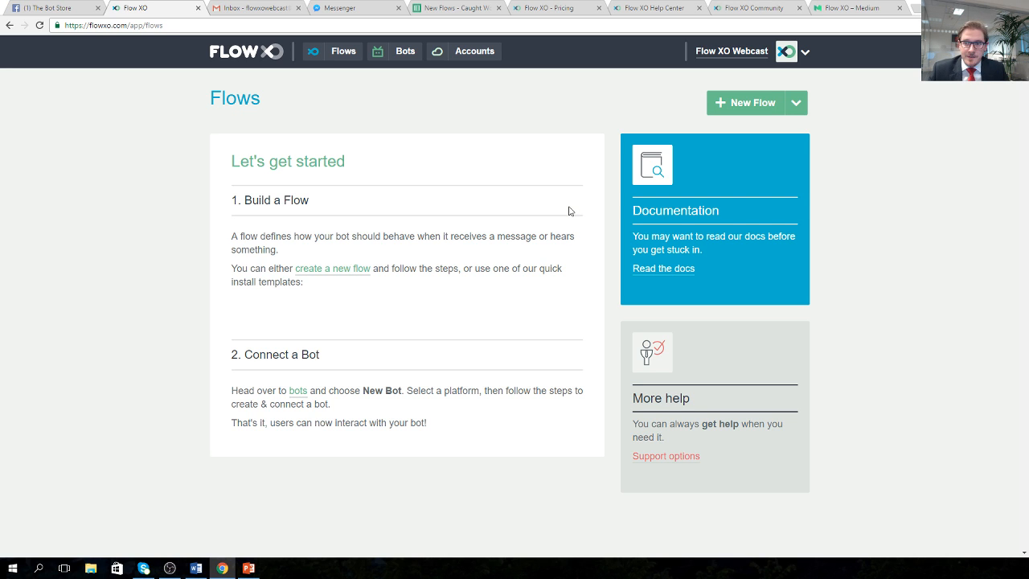
left_click(739, 103)
left_click(256, 56)
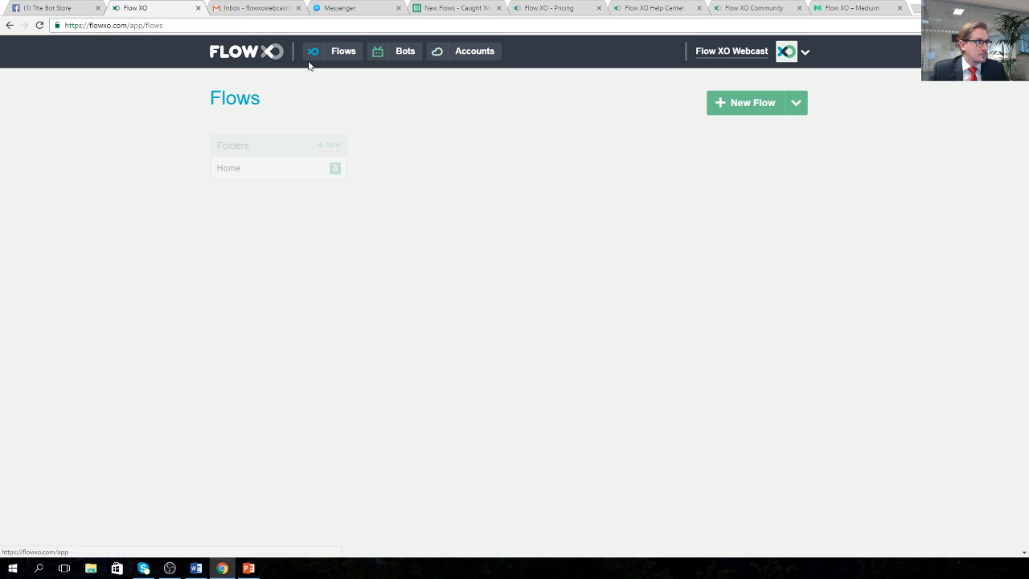
left_click(735, 107)
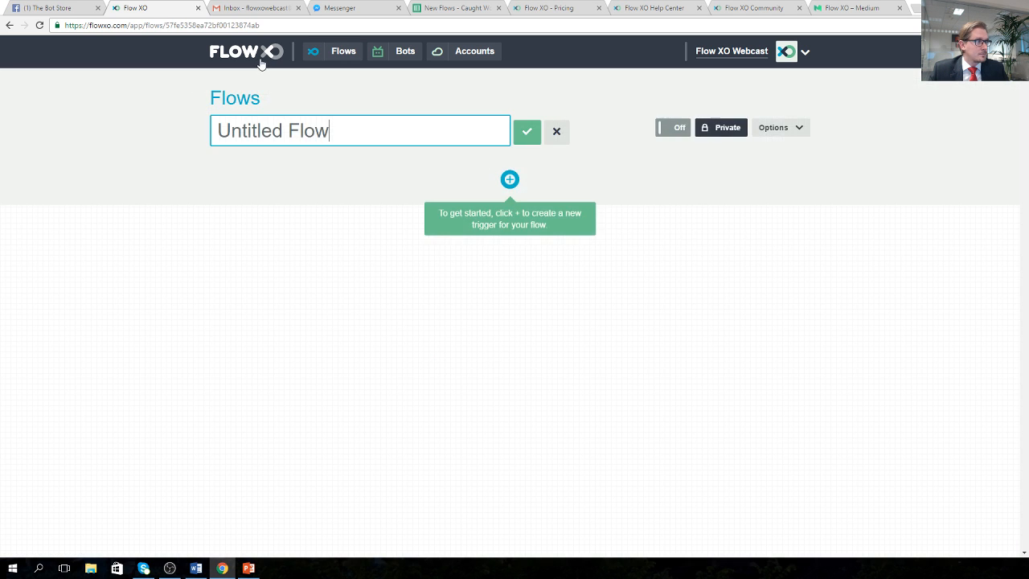
left_click(255, 54)
left_click(793, 362)
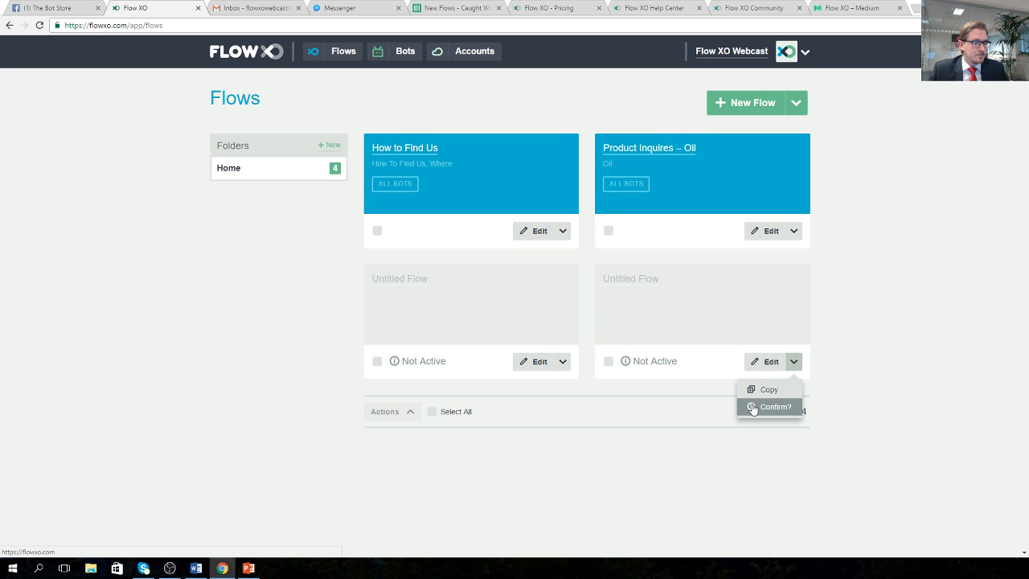
left_click(760, 406)
Step: Open the remaining untitled flow for editing and rename it "Talk to Us"
left_click(526, 363)
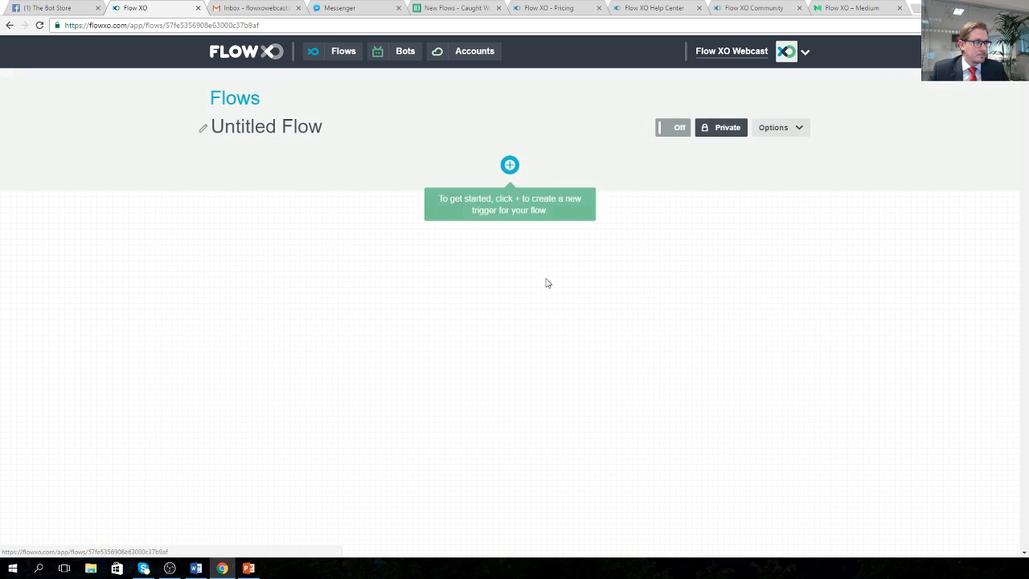
left_click(303, 129)
left_click_drag(359, 126, 97, 118)
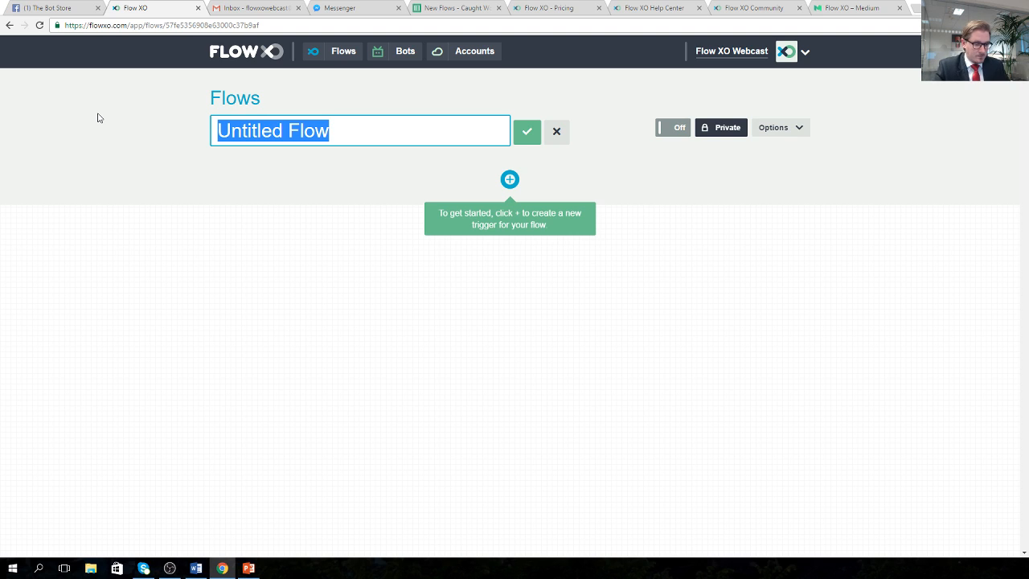
type("Talk to Us")
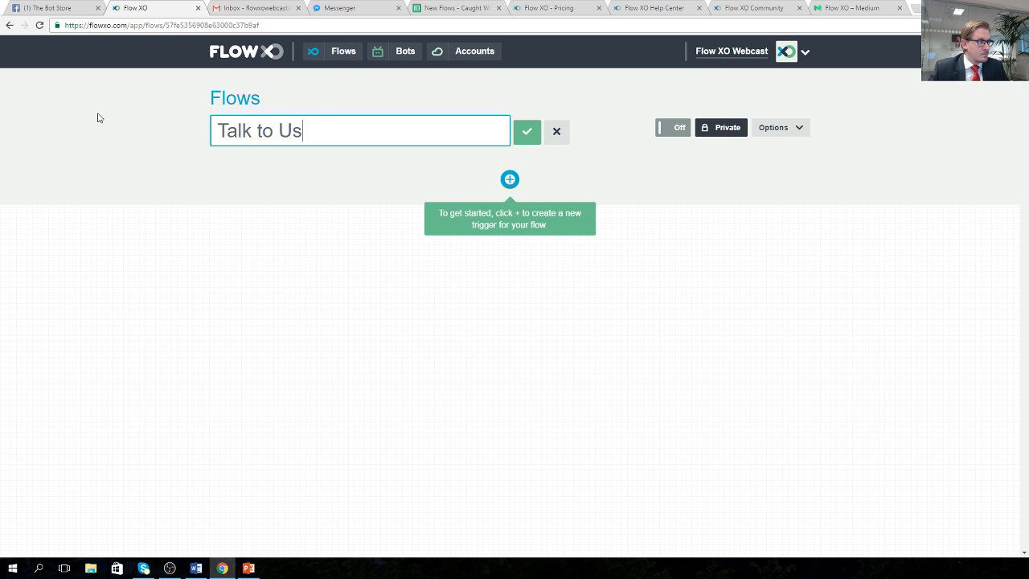
left_click(527, 133)
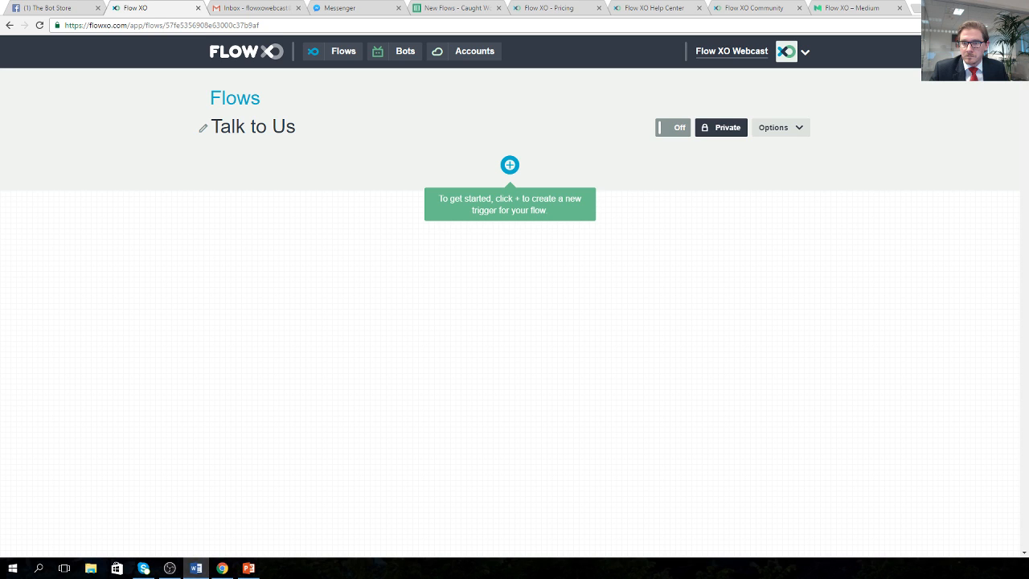
Step: Start a trigger for the Talk to Us flow using the Bot service with New Message
left_click(509, 165)
left_click(361, 184)
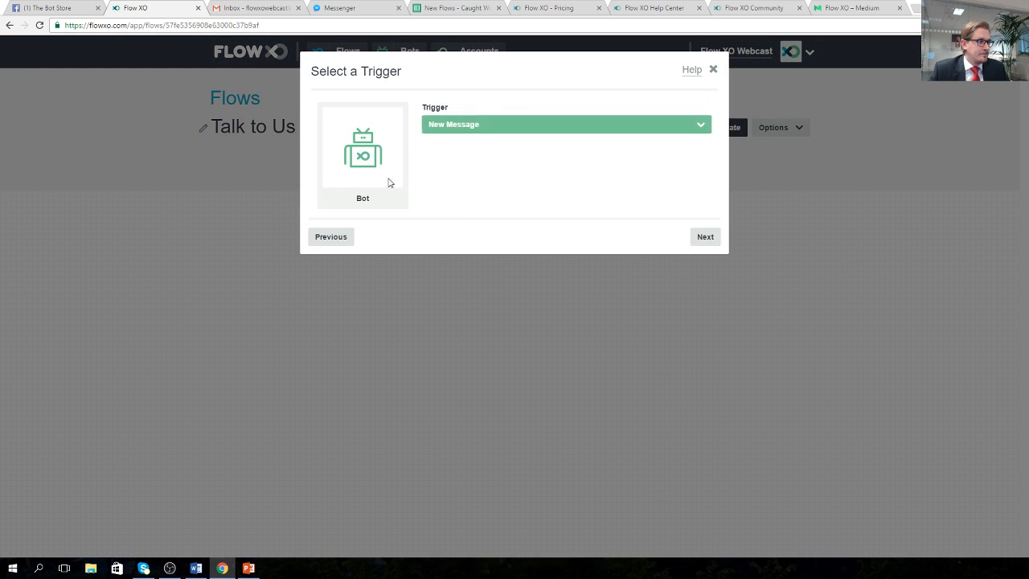
left_click(699, 236)
Step: Enter "Talk to Us", "Talk" and "Reply" as separate trigger phrases and save the trigger with the remaining defaults
left_click(465, 239)
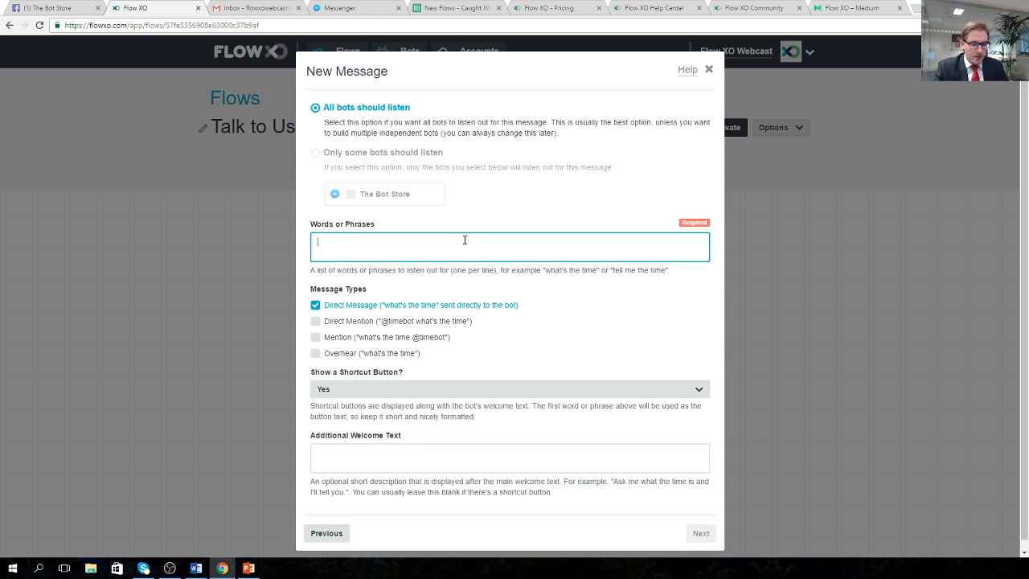
type("Tal")
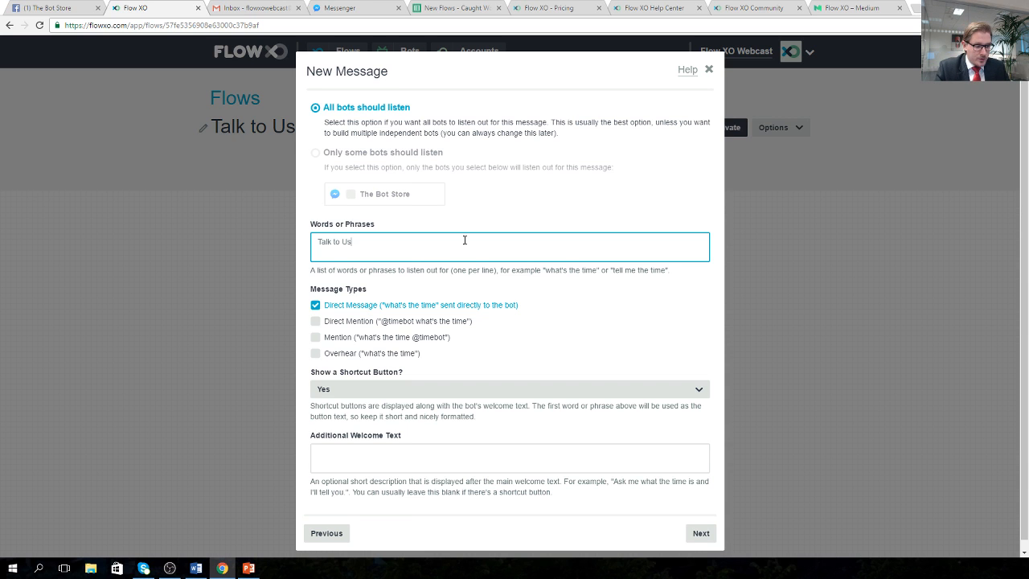
type("k to Us")
key("Return")
type("Tak")
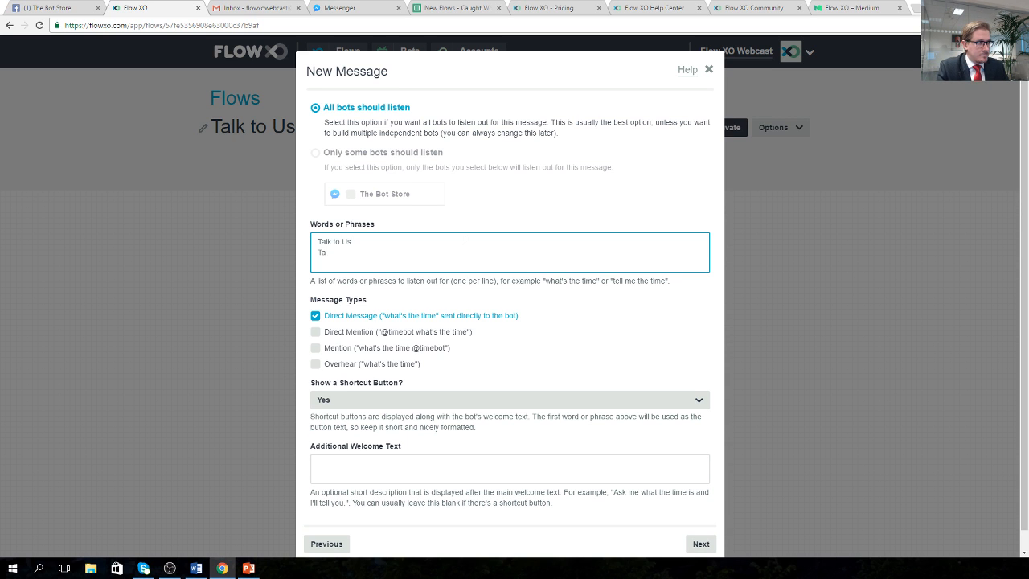
key("Return")
type("Reply")
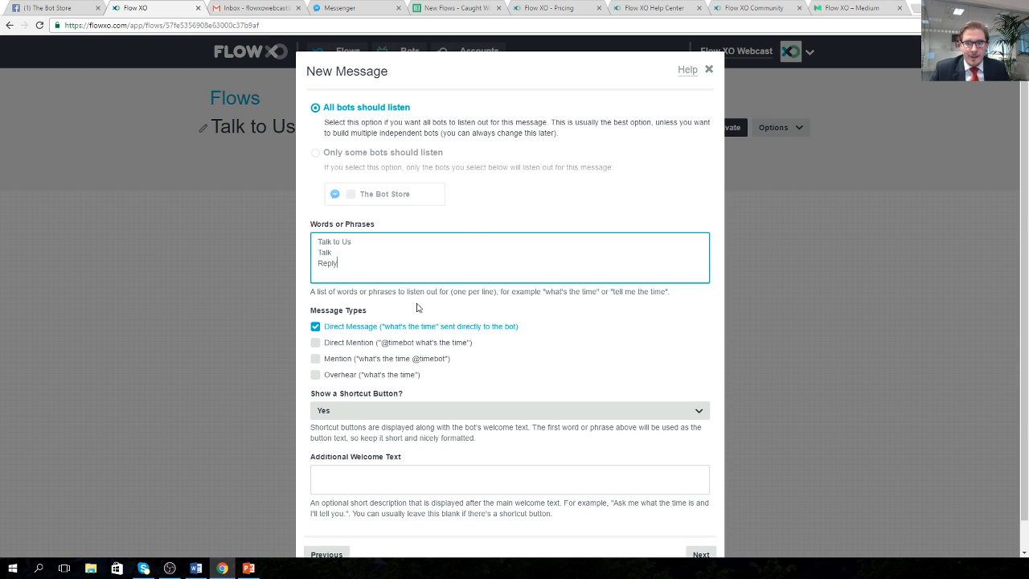
scroll(426, 326, "down", 1)
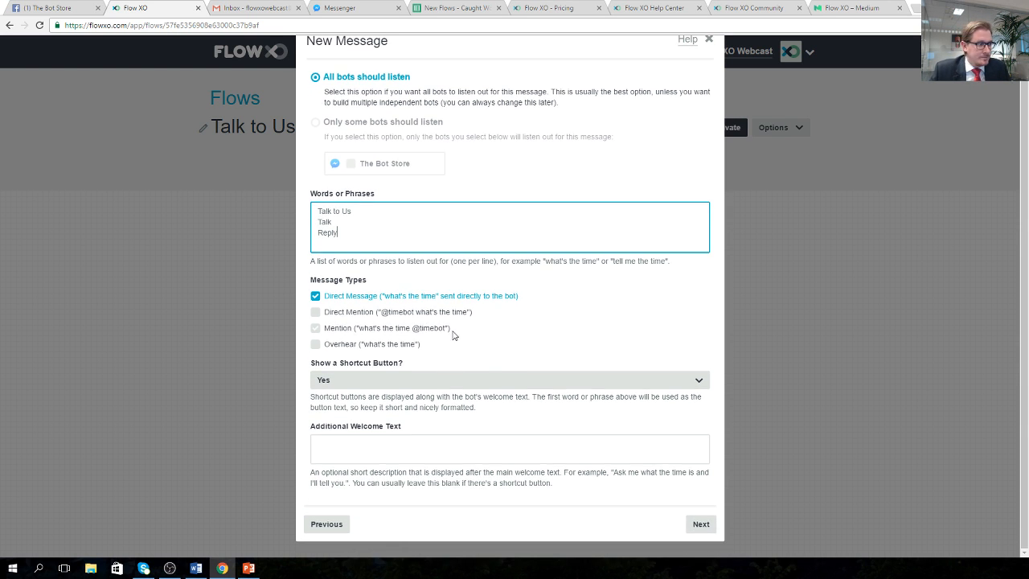
left_click(700, 525)
left_click(705, 224)
left_click(708, 225)
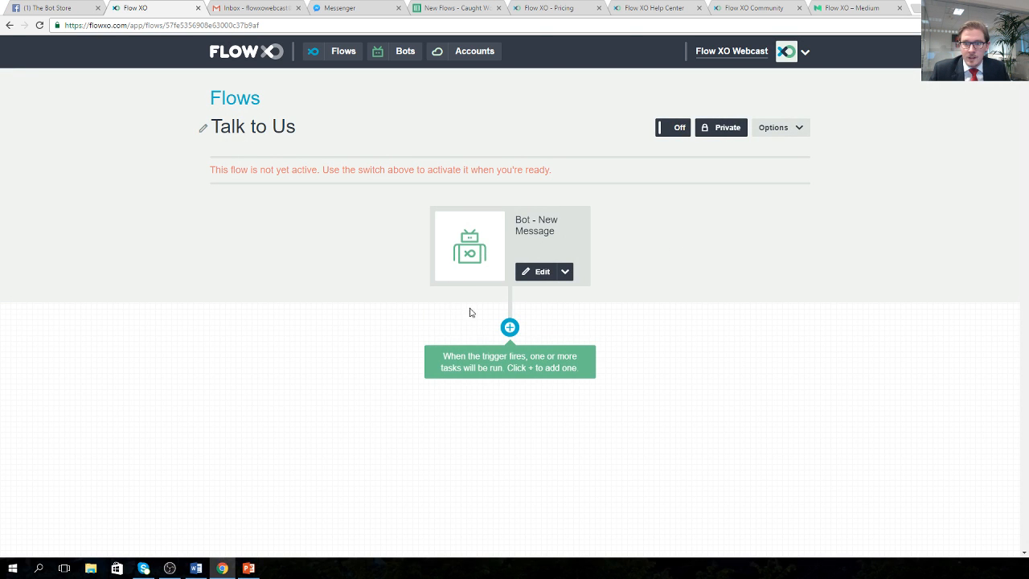
Step: Start a task below the trigger using the Bot service with the Ask a Question action
left_click(510, 327)
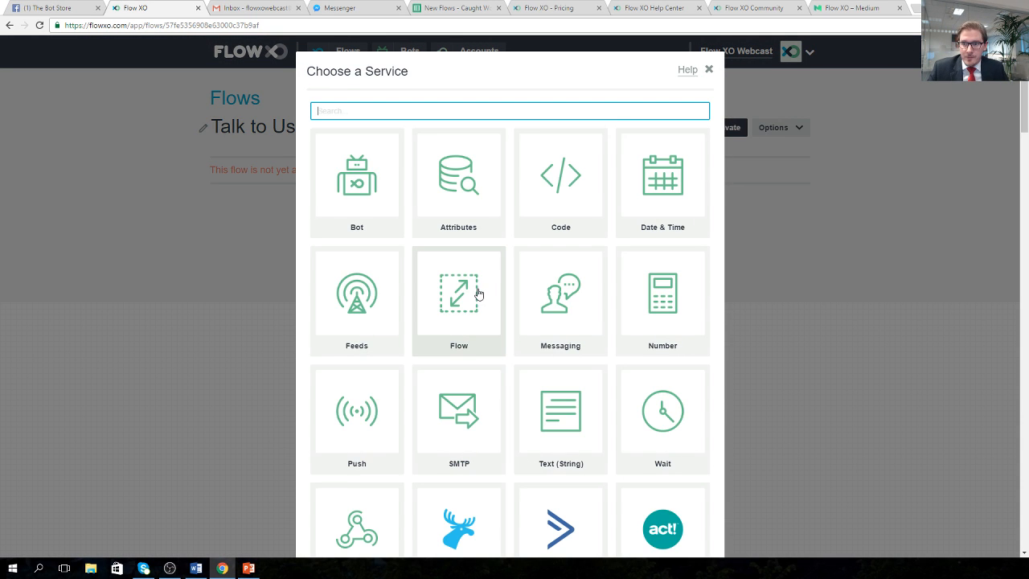
left_click(364, 178)
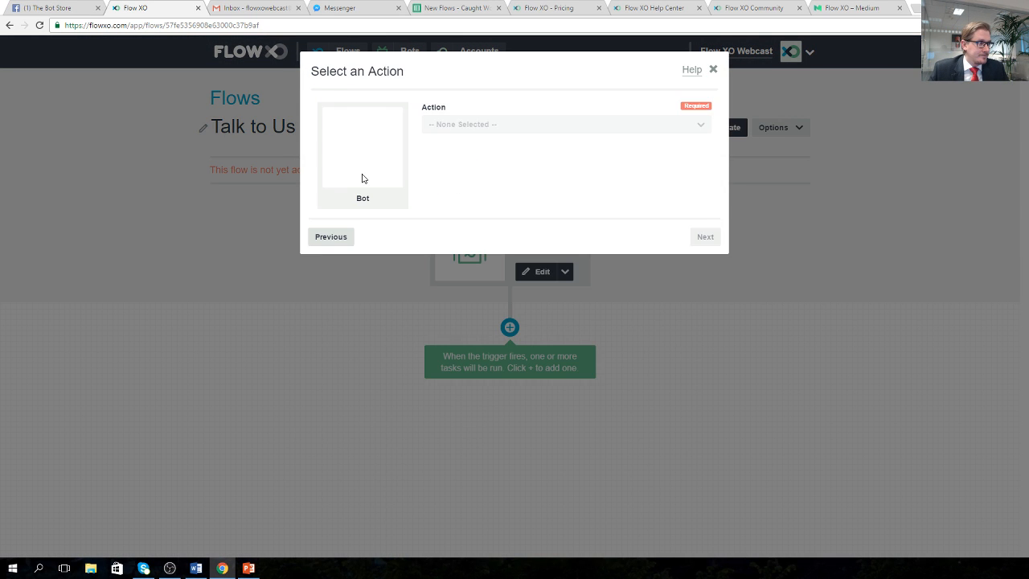
left_click(491, 129)
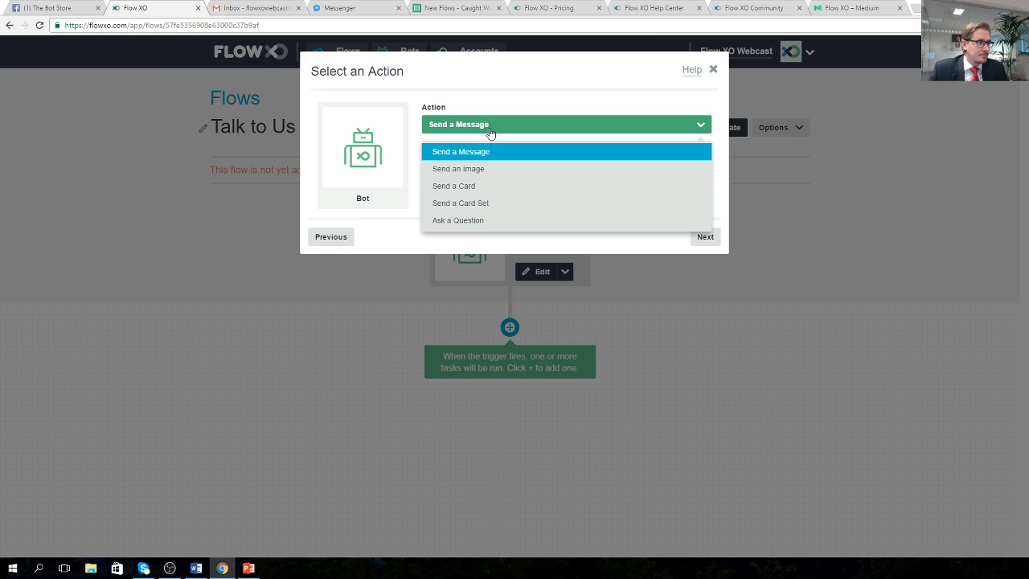
left_click(476, 220)
left_click(702, 237)
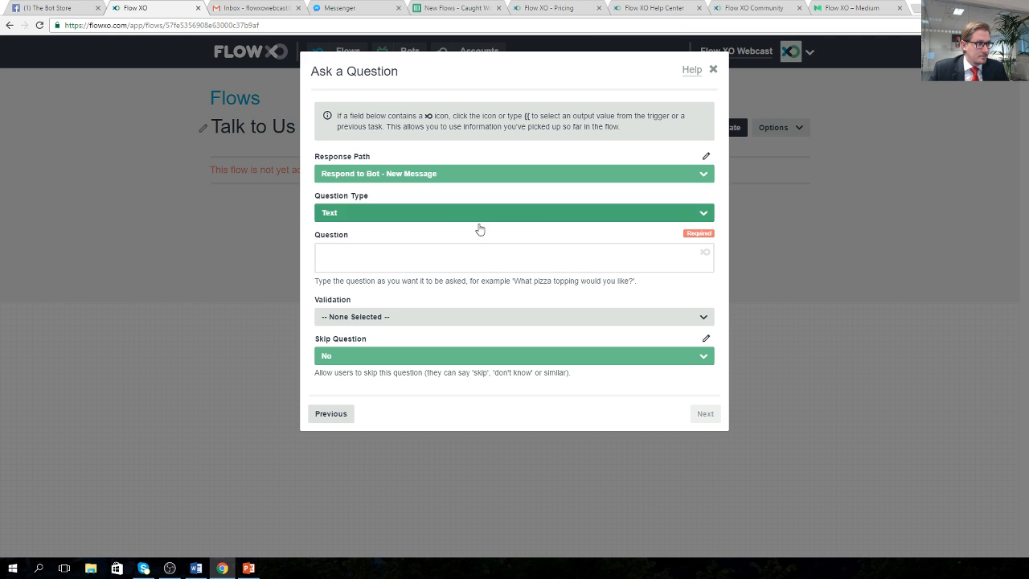
Step: Paste "What message would you like me to send to a human agent? They'll respond directly here in this channel." from the notes as the question
left_click(405, 252)
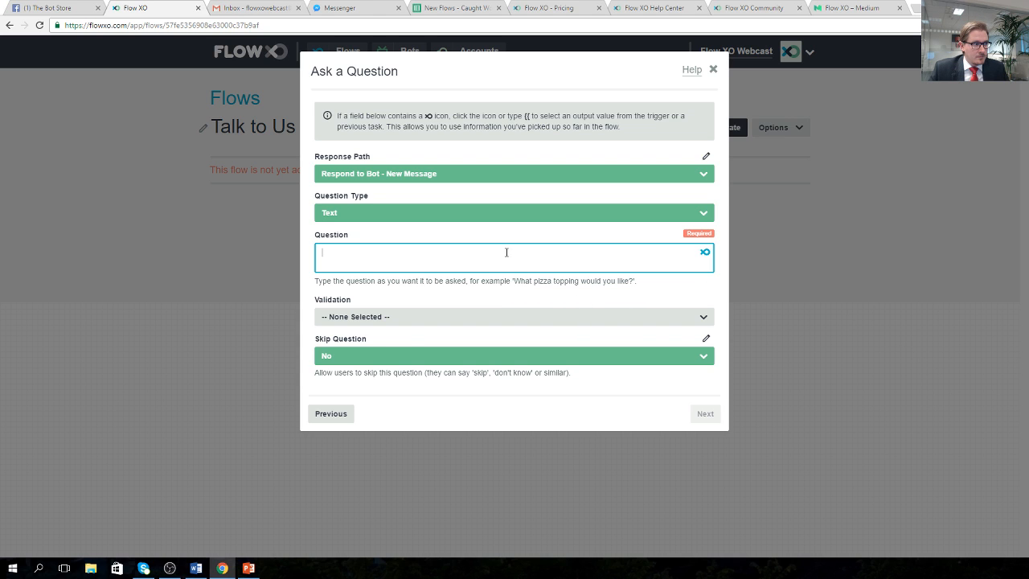
key("alt+Tab")
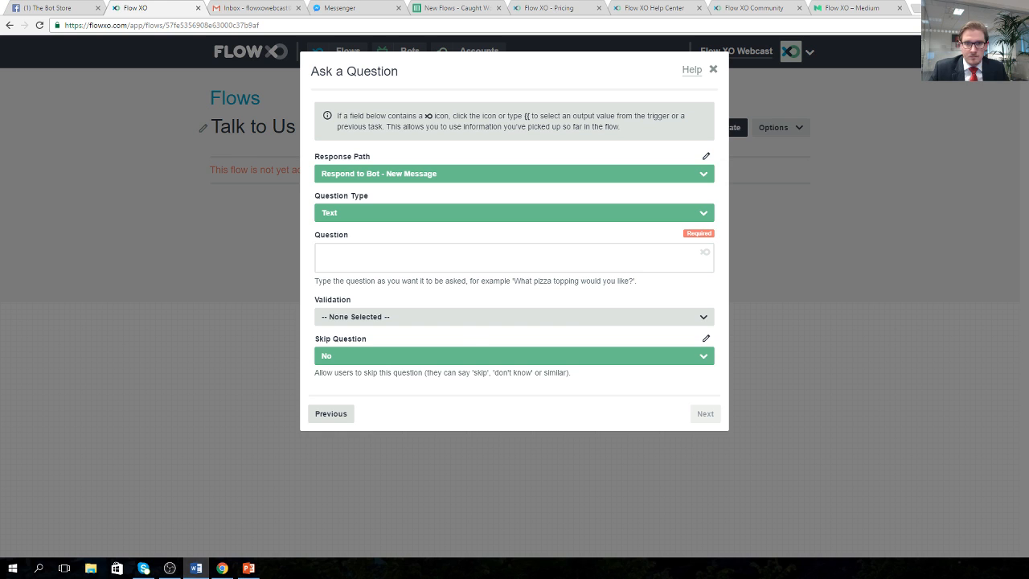
left_click(423, 252)
right_click(423, 252)
left_click(464, 320)
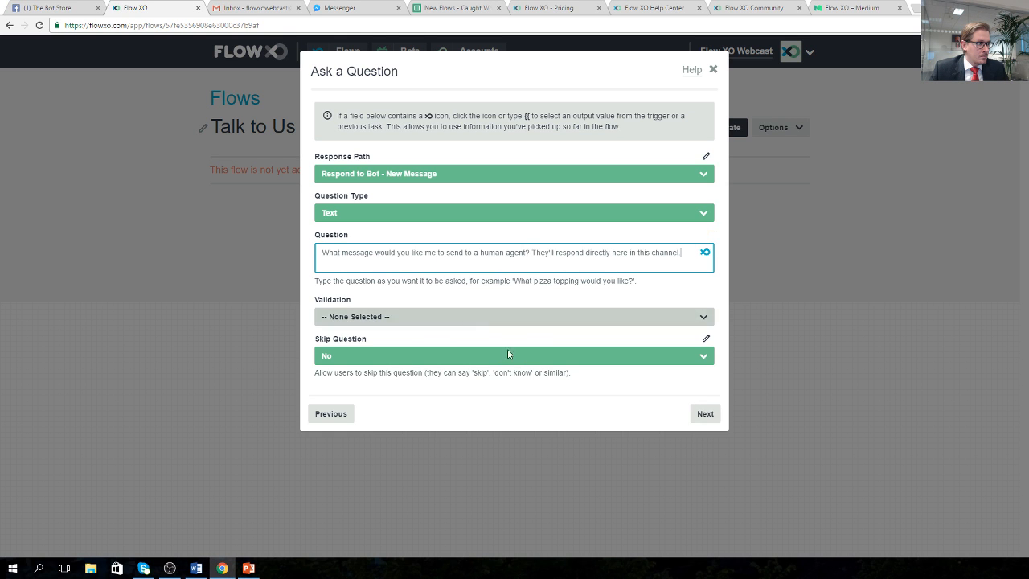
left_click(703, 414)
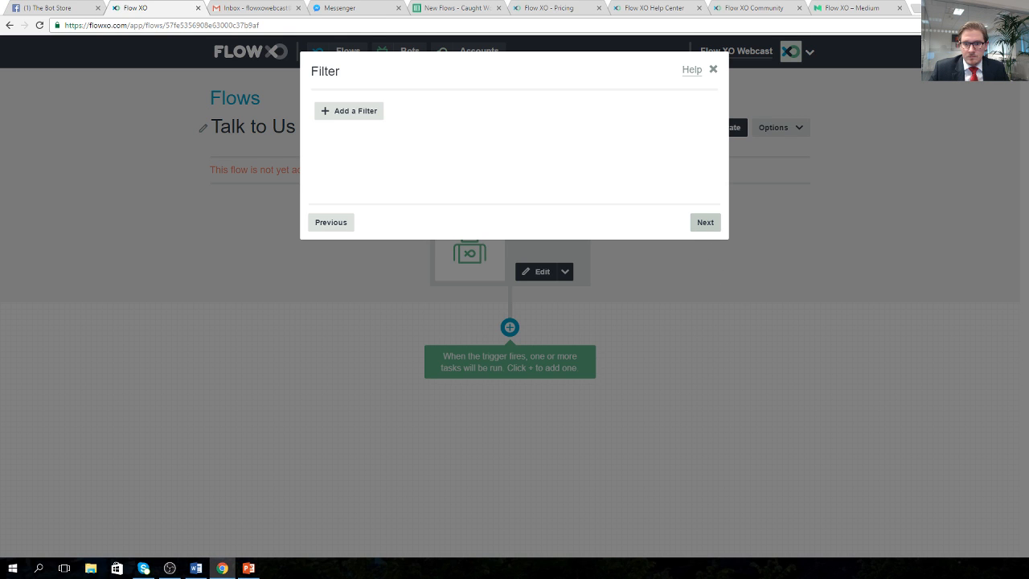
key("alt+Tab")
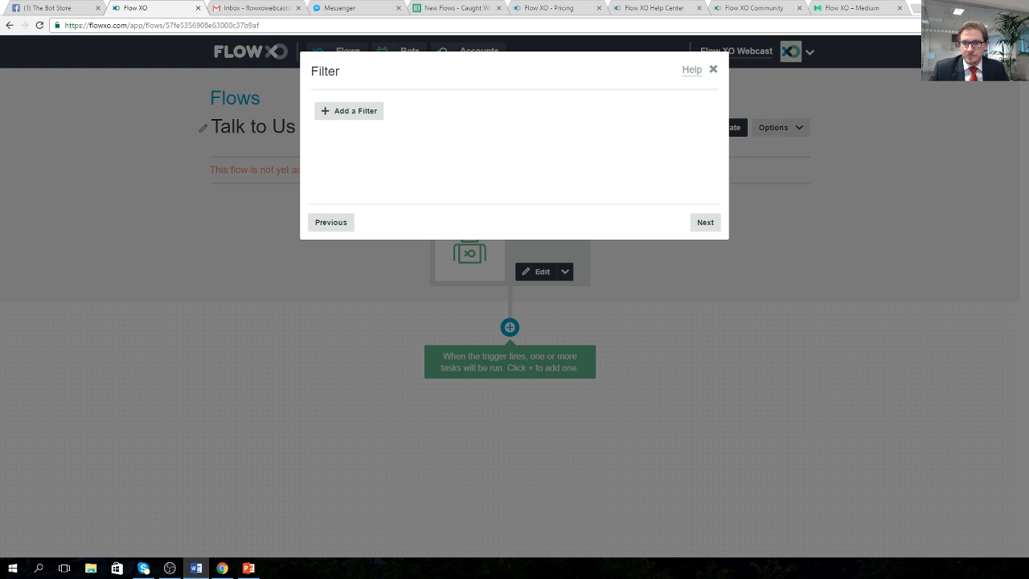
Step: Save the Ask a Question task as a Text question with no validation, skipping or filter
left_click(345, 222)
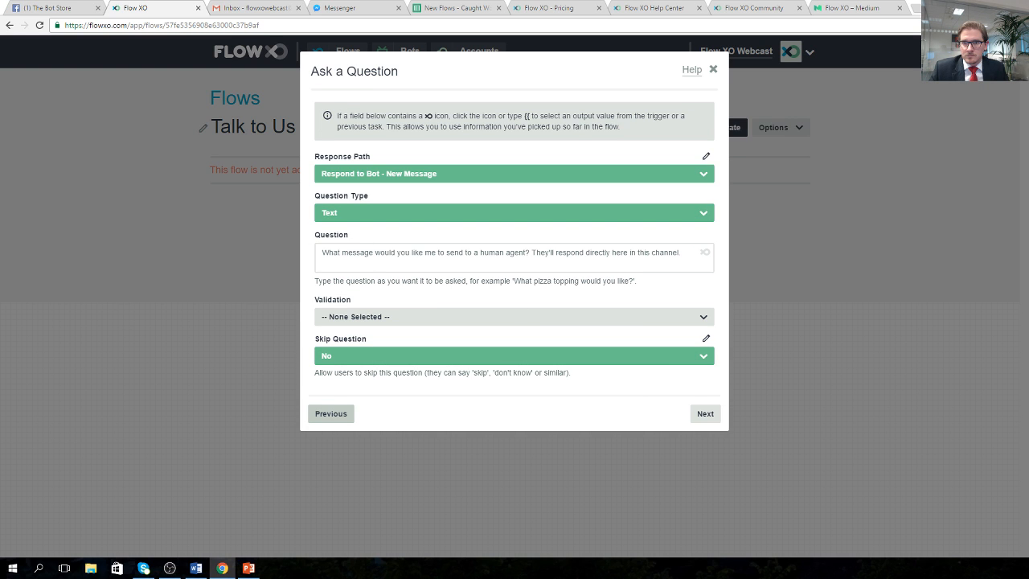
left_click(704, 414)
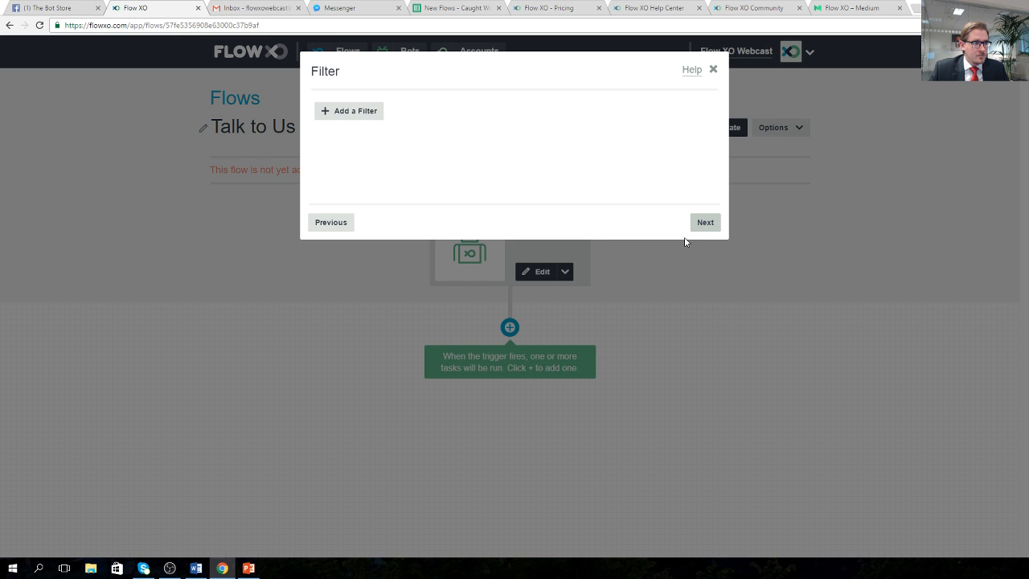
left_click(701, 229)
left_click(703, 225)
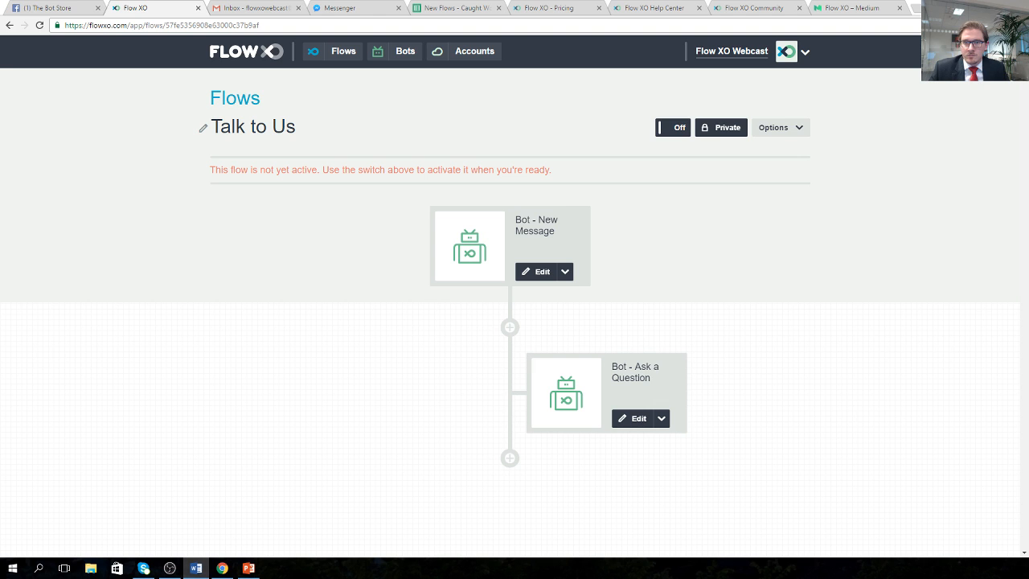
Step: Add a Messaging task with Send Message to Email below the question and paste the agent's email address as the recipient
left_click(509, 458)
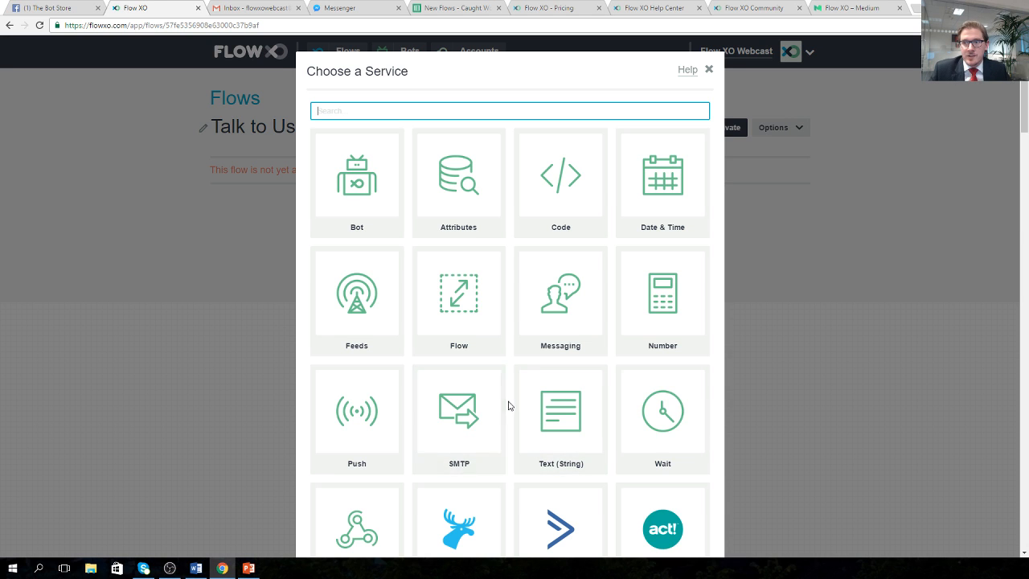
left_click(559, 293)
left_click(700, 239)
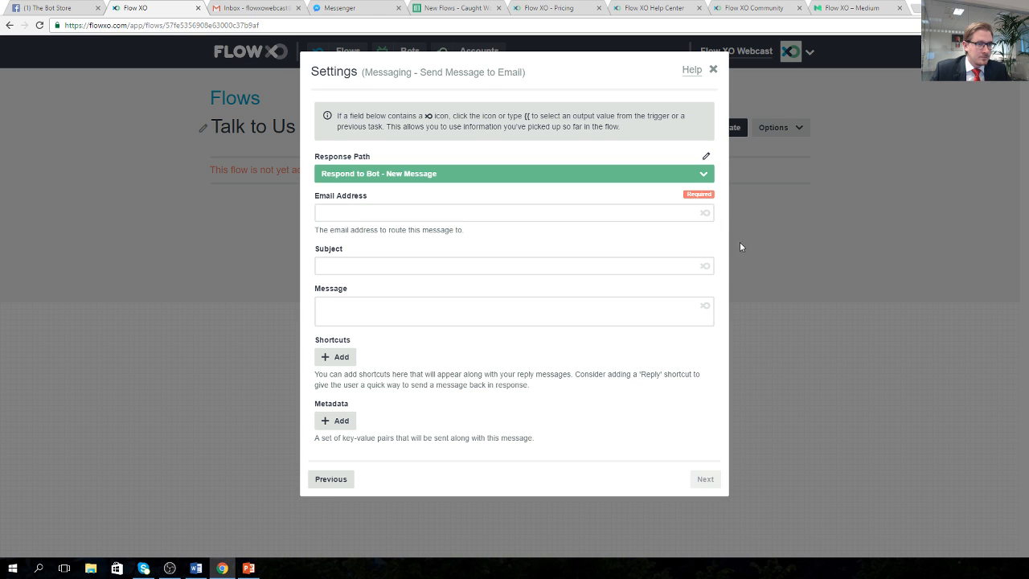
right_click(355, 212)
left_click(386, 280)
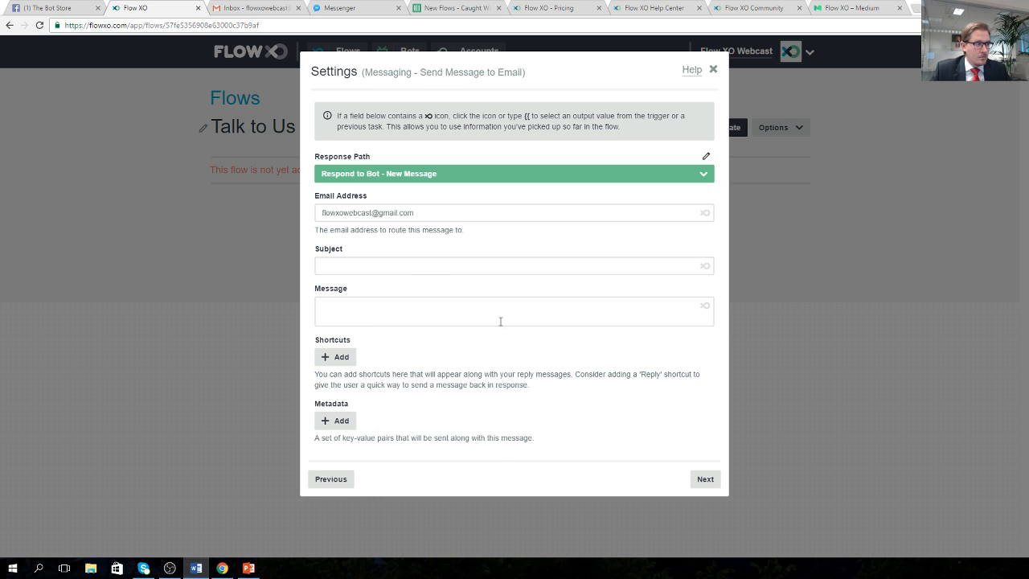
Step: Set the email message to "Here's what the customer said they need help about:" followed on a new line by the question's parsed answer output
right_click(378, 307)
left_click(404, 371)
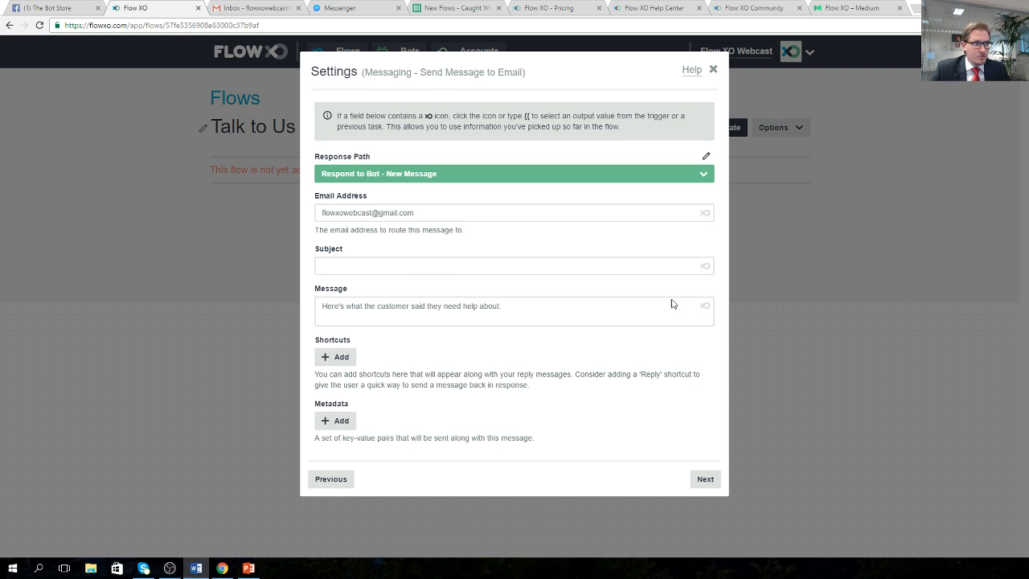
left_click(574, 305)
key("Return")
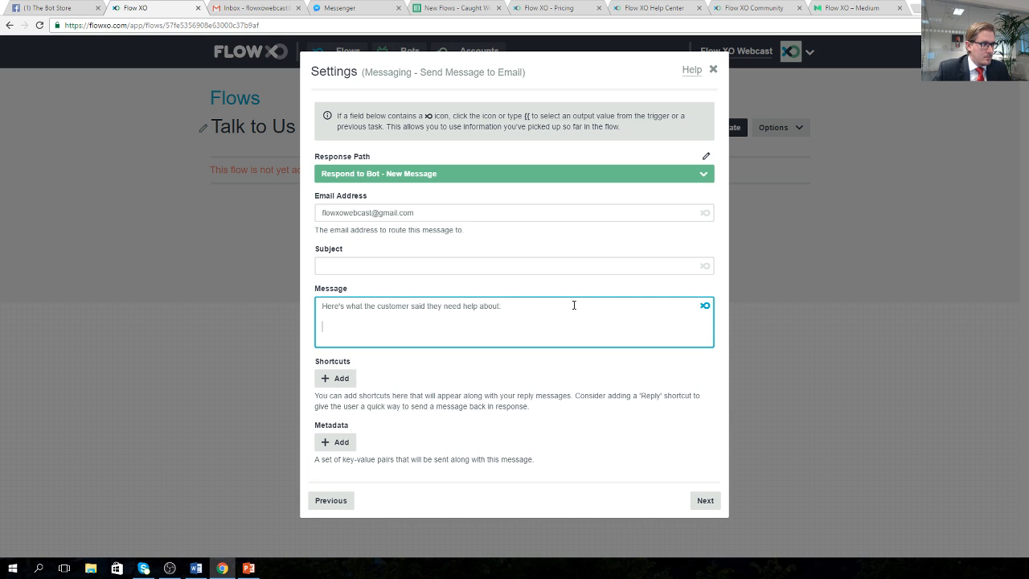
left_click(705, 305)
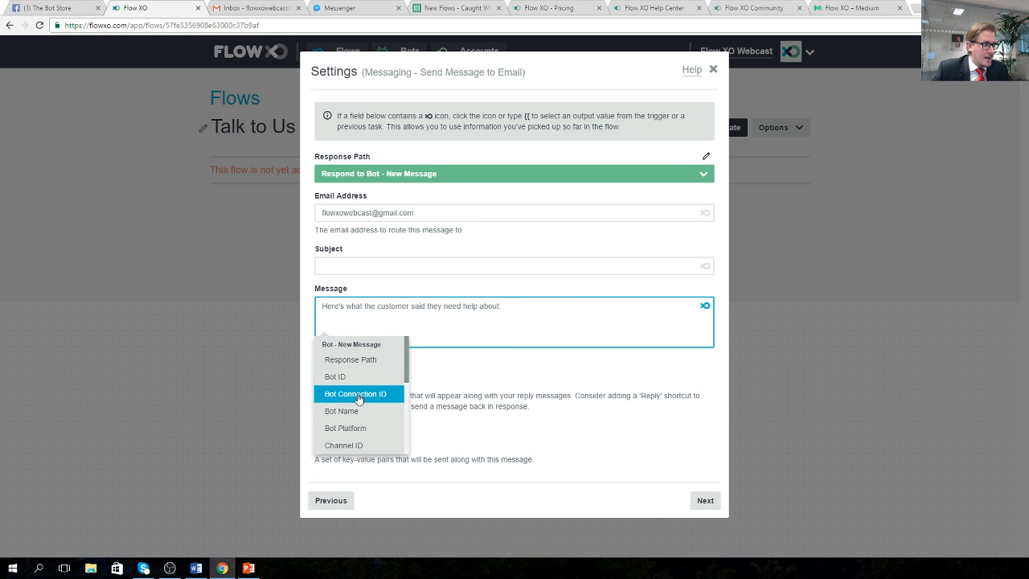
scroll(365, 410, "down", 3)
scroll(362, 418, "down", 2)
left_click(347, 446)
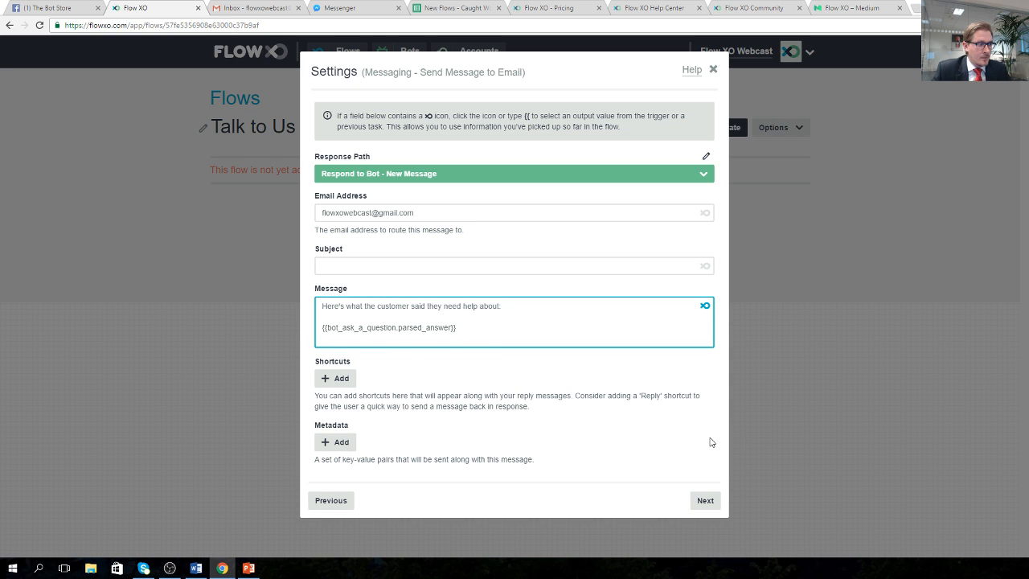
Step: Add "Reply to Human" and "Speak to Bot" as reply shortcuts and save the email task without a filter
left_click(336, 378)
left_click(373, 379)
type("Reply to Human")
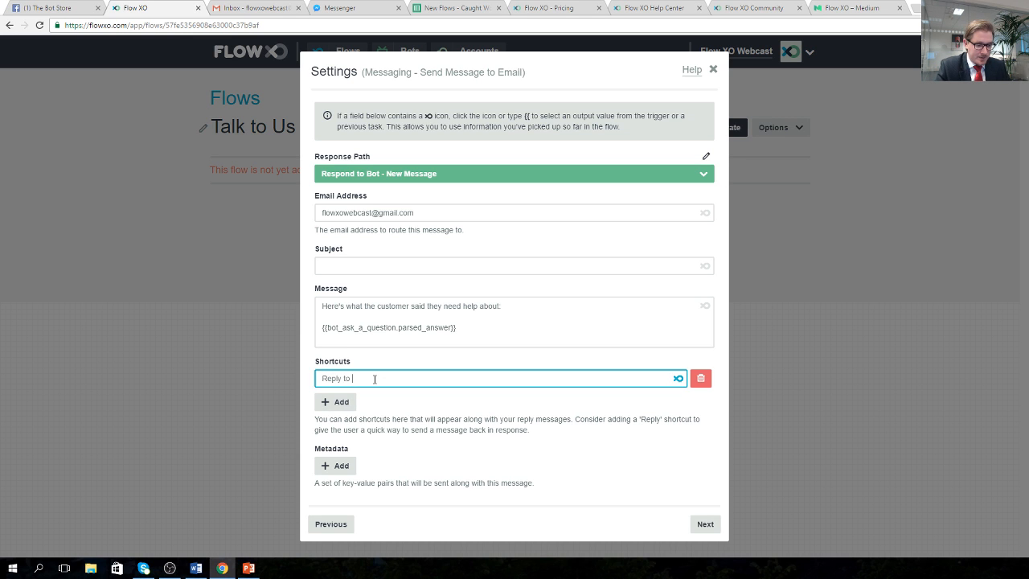
left_click(327, 401)
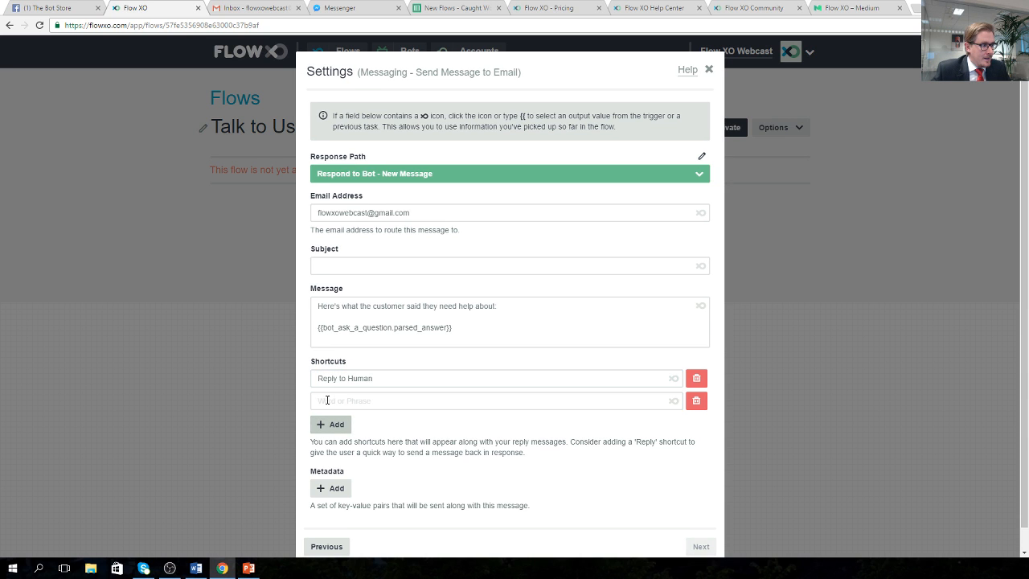
key("alt+Tab")
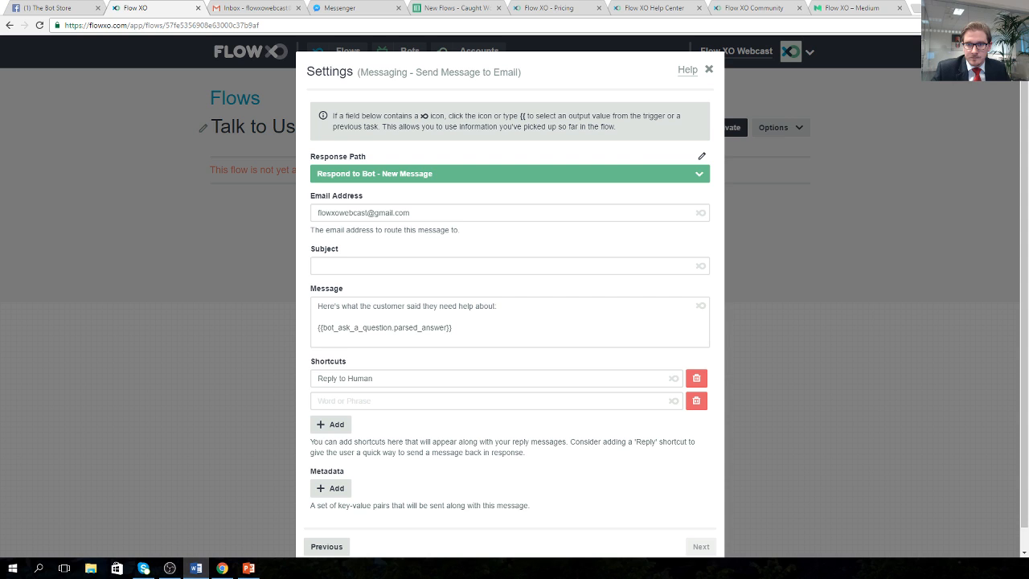
right_click(349, 400)
left_click(375, 467)
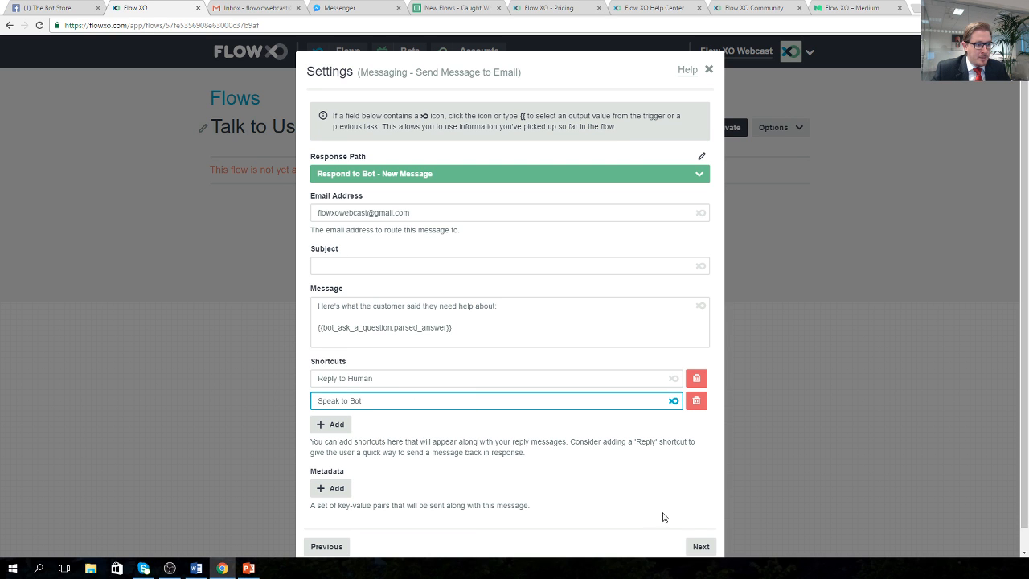
left_click(698, 546)
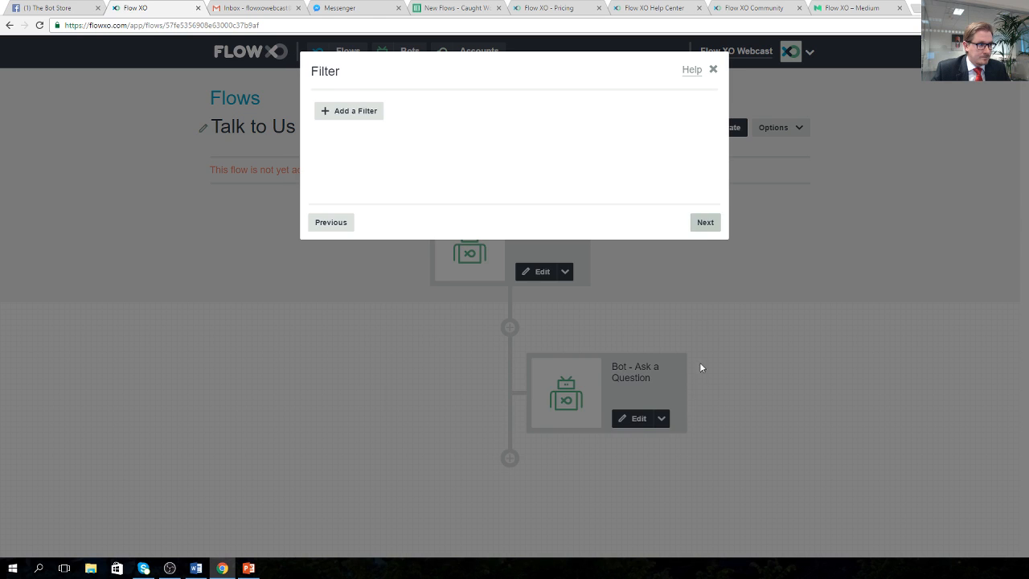
left_click(705, 222)
left_click(705, 221)
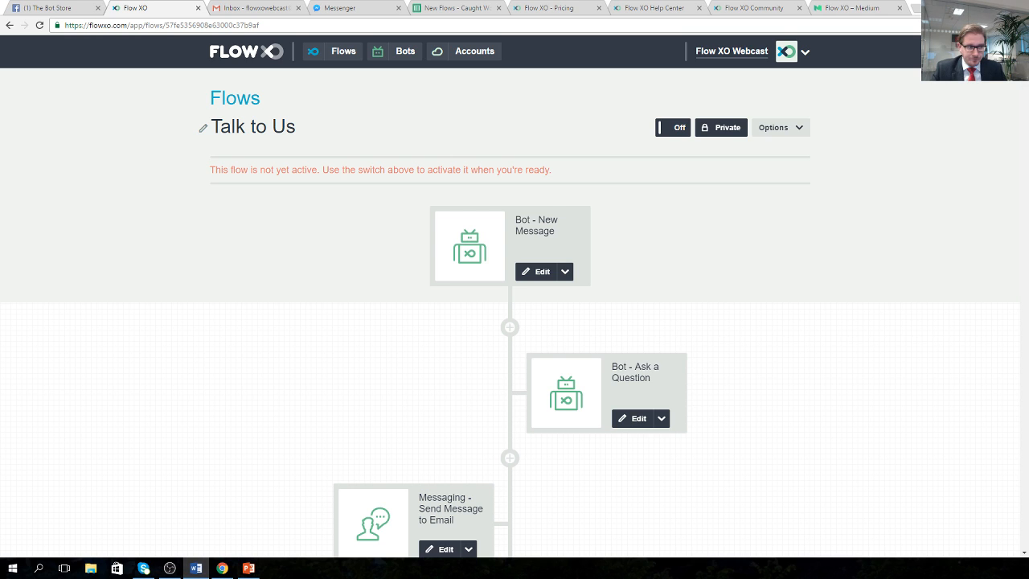
Step: Start another task at the end of the flow using the Bot service with the Send a Message action
scroll(597, 448, "down", 3)
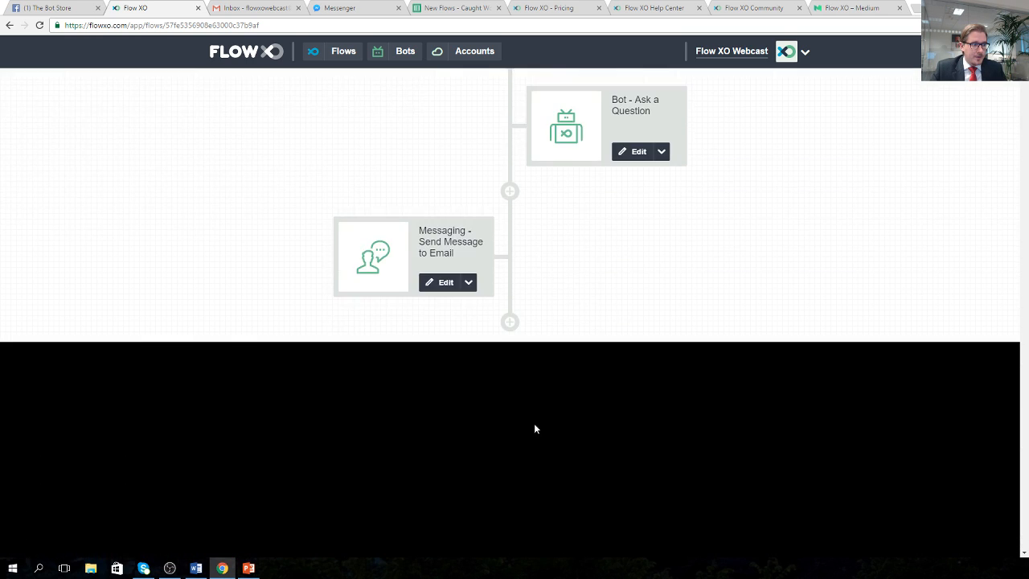
left_click(509, 322)
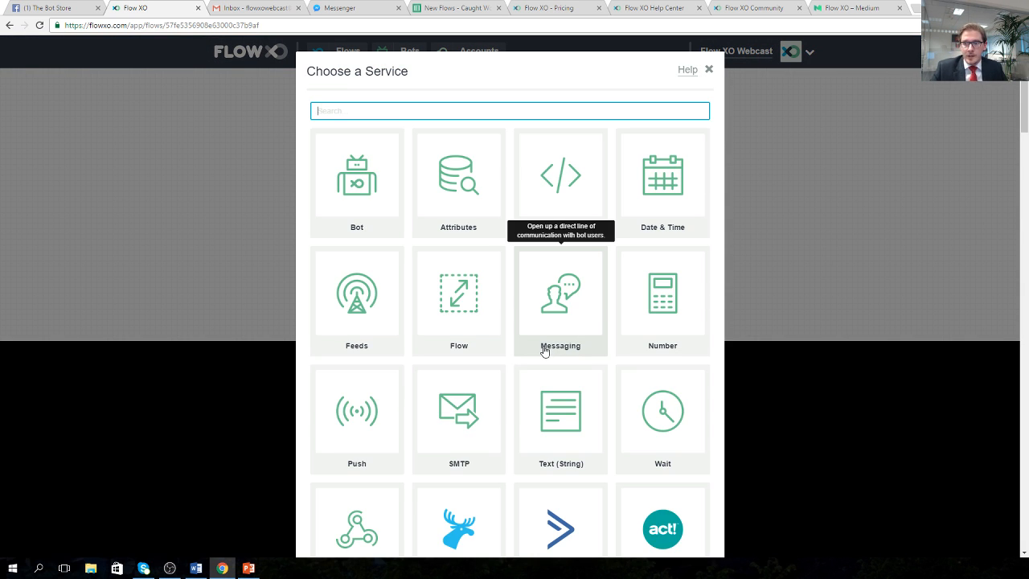
left_click(359, 186)
left_click(471, 123)
left_click(471, 152)
left_click(693, 231)
left_click(566, 225)
Step: Paste the confirmation beginning "Thanks, I've sent a message to a human agent." from the notes as the message and save the task without a filter
key("alt+Tab")
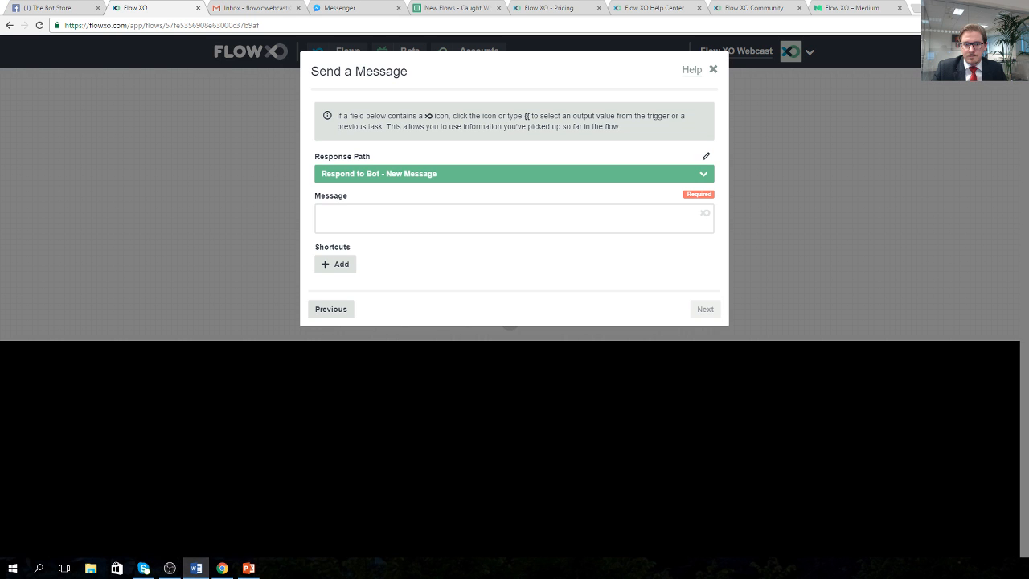
left_click(423, 218)
right_click(422, 218)
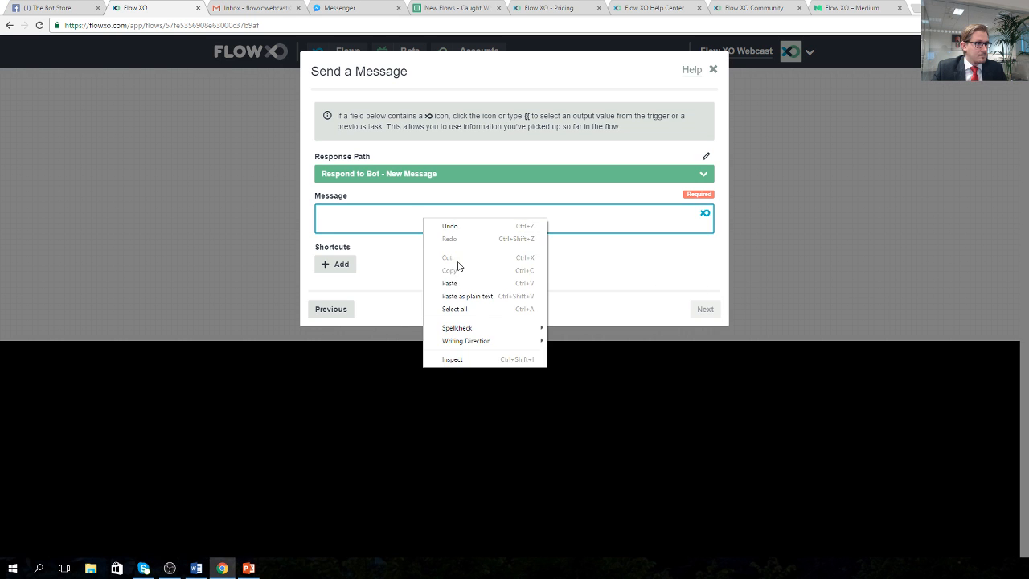
left_click(450, 283)
left_click(704, 310)
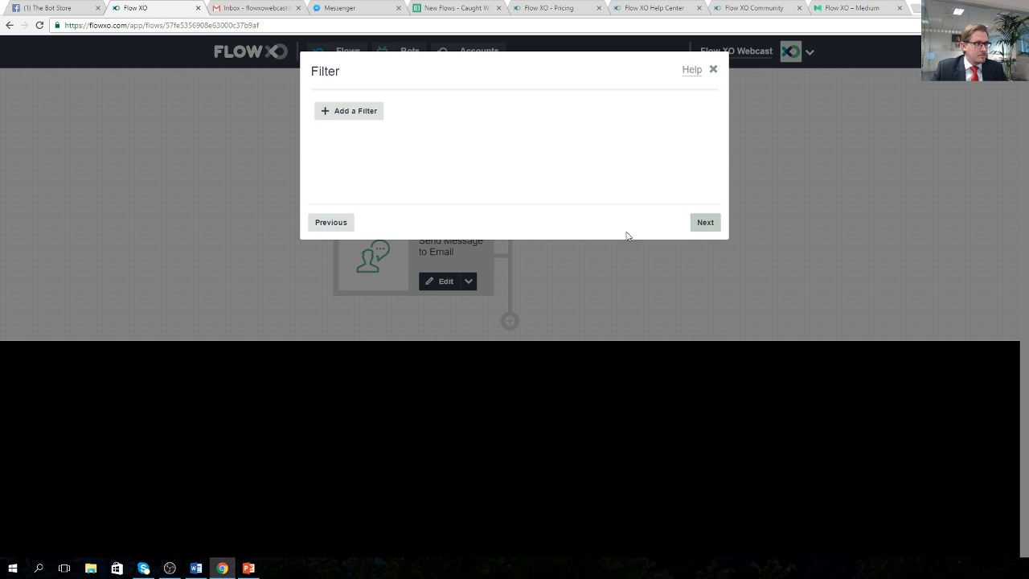
left_click(696, 227)
left_click(701, 224)
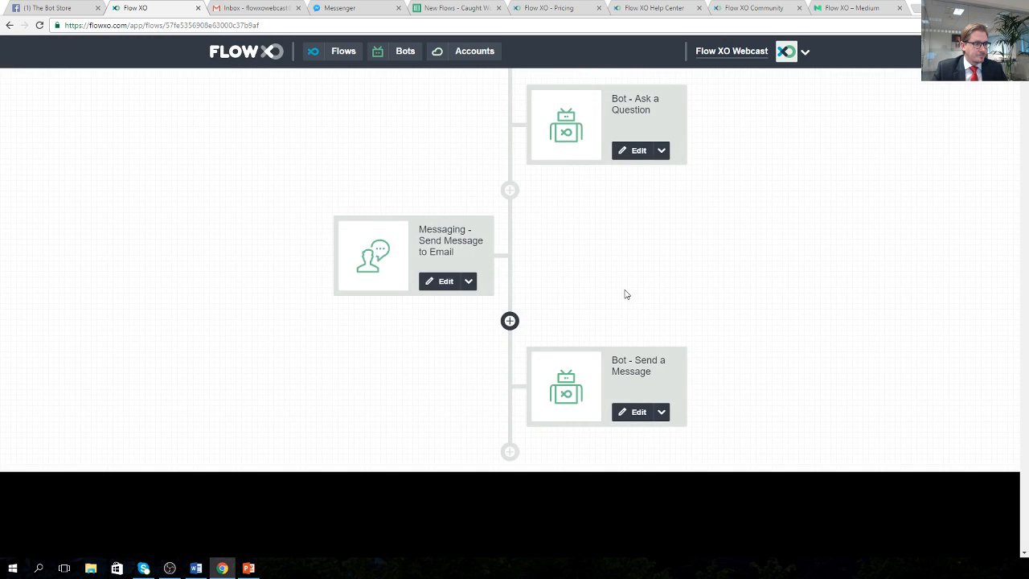
Step: Review the finished flow and check the Send a Message task's message text, keeping its settings
scroll(683, 326, "up", 2)
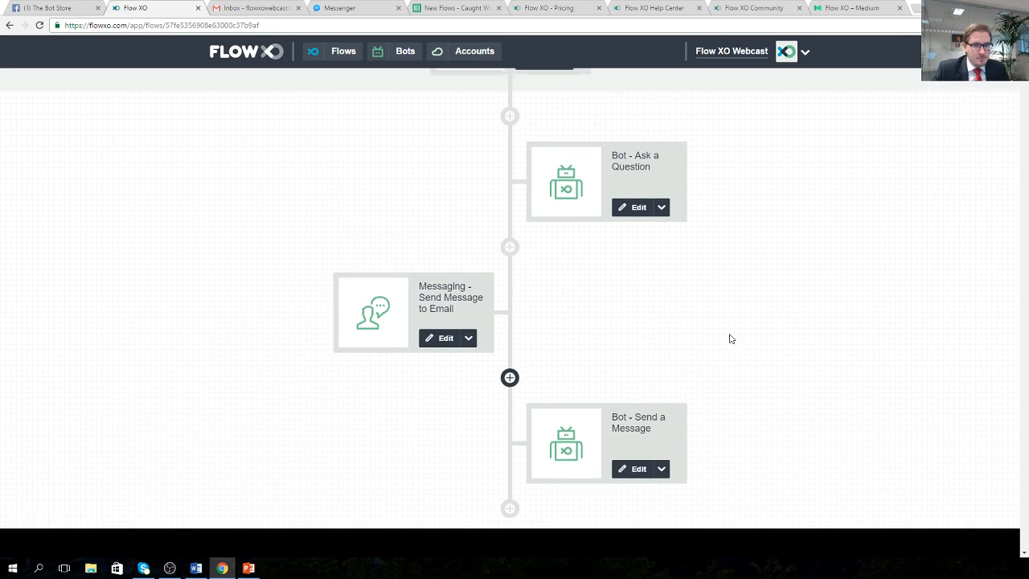
scroll(711, 333, "up", 2)
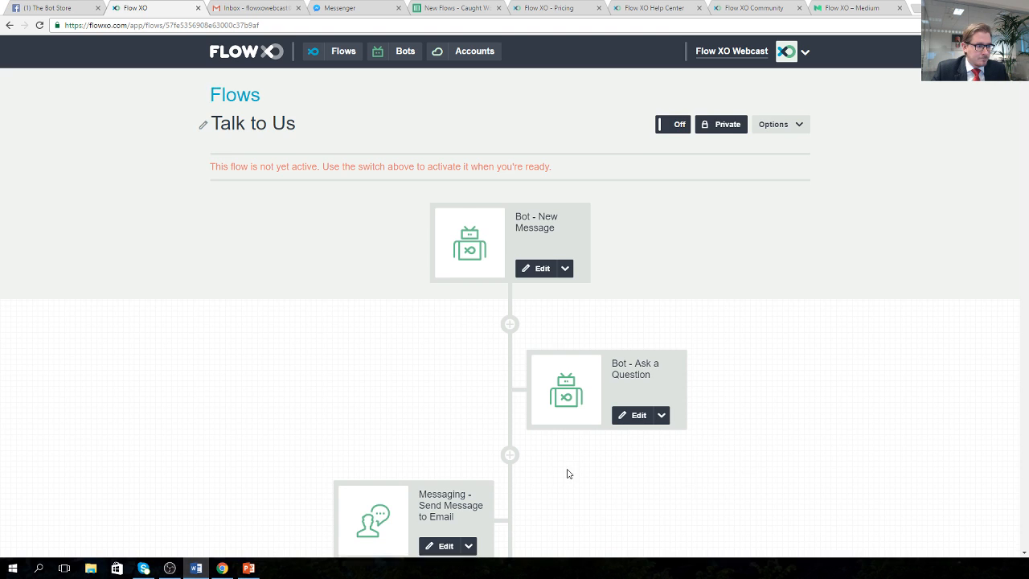
scroll(570, 472, "down", 3)
left_click(629, 466)
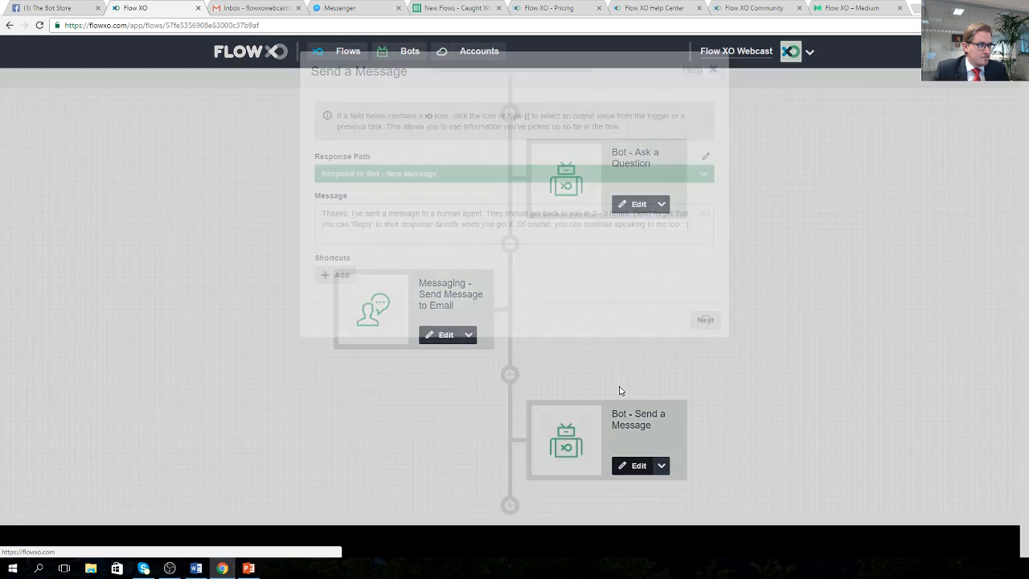
left_click(701, 320)
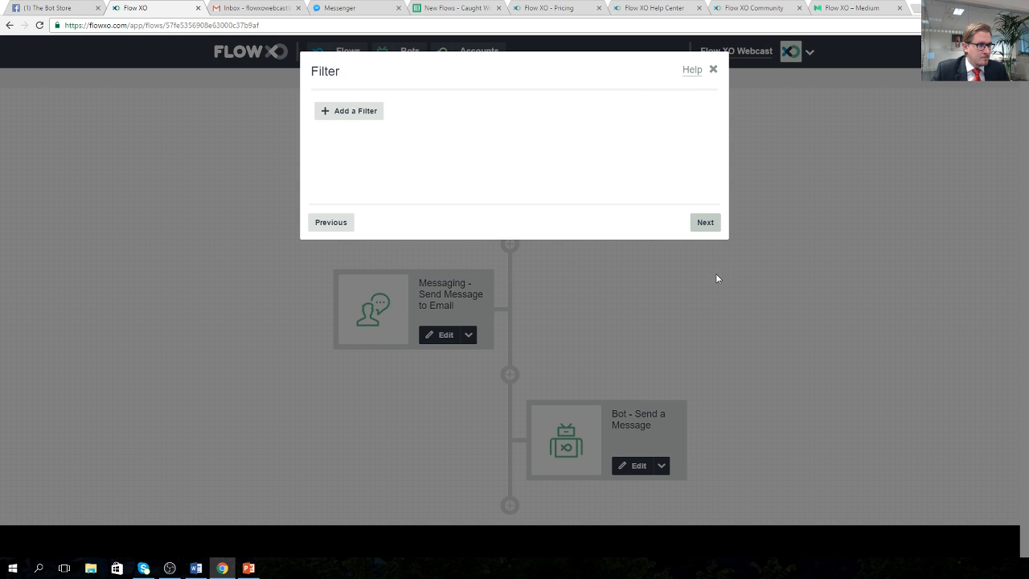
left_click(707, 224)
left_click(706, 224)
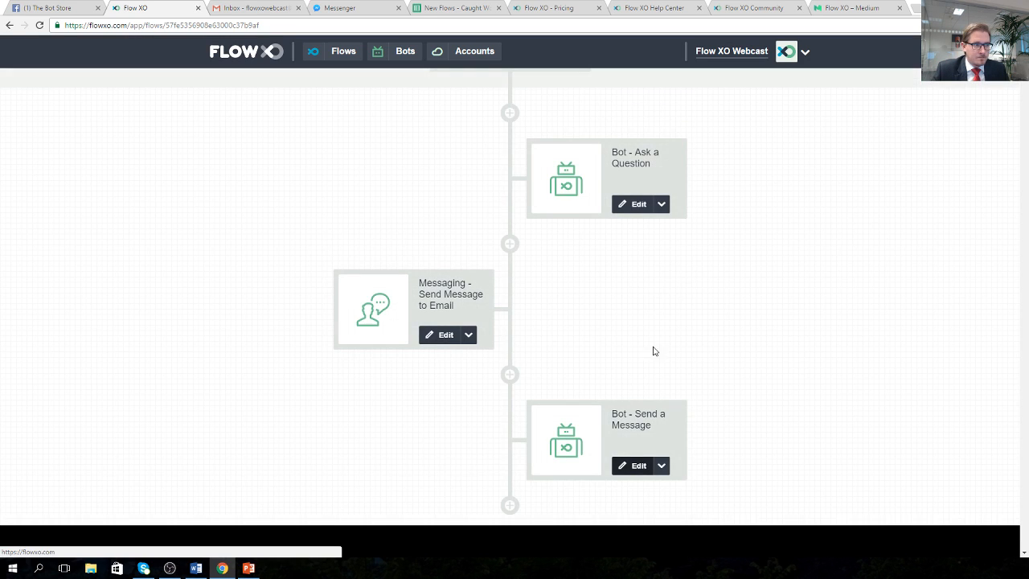
Step: Activate the Talk to Us flow
scroll(692, 351, "up", 3)
scroll(692, 357, "up", 1)
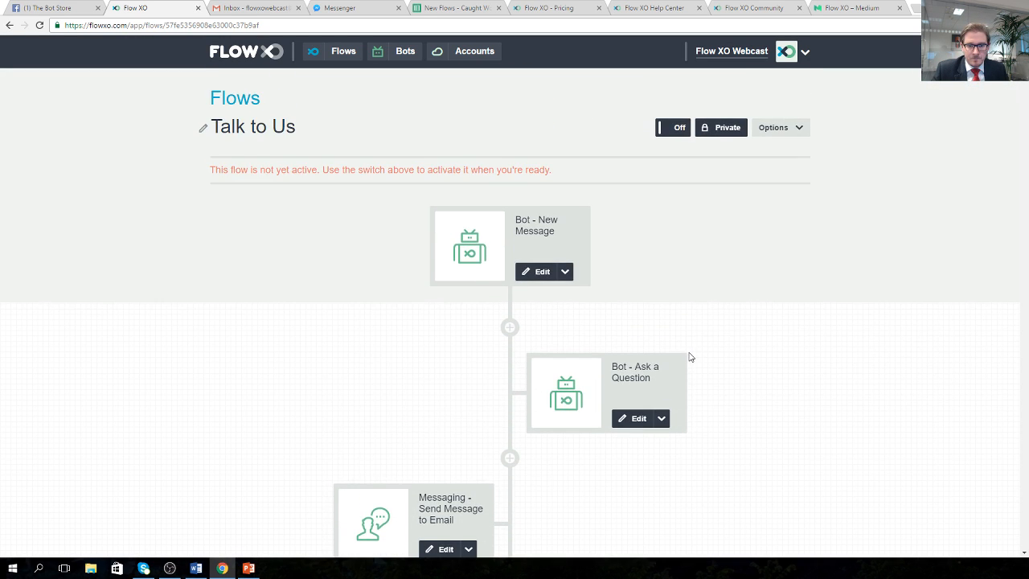
left_click(680, 130)
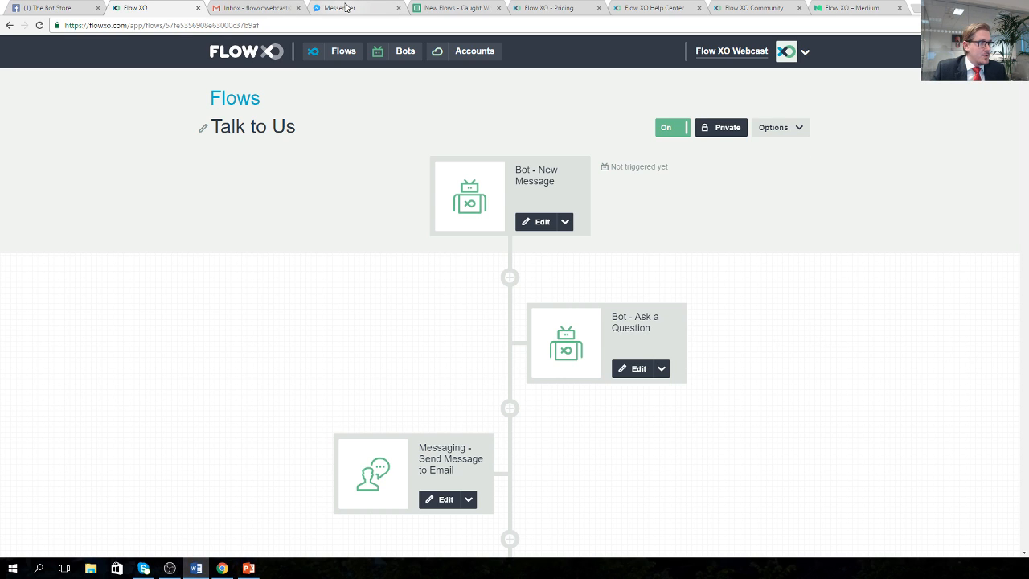
Step: Switch to Messenger and send "Talk" to The Bot Store to trigger the flow
left_click(346, 9)
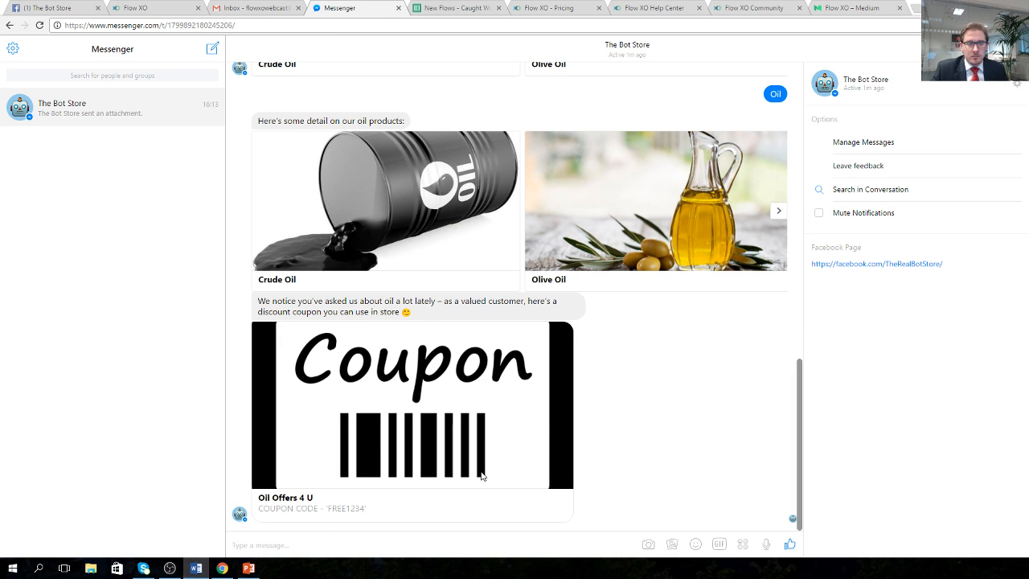
left_click(403, 544)
type("Ta")
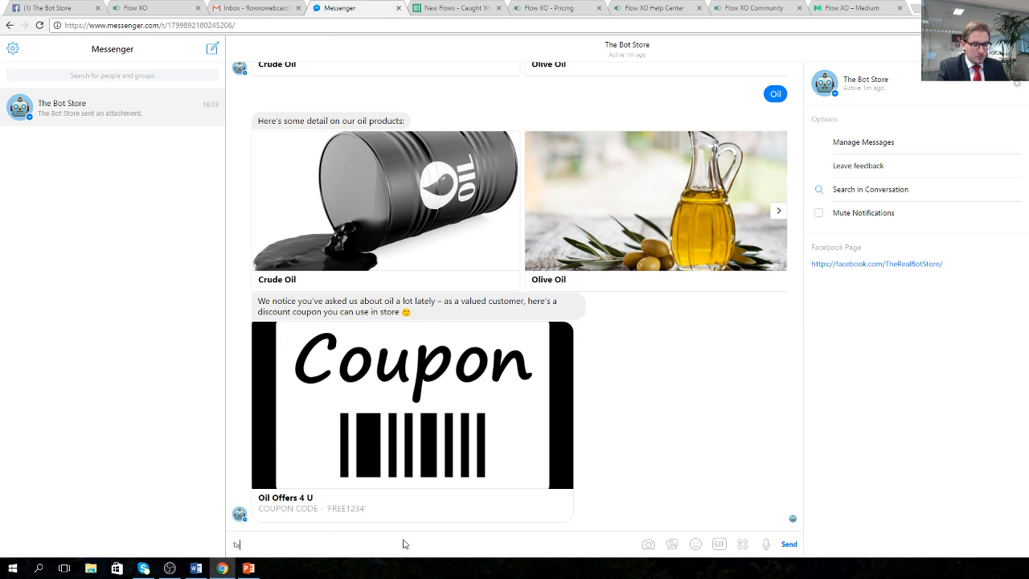
type("lk")
key("Return")
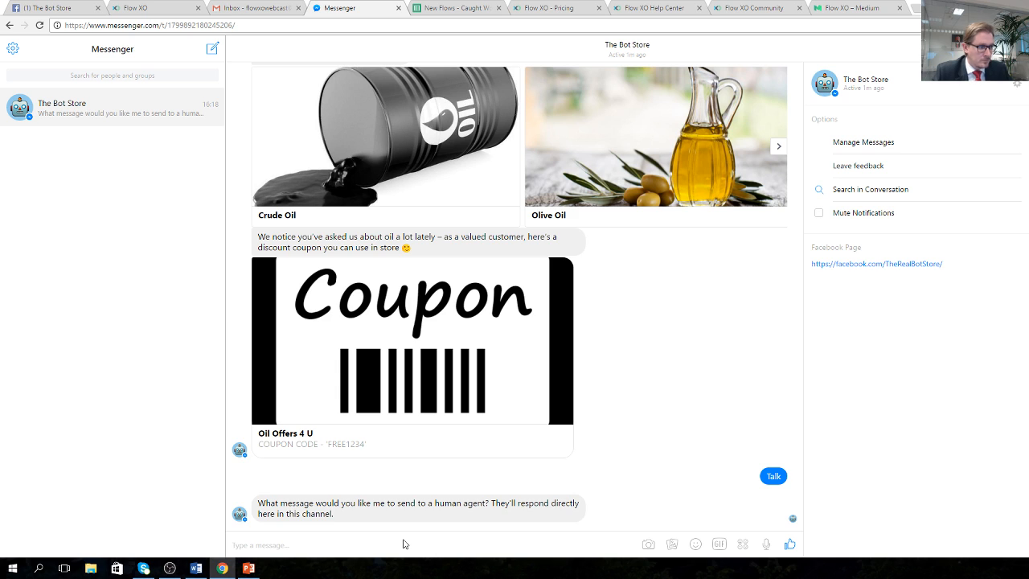
Step: Answer the bot's question with the message "I just need some additional help"
type("I")
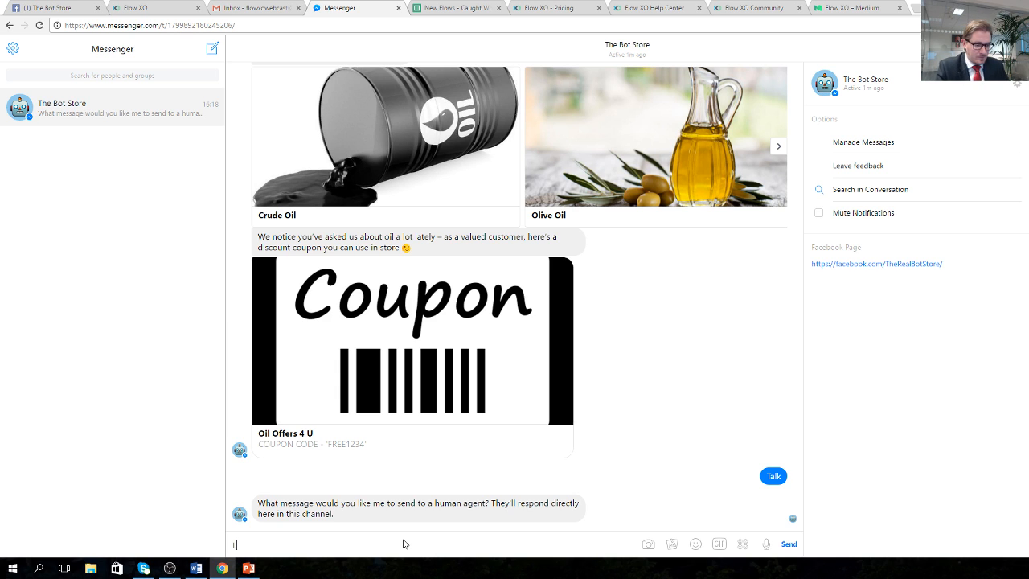
type(" just need some")
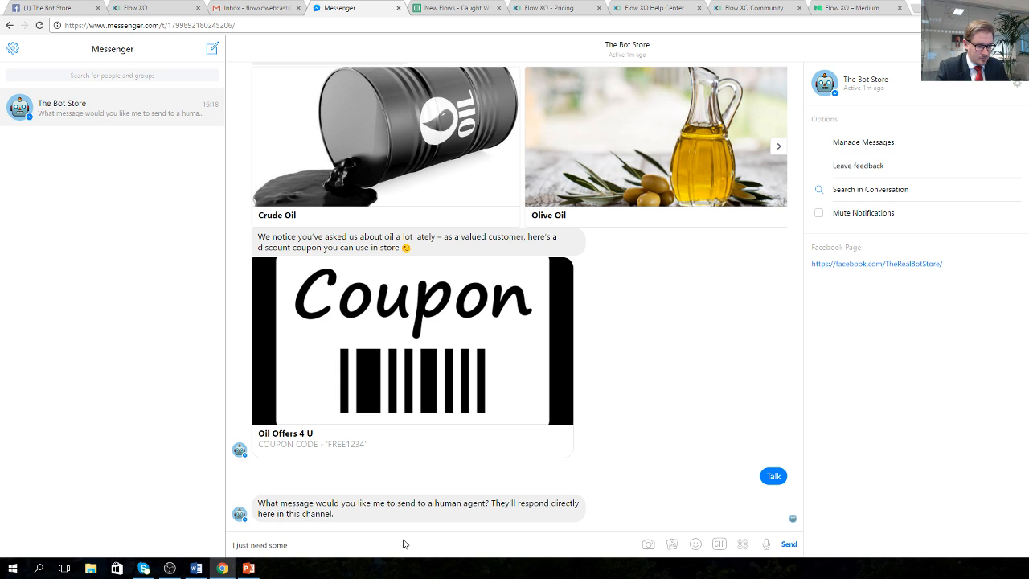
type(" additional hel")
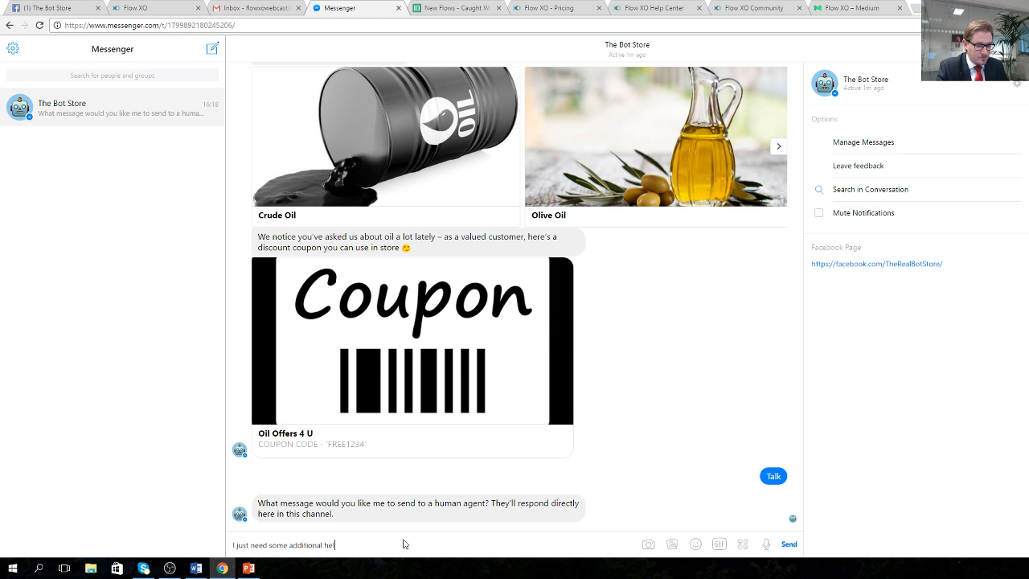
type("p")
key("Return")
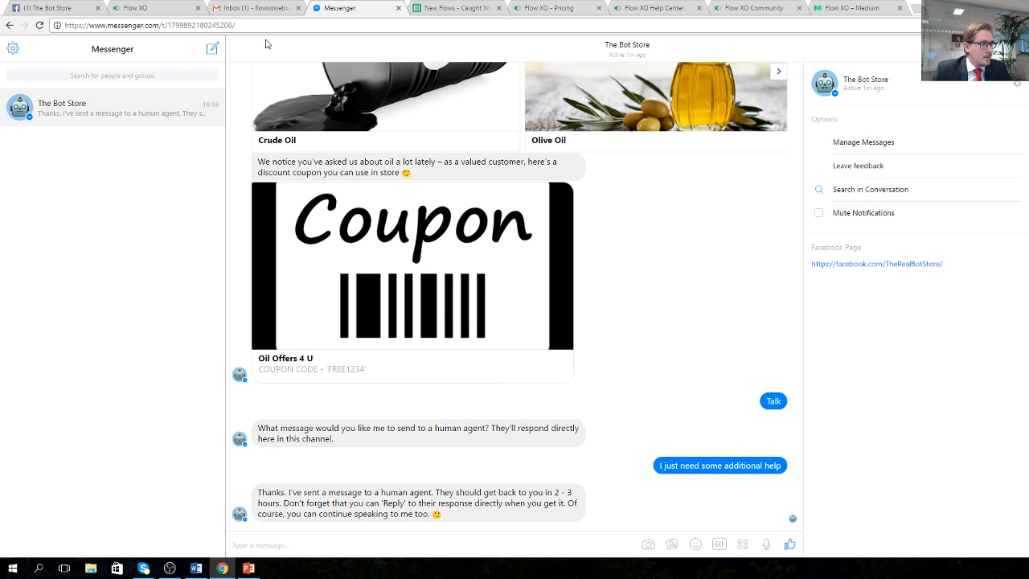
Step: Switch to Gmail, answer the forwarded customer email with "Sure, how can I help - this is a human!", and check its delivery in Messenger
left_click(253, 8)
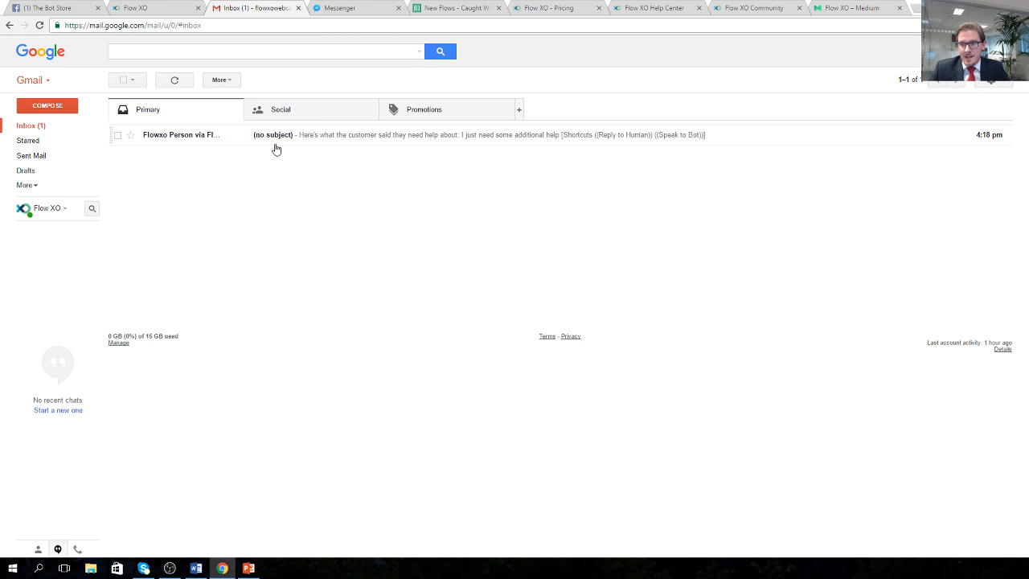
left_click(307, 139)
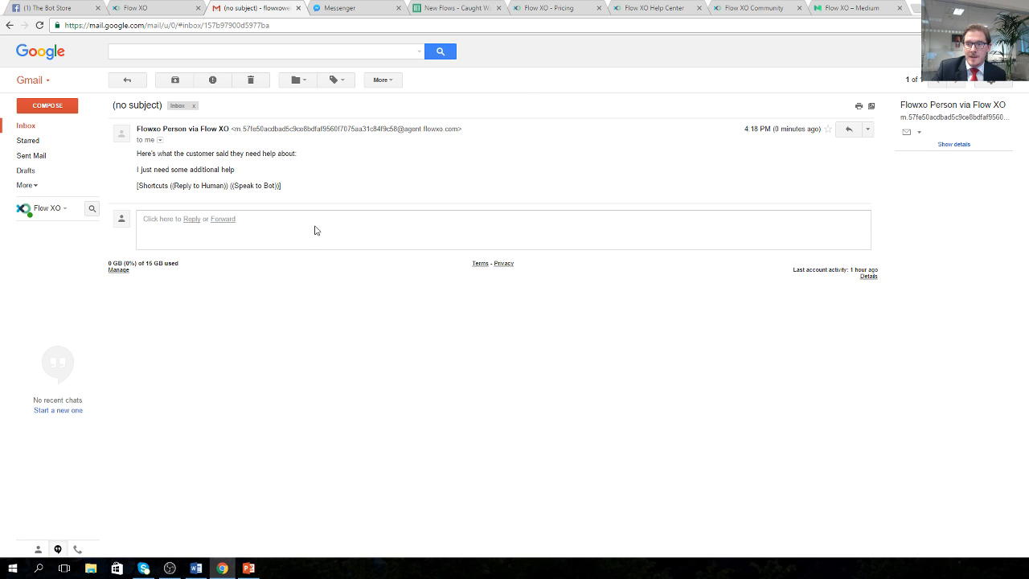
left_click(846, 131)
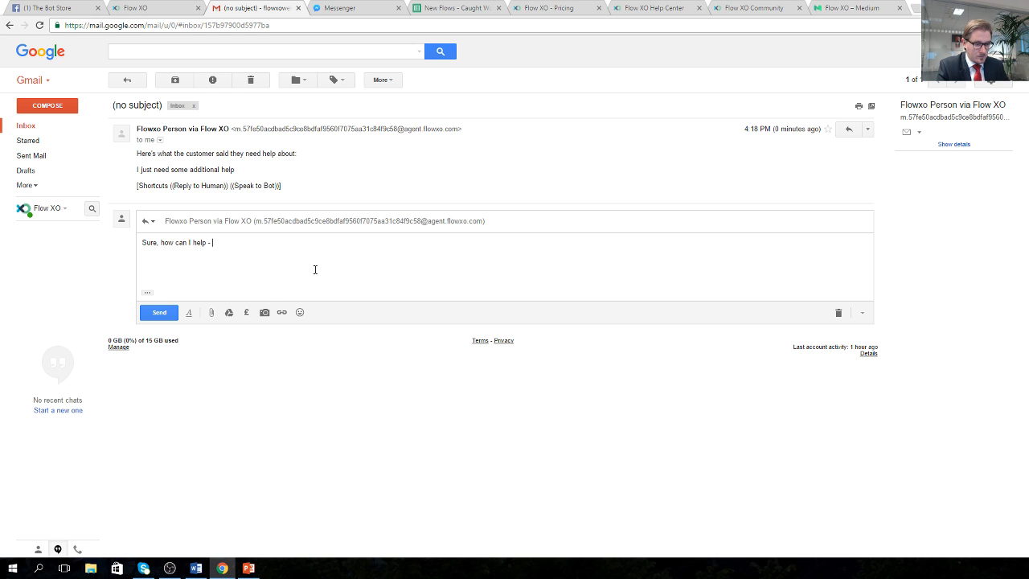
type("Sure, how can I help - this is a human!")
left_click(174, 311)
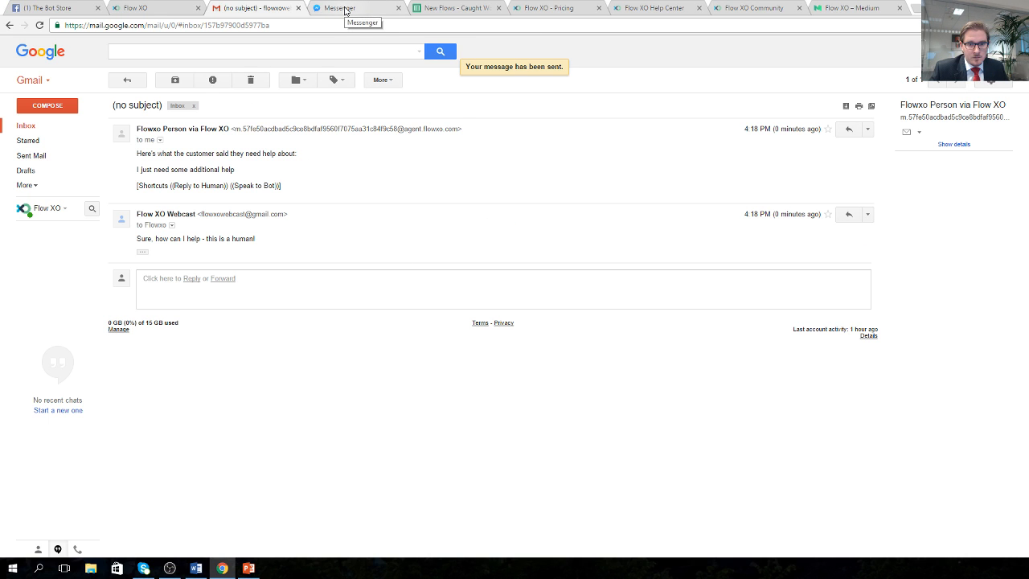
left_click(344, 10)
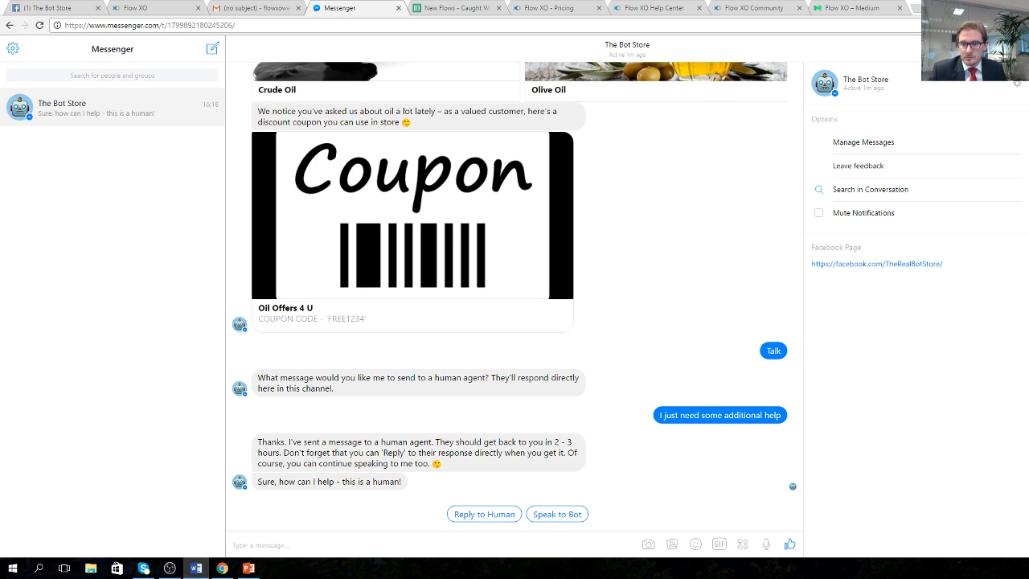
Step: Switch back to Flow XO and create a new flow named "Help"
left_click(149, 7)
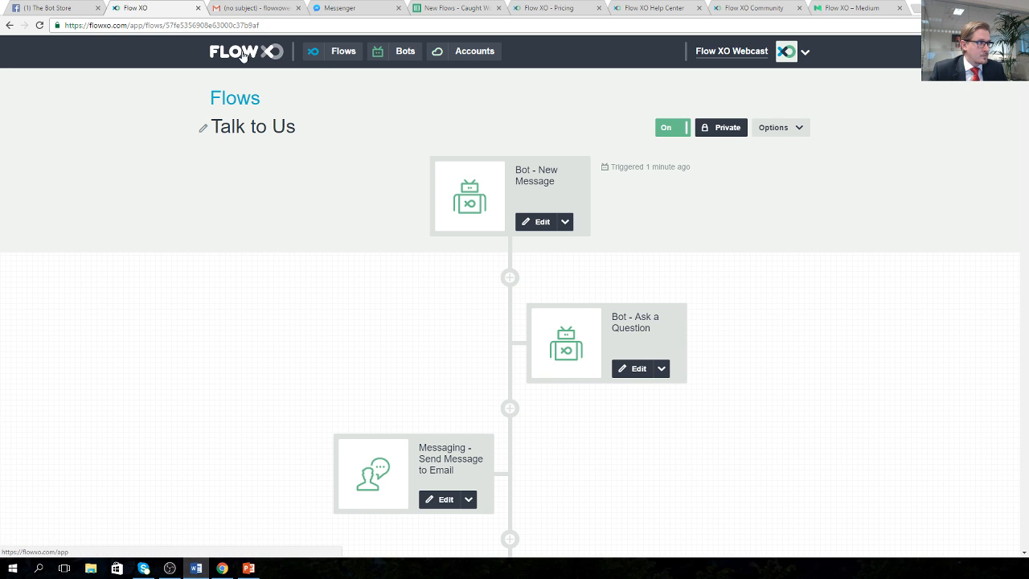
left_click(234, 97)
left_click(750, 106)
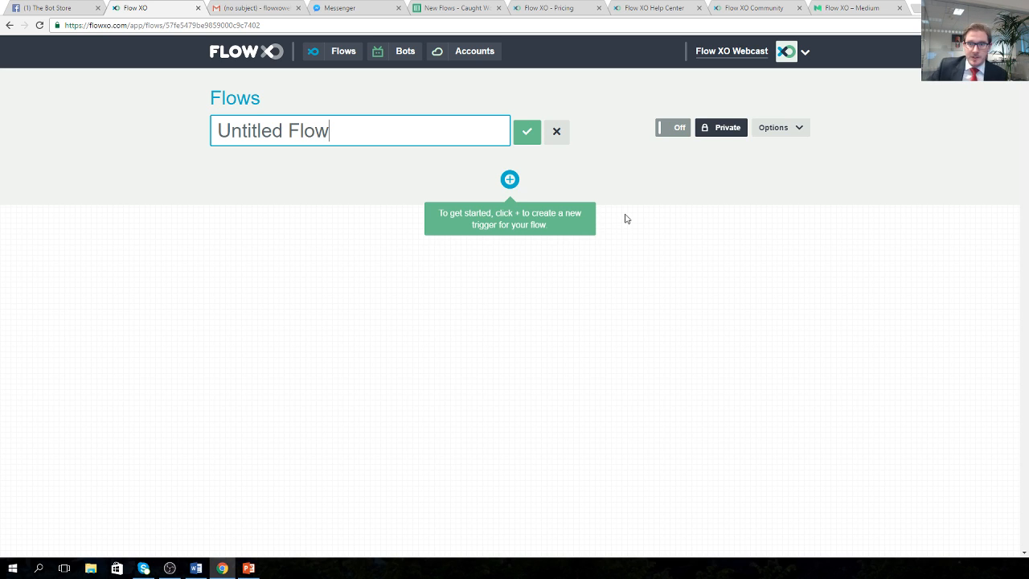
left_click_drag(349, 133, 224, 132)
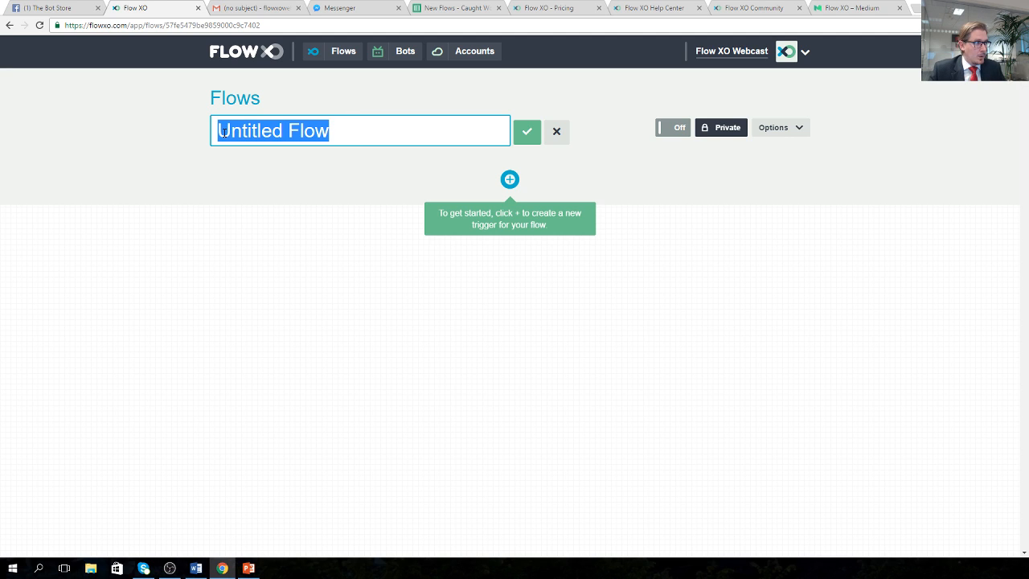
type("Help")
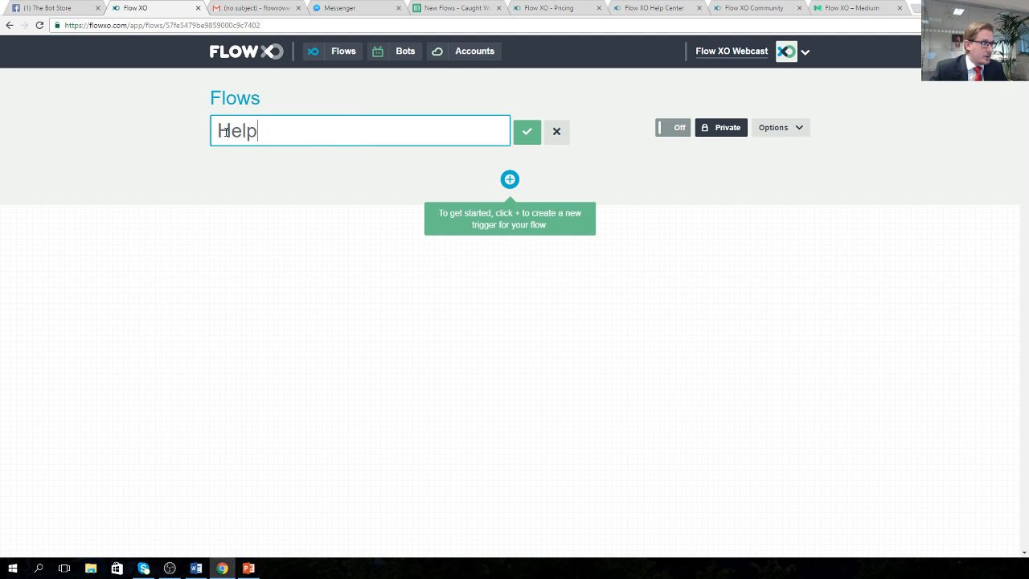
left_click(523, 134)
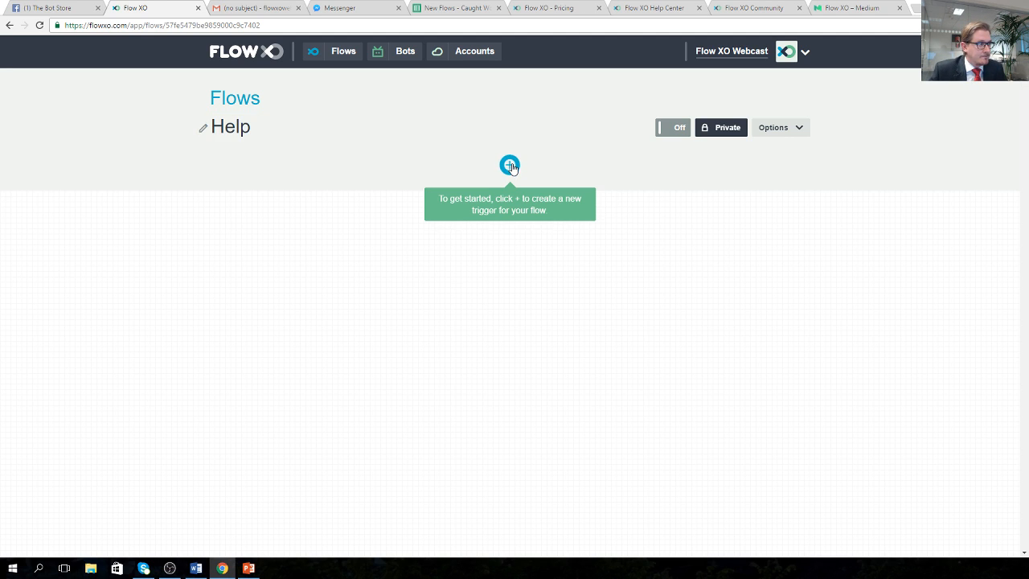
Step: Add a Bot New Message trigger to the Help flow that listens for "Help", and save it without a filter
left_click(444, 221)
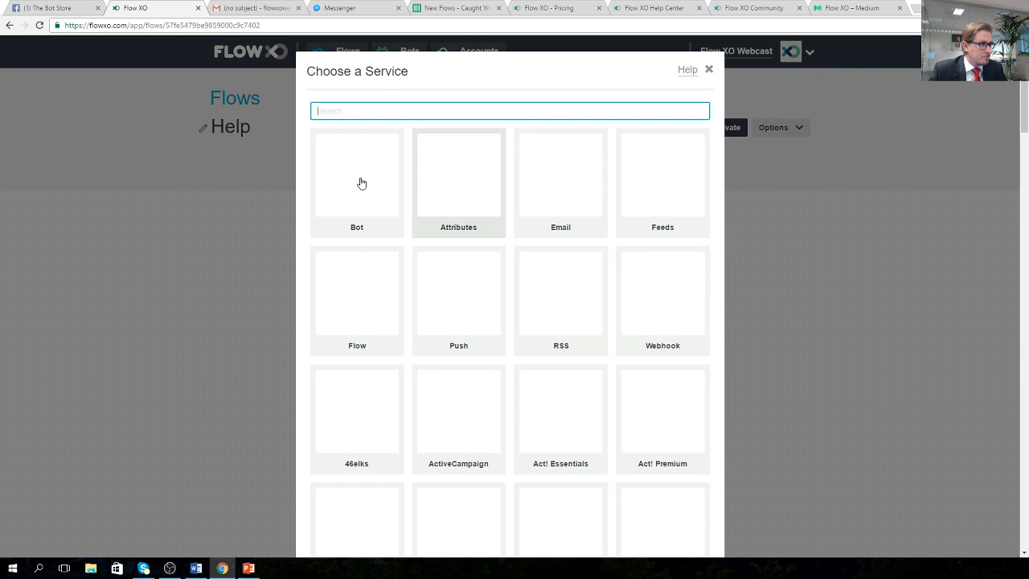
left_click(362, 181)
left_click(482, 123)
left_click(563, 152)
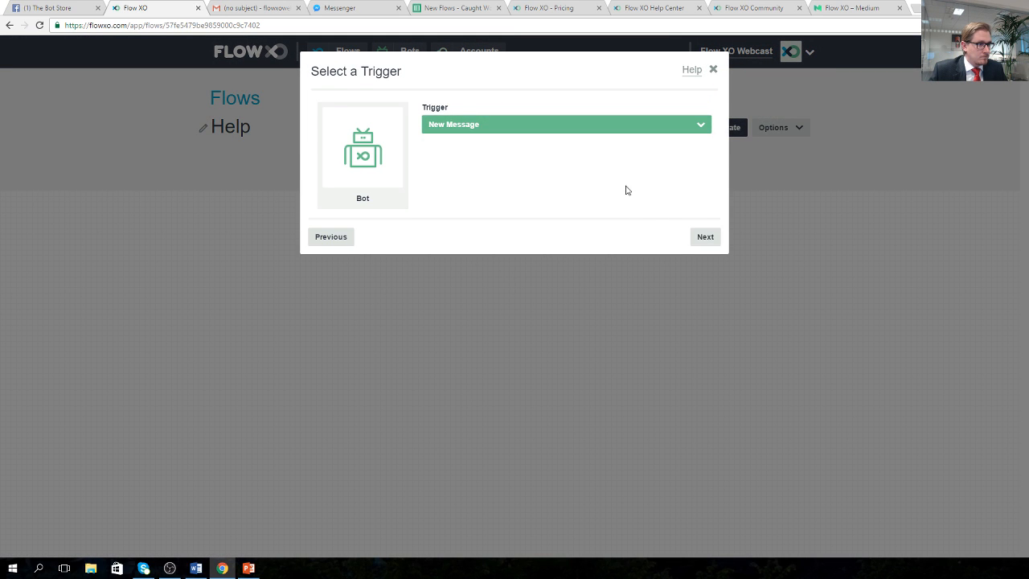
left_click(699, 236)
left_click(394, 242)
type("Help")
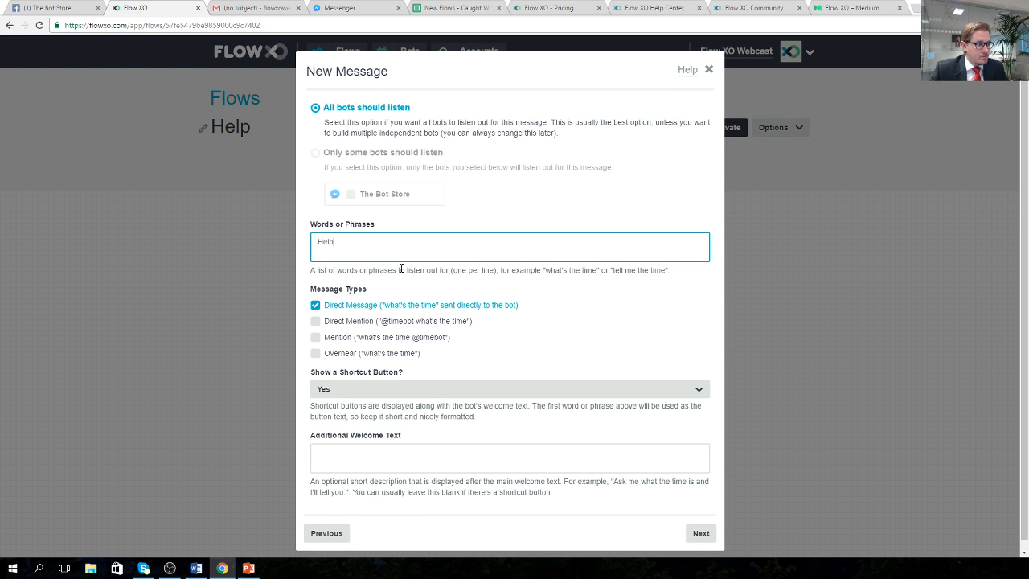
scroll(450, 329, "down", 1)
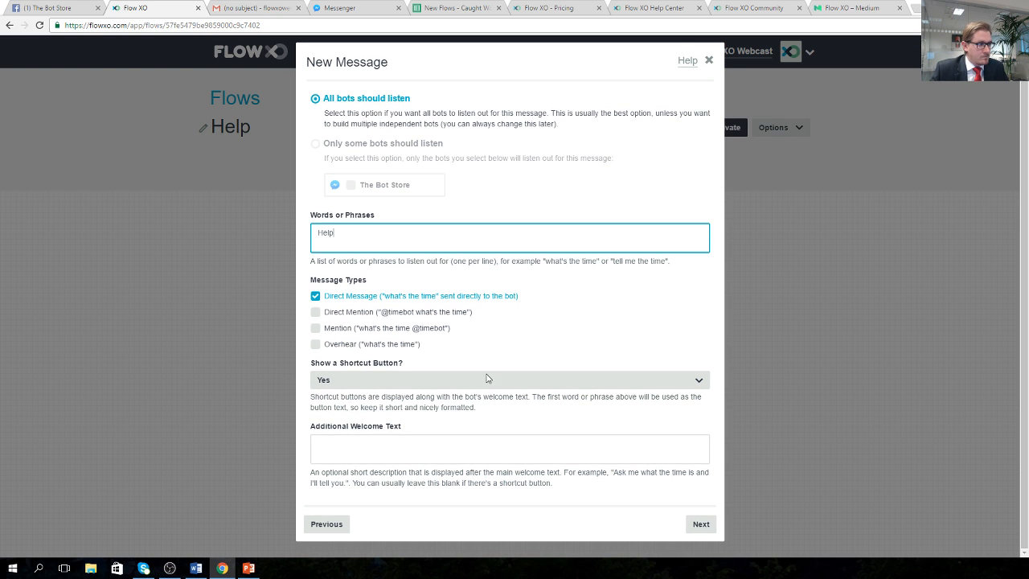
left_click(697, 525)
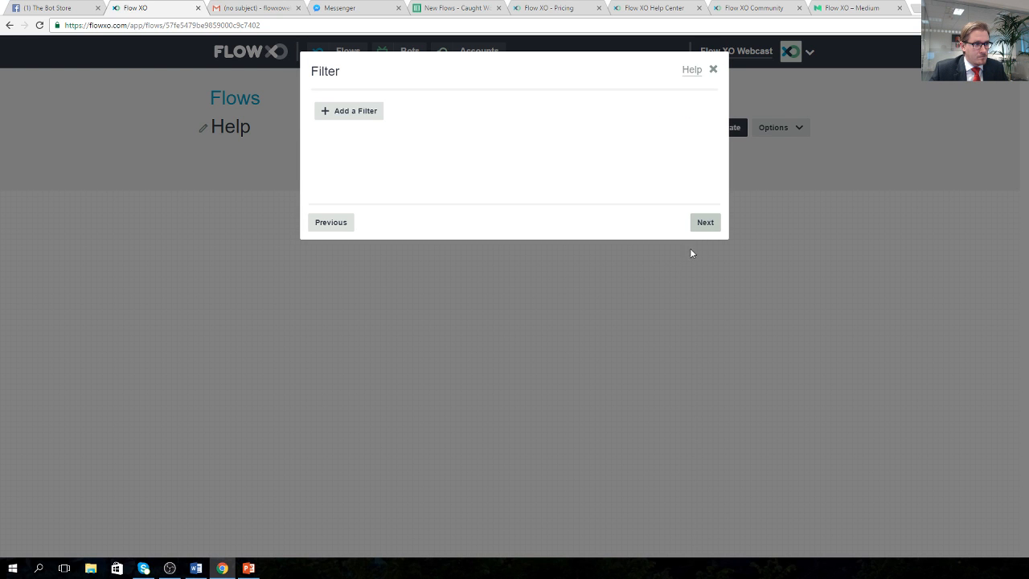
left_click(703, 222)
left_click(705, 225)
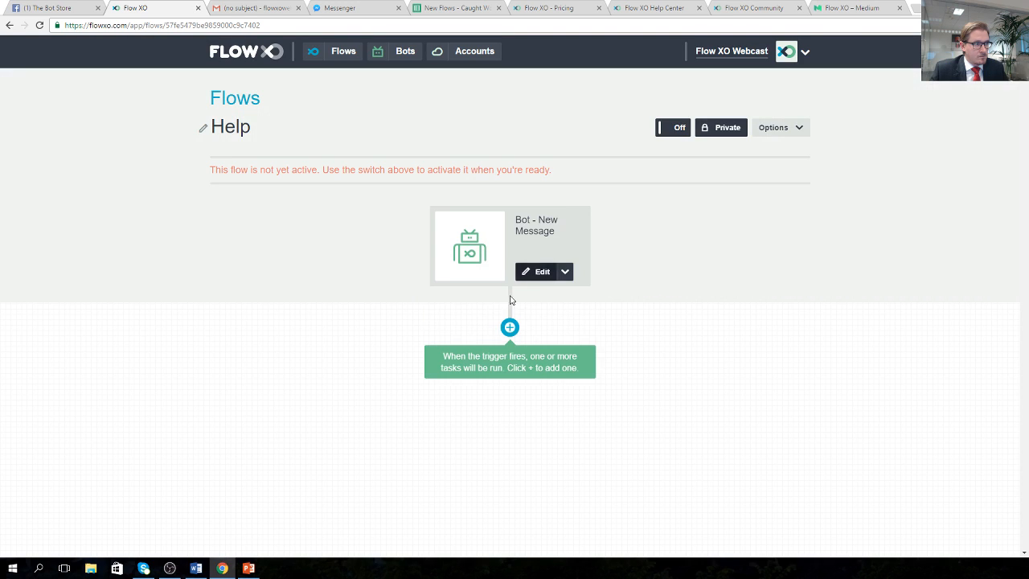
Step: Add a Bot Send a Message task with the message "Here are some specific things you can ask me about:" pasted from the notes
key("alt+Tab")
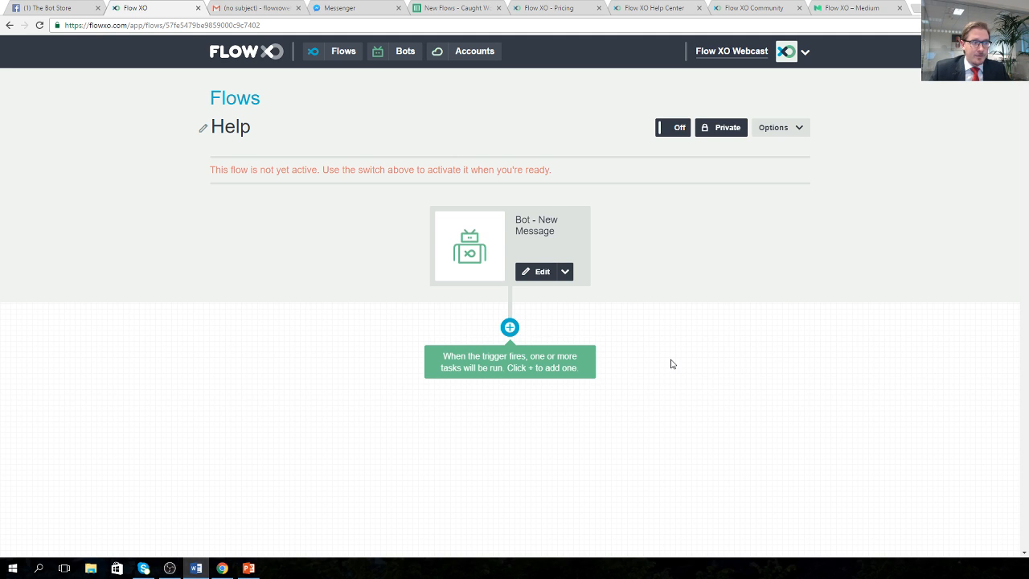
left_click(510, 330)
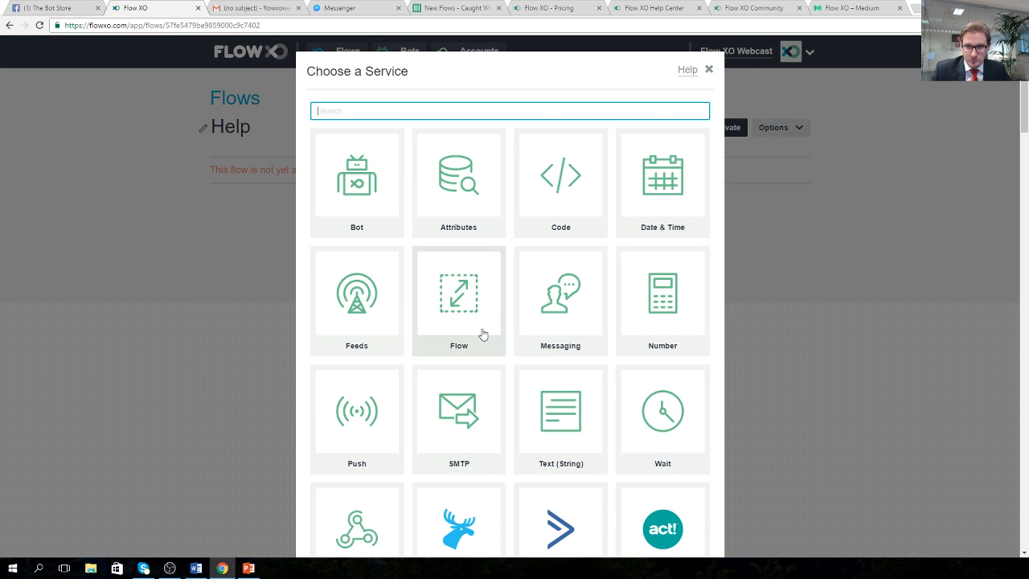
left_click(365, 193)
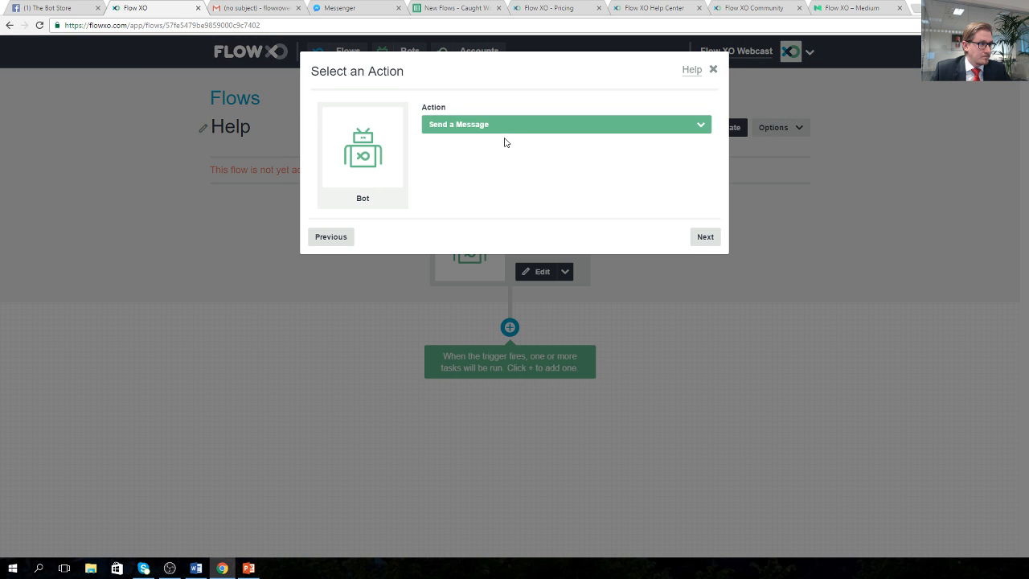
left_click(701, 236)
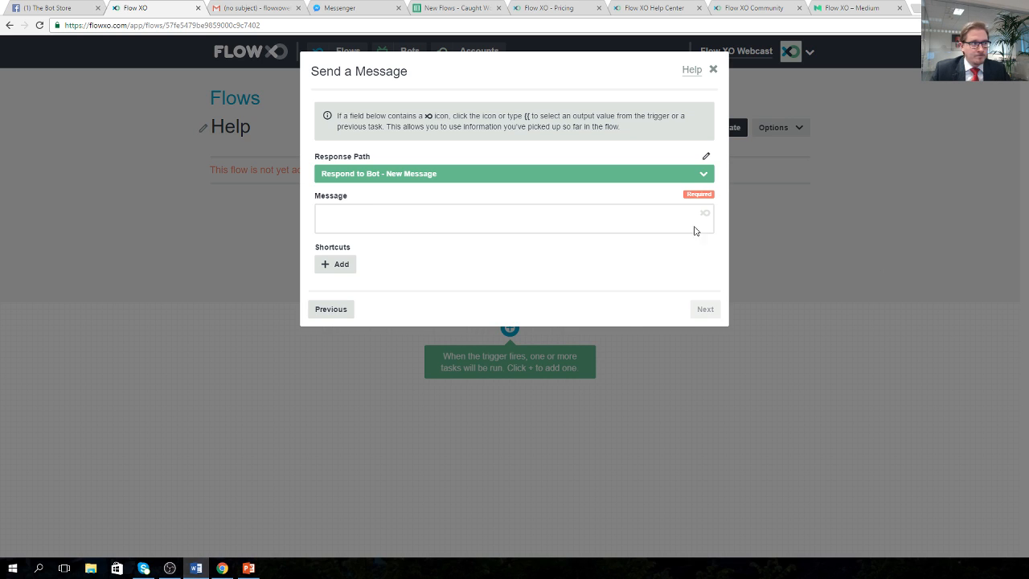
right_click(375, 216)
left_click(409, 284)
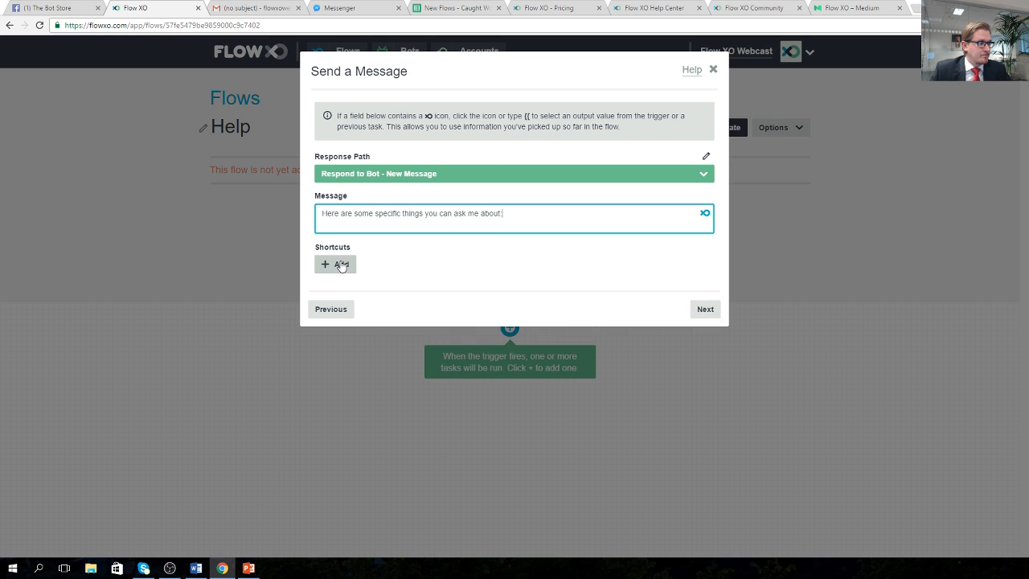
Step: Add two shortcuts to the message, "How To Find Us" and "Oil", pasted from the notes
left_click(335, 264)
left_click(336, 287)
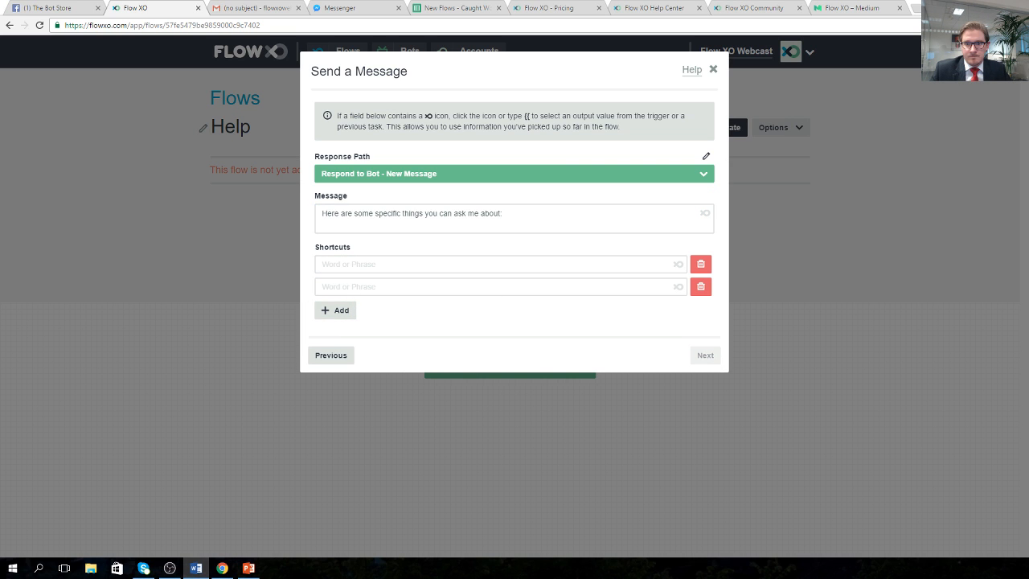
right_click(352, 264)
left_click(390, 325)
left_click(384, 286)
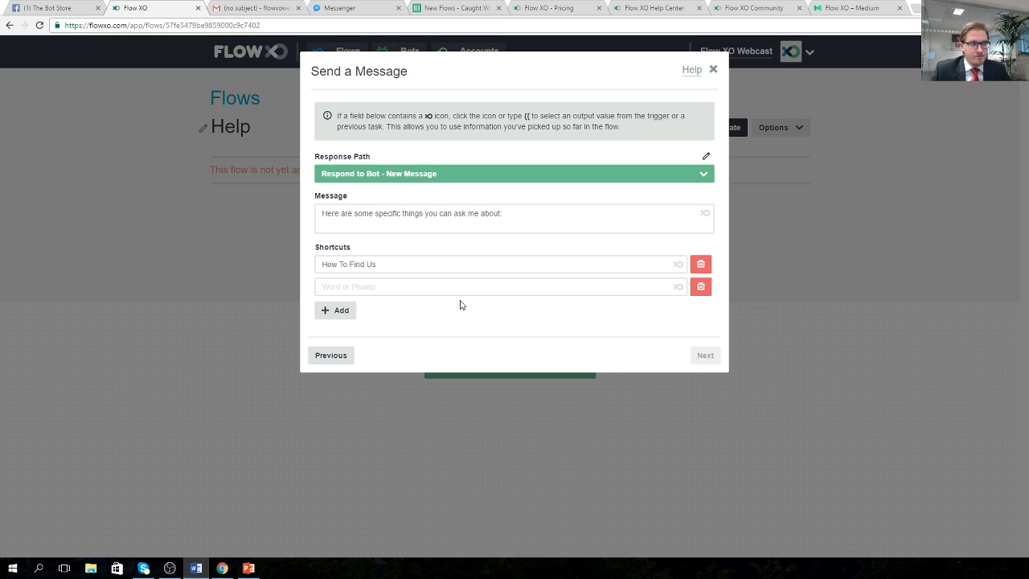
right_click(356, 287)
left_click(397, 351)
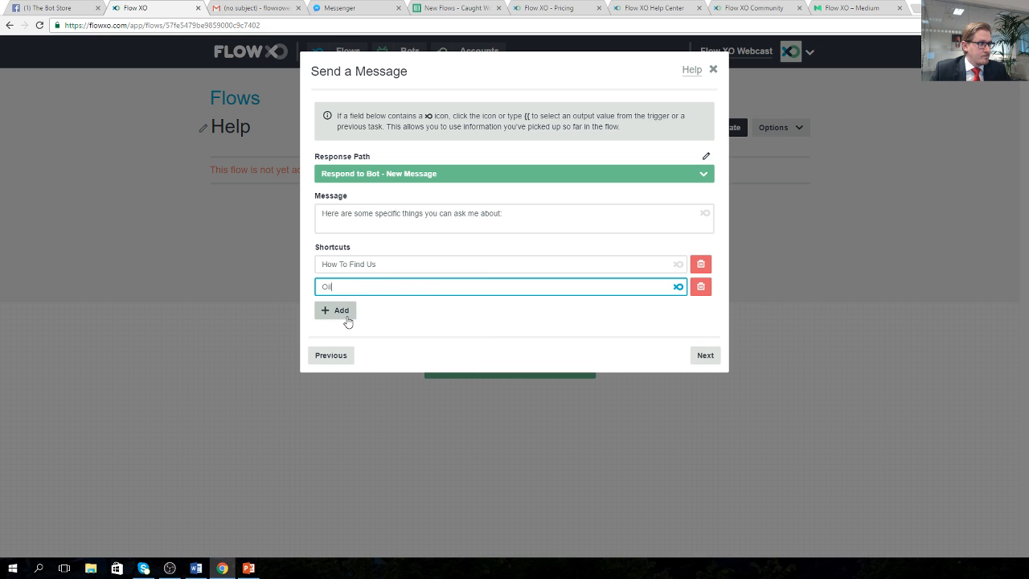
Step: Add a third shortcut, "Talk To Us", and save the Send a Message task without a filter
left_click(336, 311)
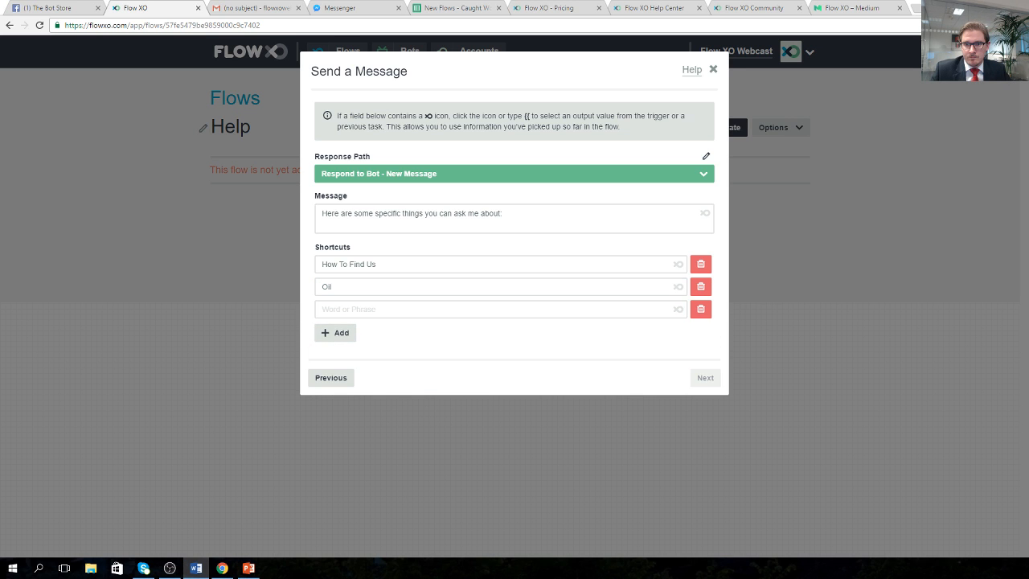
right_click(356, 309)
left_click(391, 372)
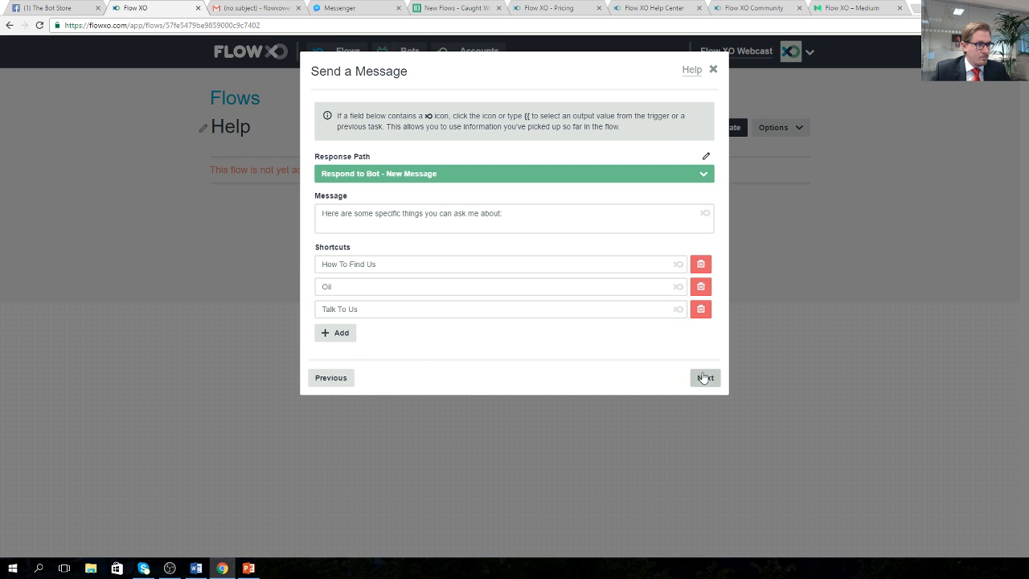
left_click(705, 377)
left_click(706, 222)
left_click(705, 223)
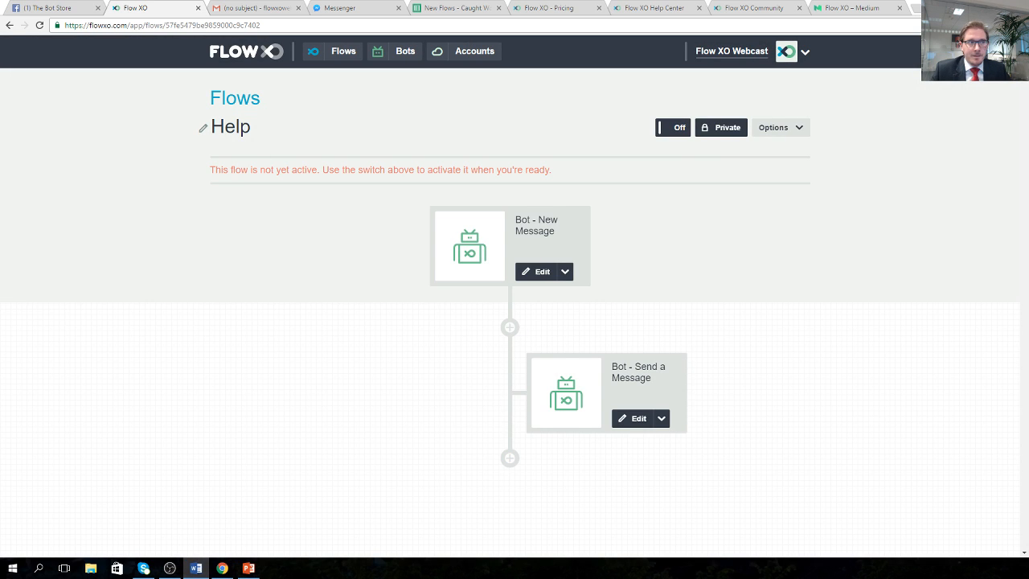
Step: Activate the Help flow and test it by sending "Help" to The Bot Store in Messenger, returning to Flow XO
left_click(680, 129)
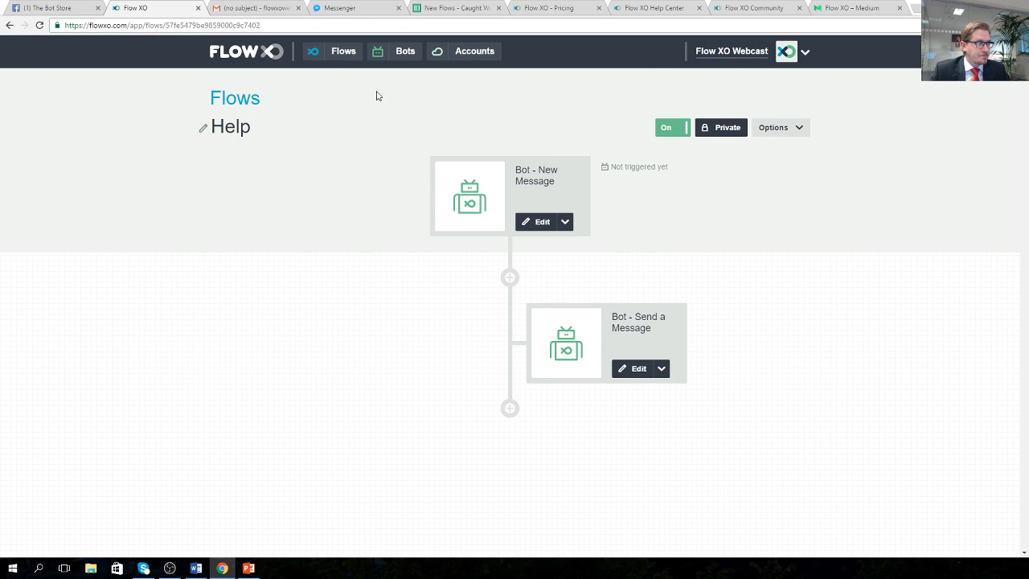
left_click(348, 10)
left_click(336, 538)
type("Help")
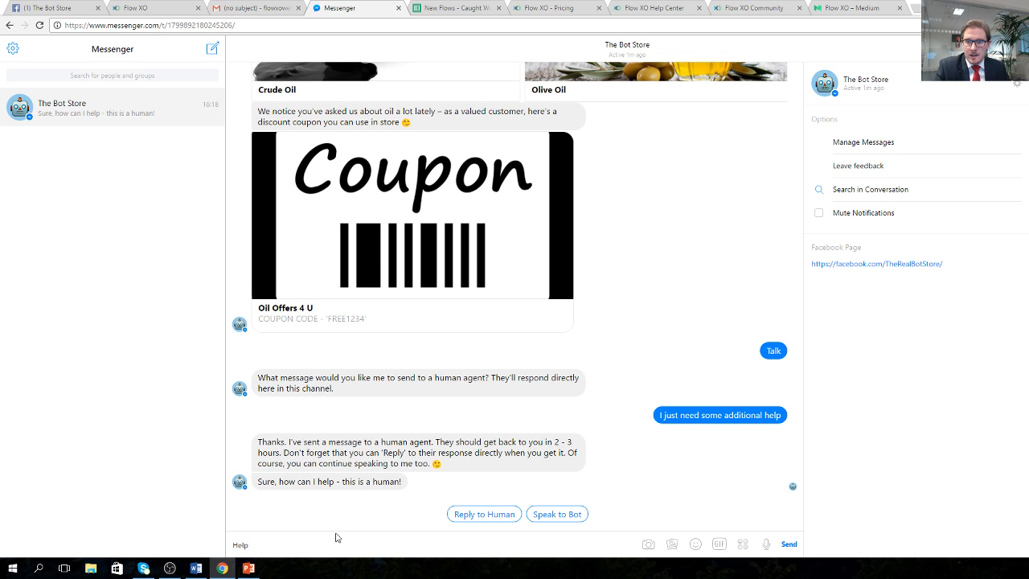
key("Return")
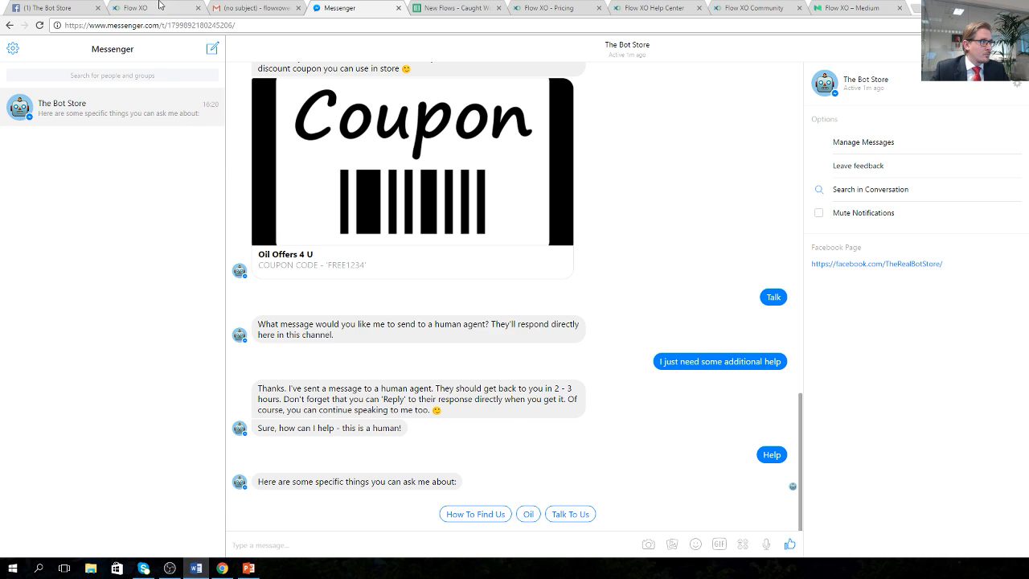
left_click(128, 10)
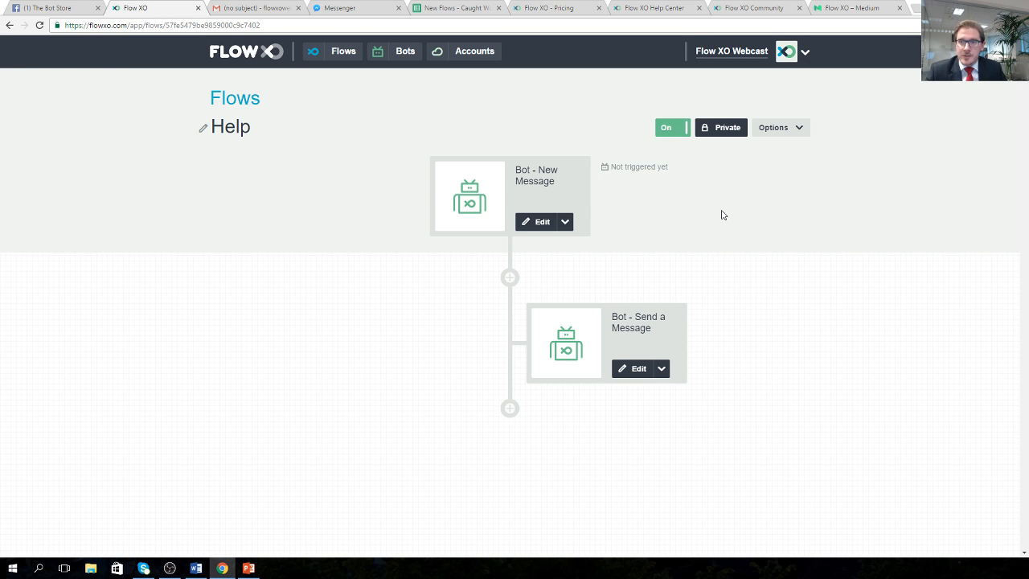
Step: Create a new flow from the flows list and enter "Catch all" as its name
left_click(257, 57)
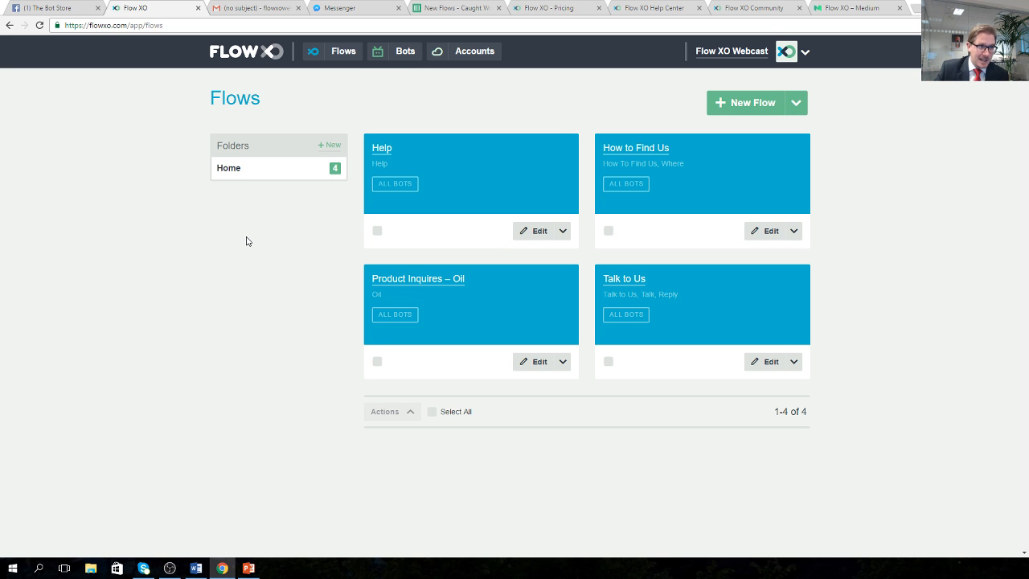
left_click(732, 106)
left_click_drag(388, 136, 220, 130)
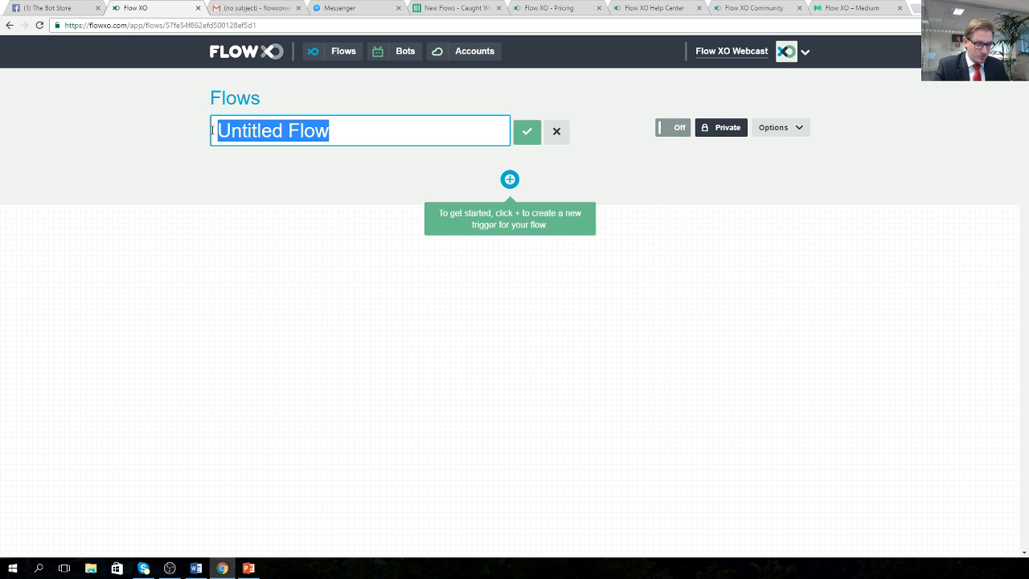
type("Caxcth al")
key("BackSpace")
key("BackSpace")
key("BackSpace")
key("BackSpace")
key("BackSpace")
key("BackSpace")
key("BackSpace")
type("tch all")
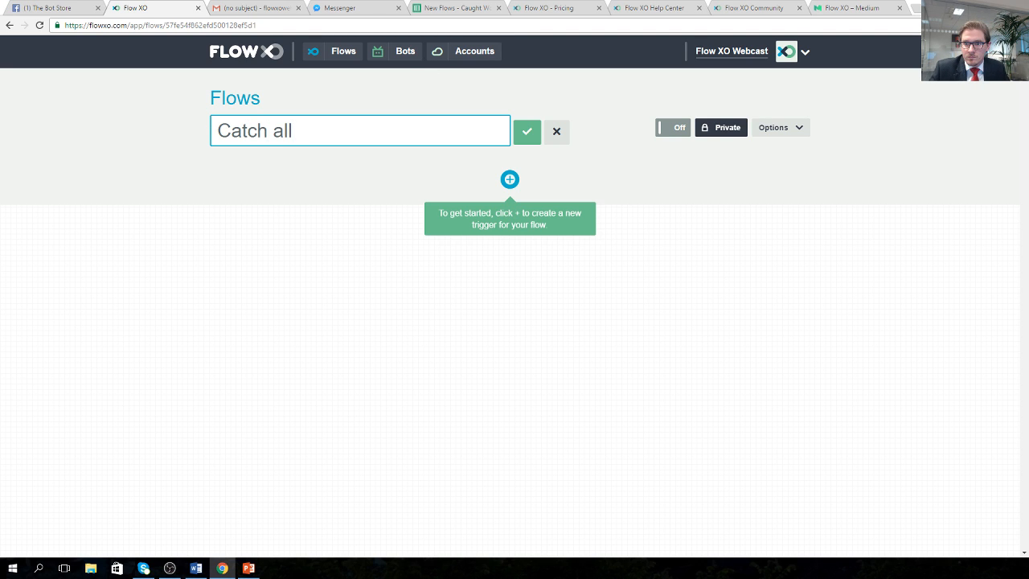
left_click(540, 268)
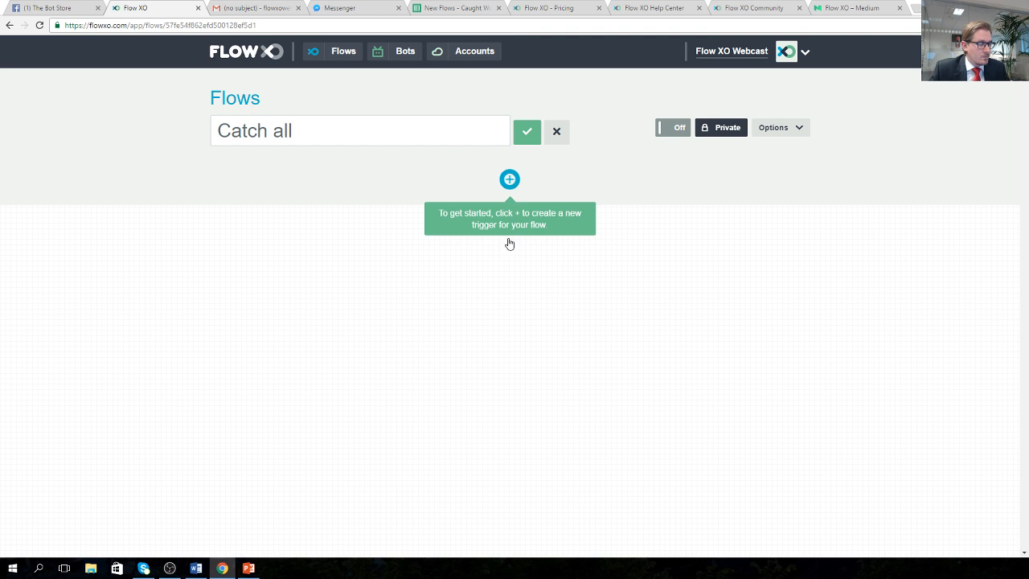
Step: Add a Bot Catch-all trigger that all bots listen to, without a filter, and confirm the flow's name
left_click(510, 179)
left_click(356, 187)
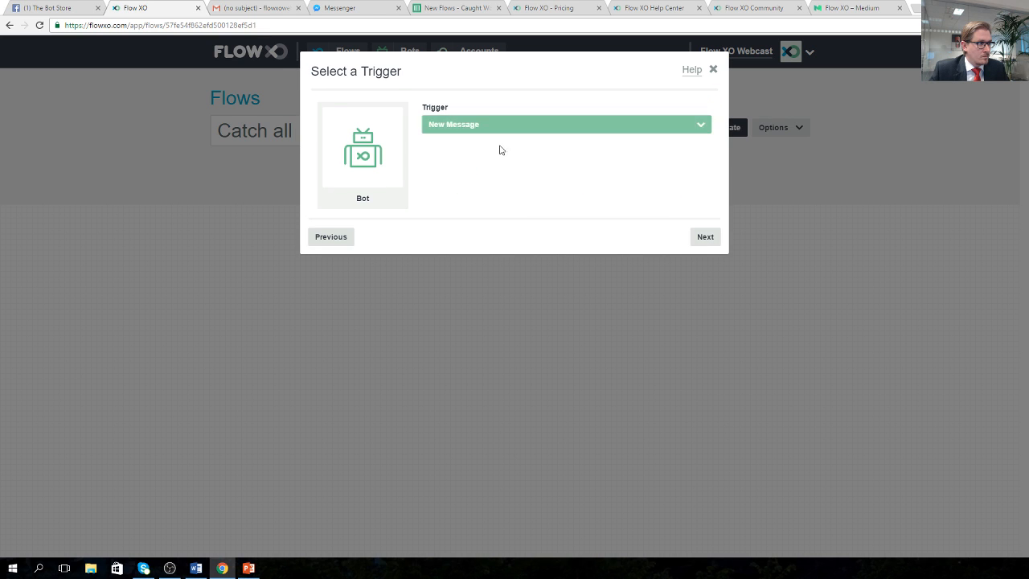
left_click(511, 125)
left_click(473, 186)
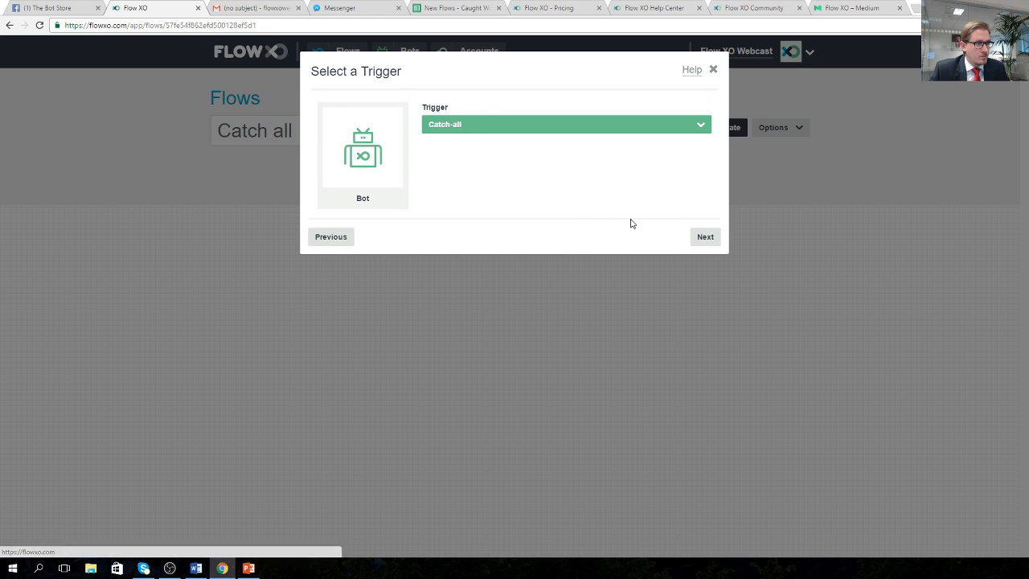
left_click(705, 238)
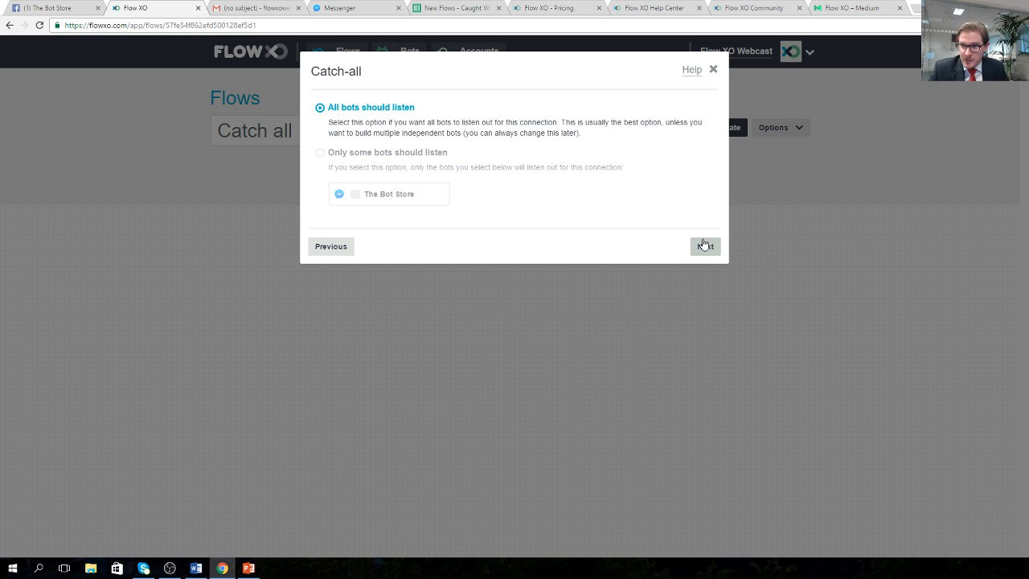
left_click(703, 244)
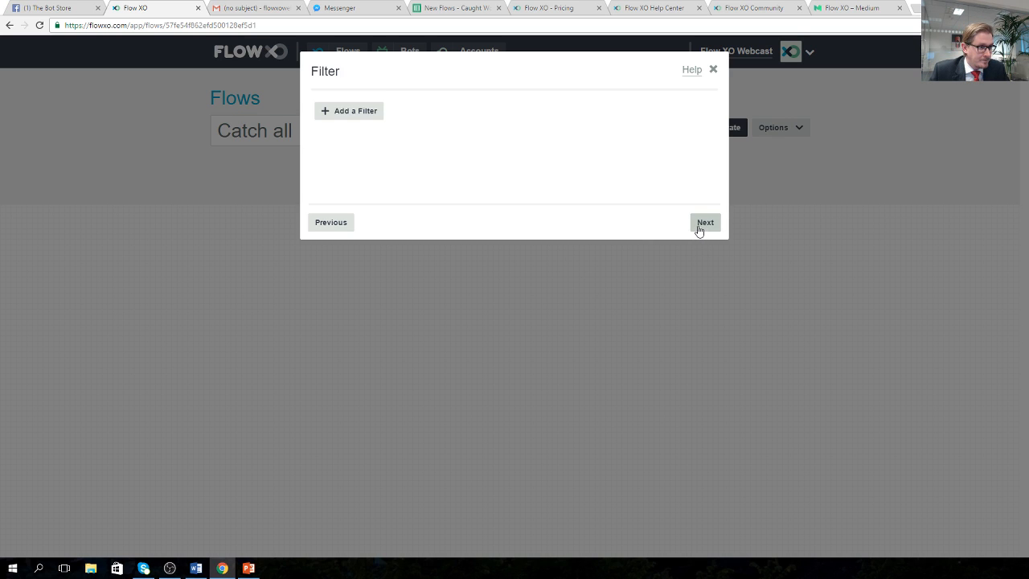
left_click(698, 231)
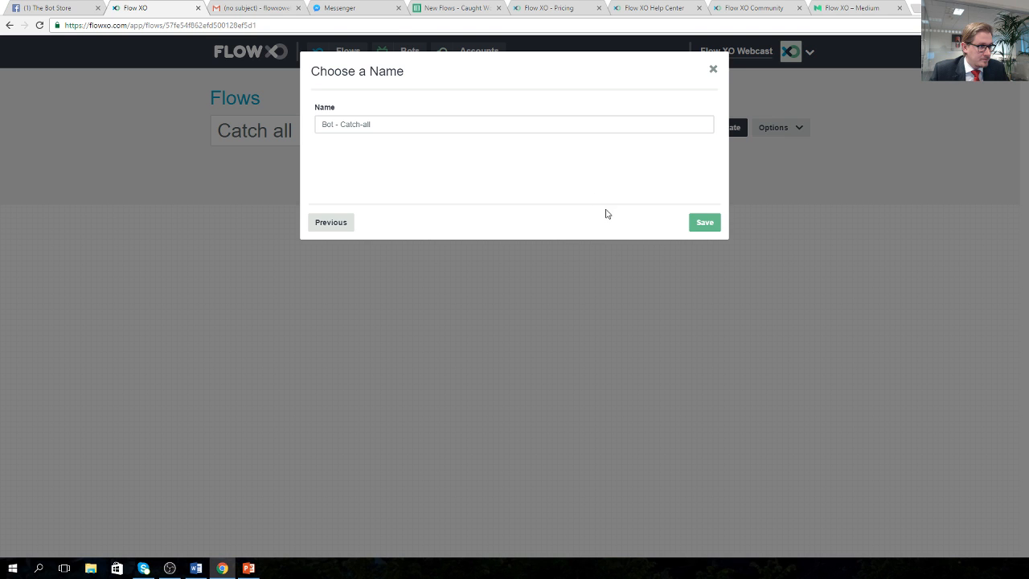
left_click(706, 223)
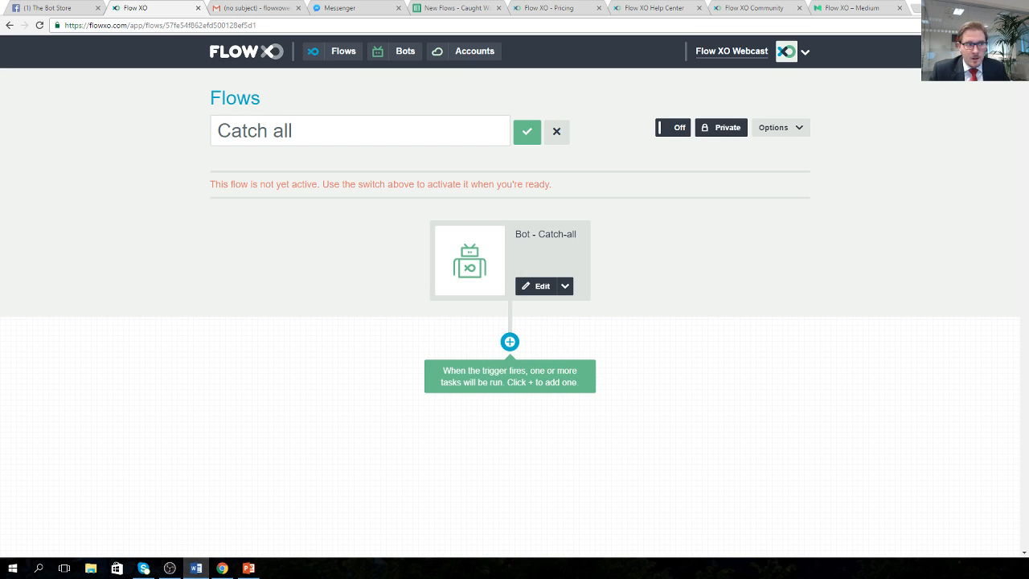
left_click(532, 137)
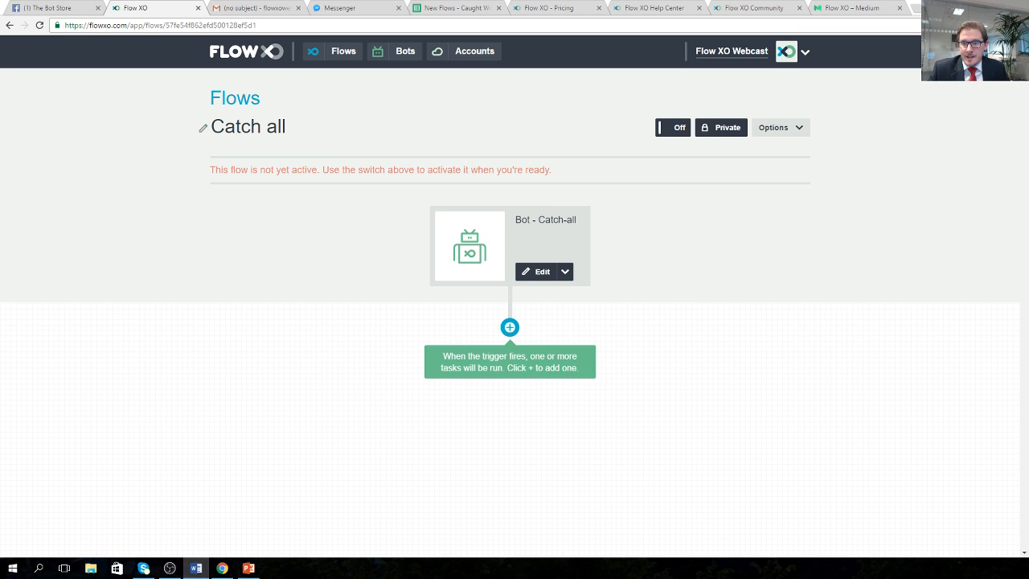
Step: Add a Bot Send a Message task with the pasted message about asking for specific products, directions to the nearest store, or help
left_click(509, 327)
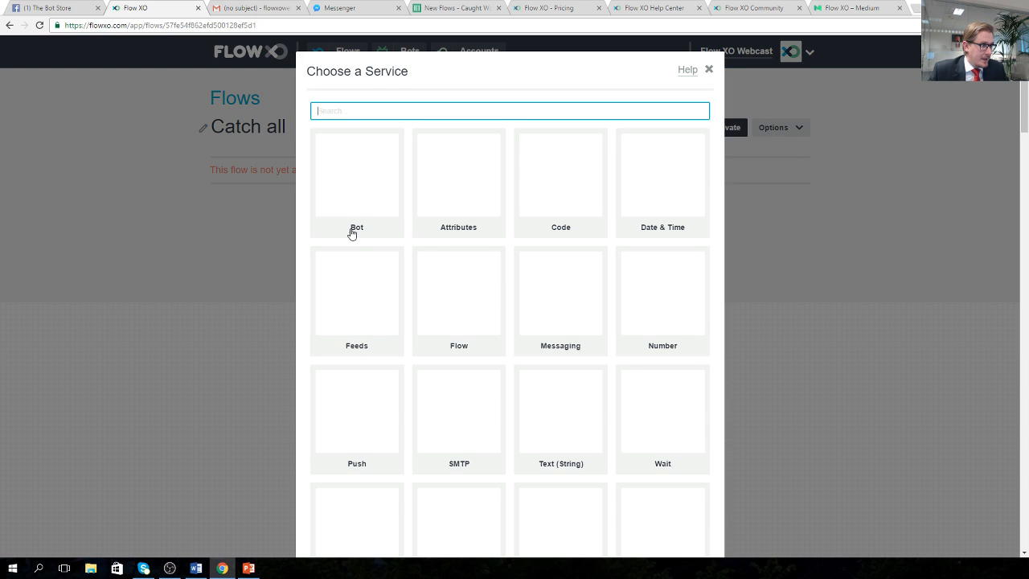
left_click(353, 199)
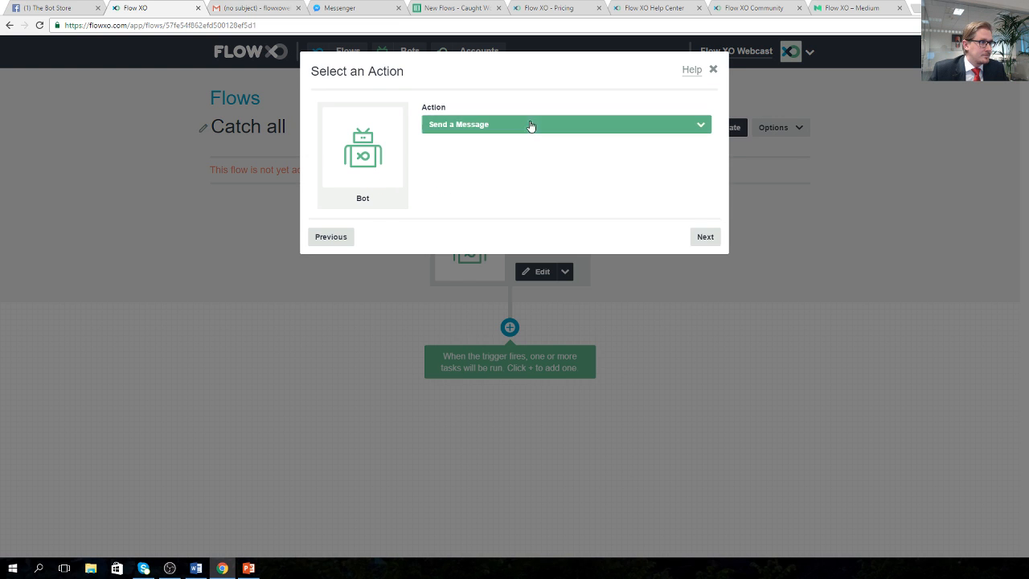
left_click(527, 129)
left_click(561, 154)
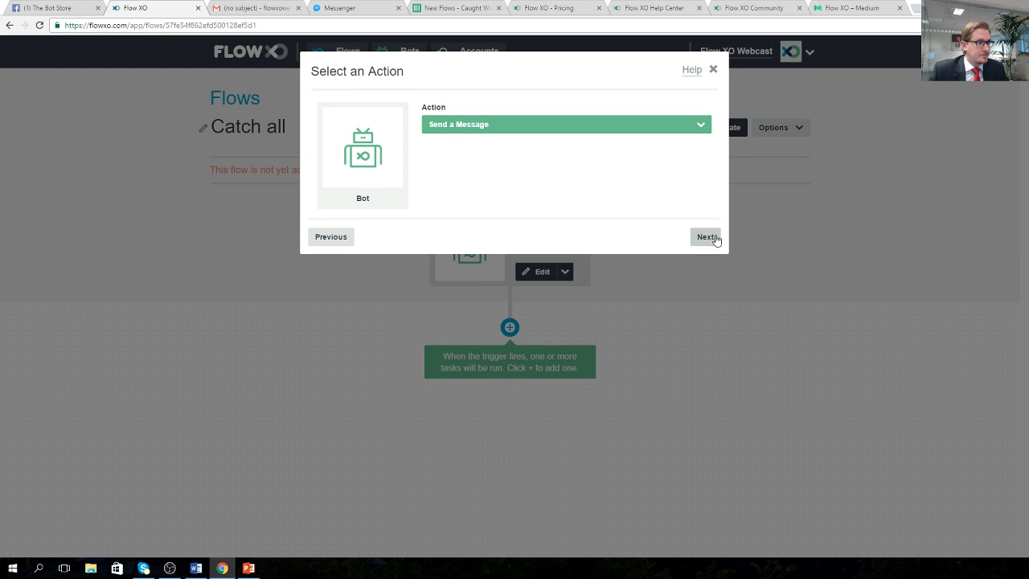
left_click(705, 237)
left_click(505, 213)
right_click(391, 217)
left_click(427, 278)
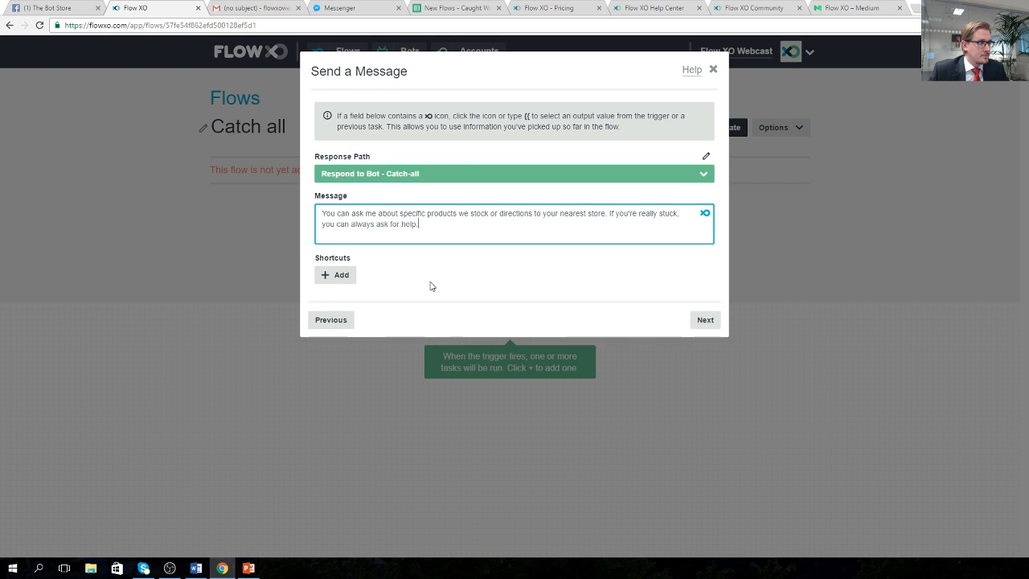
Step: Save the Send a Message task without shortcuts or a filter, keeping its default name
left_click(705, 319)
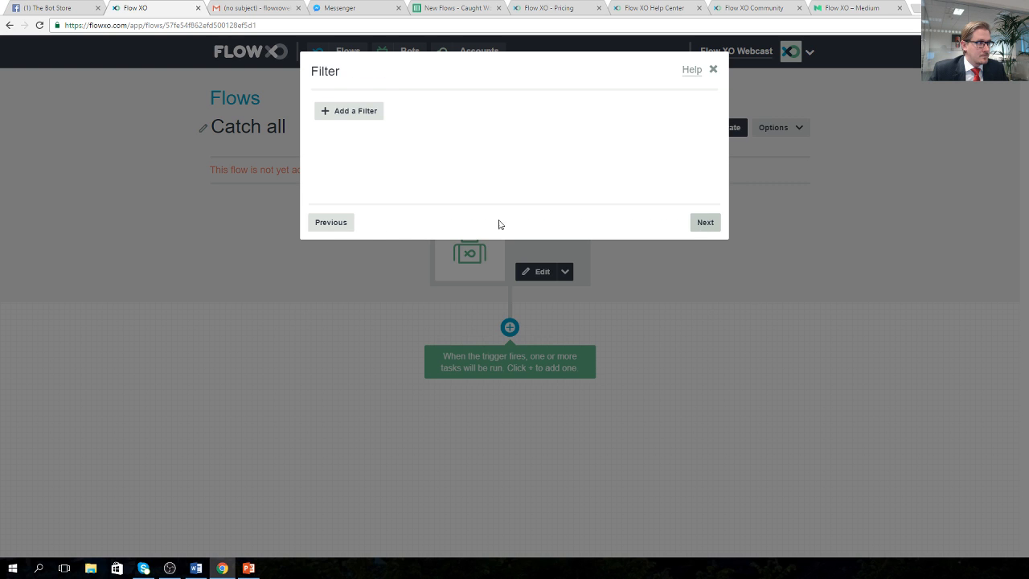
left_click(336, 226)
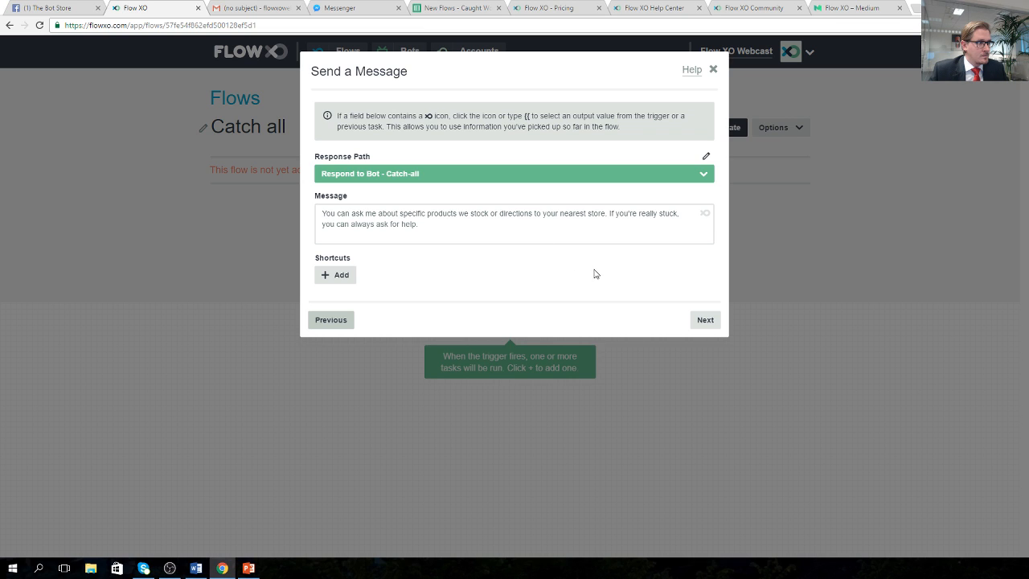
left_click(697, 320)
left_click(703, 225)
left_click(703, 227)
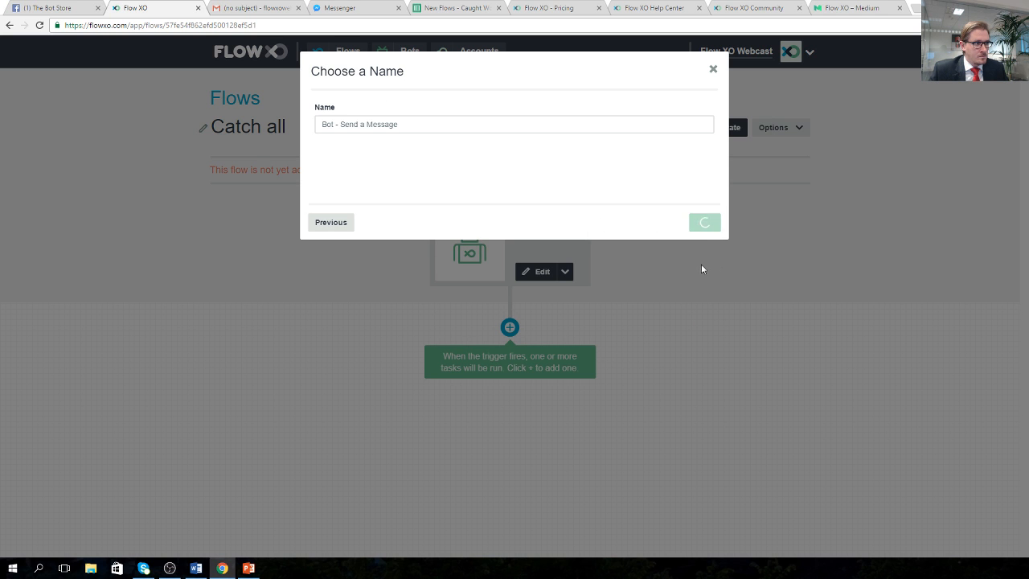
Step: Activate the Catch all flow and test it by sending "Test" to The Bot Store in Messenger
key("alt+Tab")
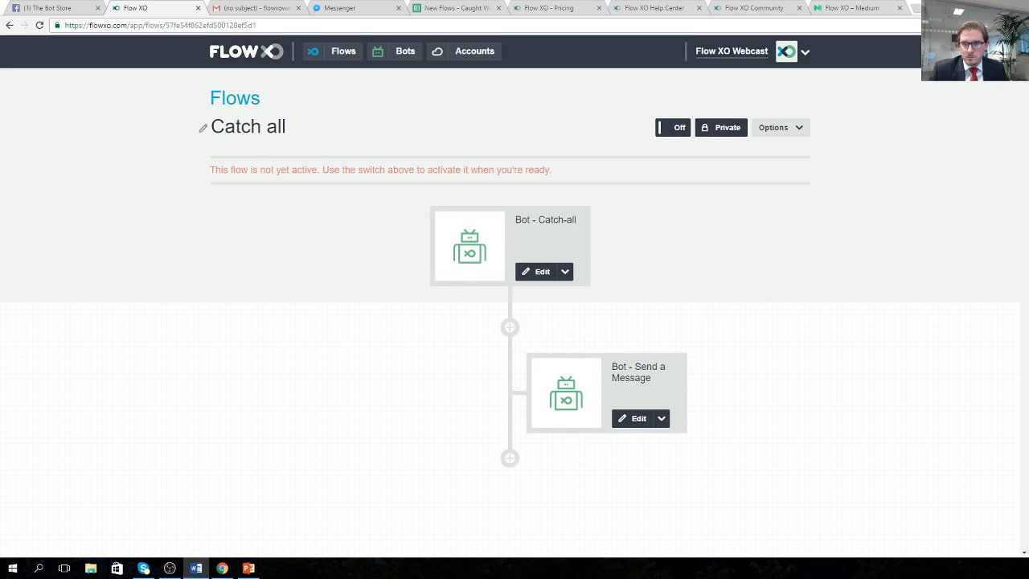
left_click(683, 130)
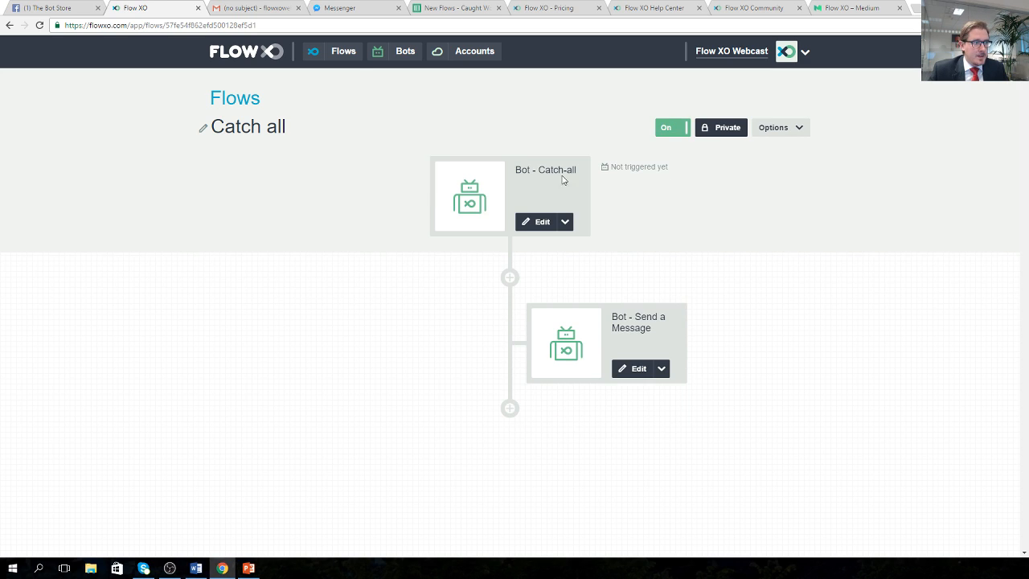
left_click(366, 13)
type("Test")
key("Return")
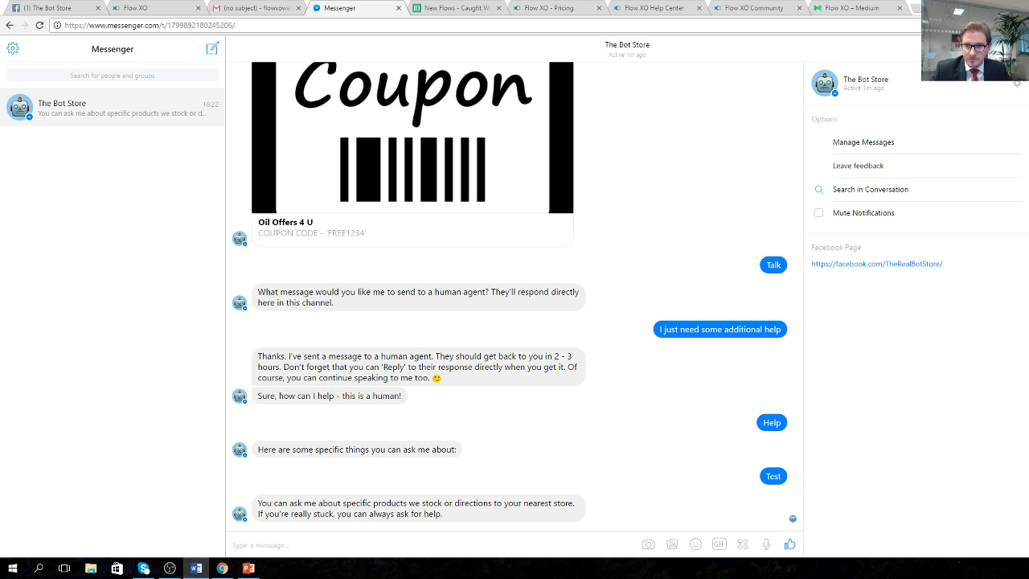
Step: Switch back to Flow XO and add a Google Sheets Add a Row task after the Send a Message task
left_click(152, 8)
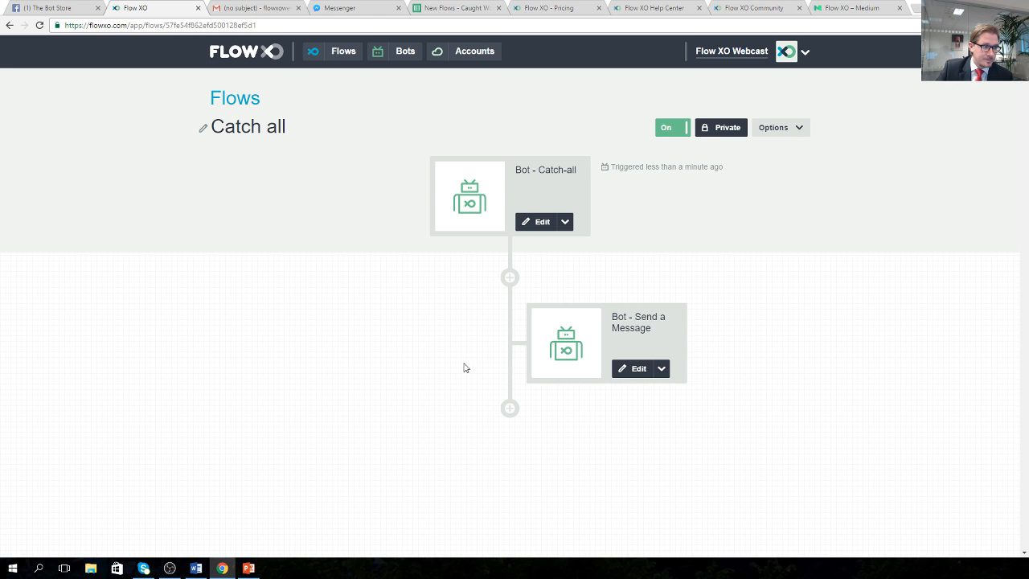
left_click(509, 409)
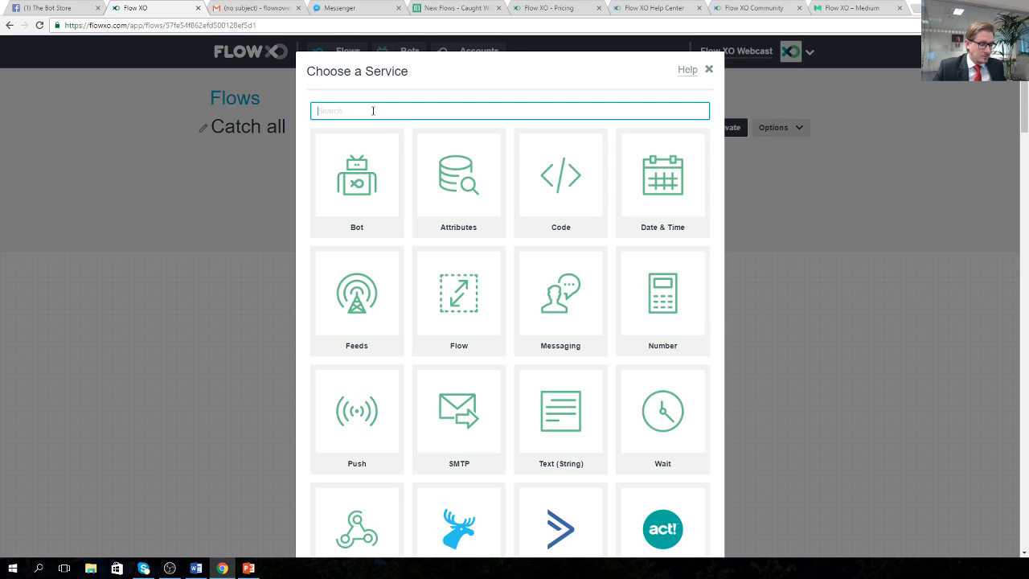
type("sheets")
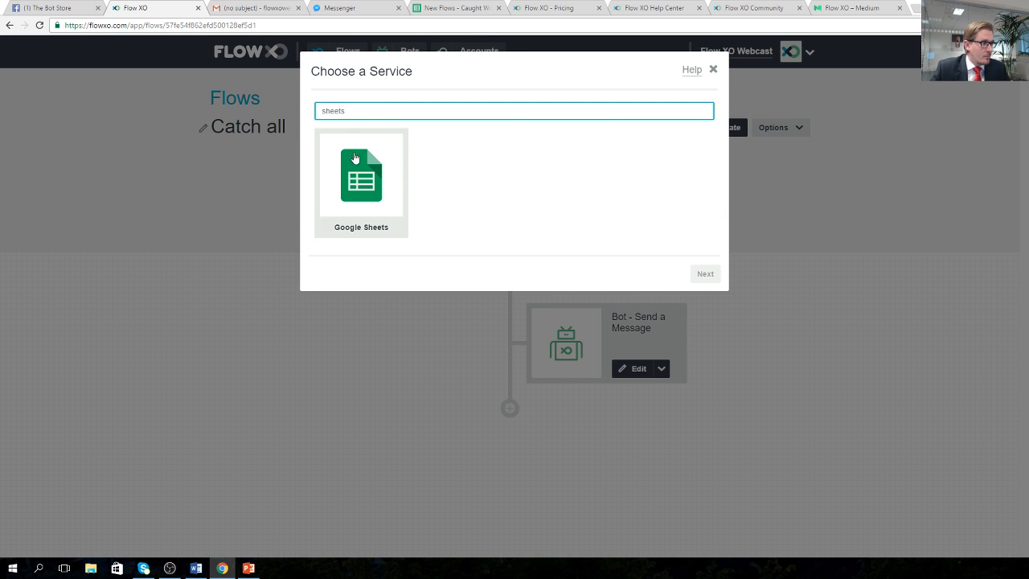
left_click(361, 178)
left_click(511, 129)
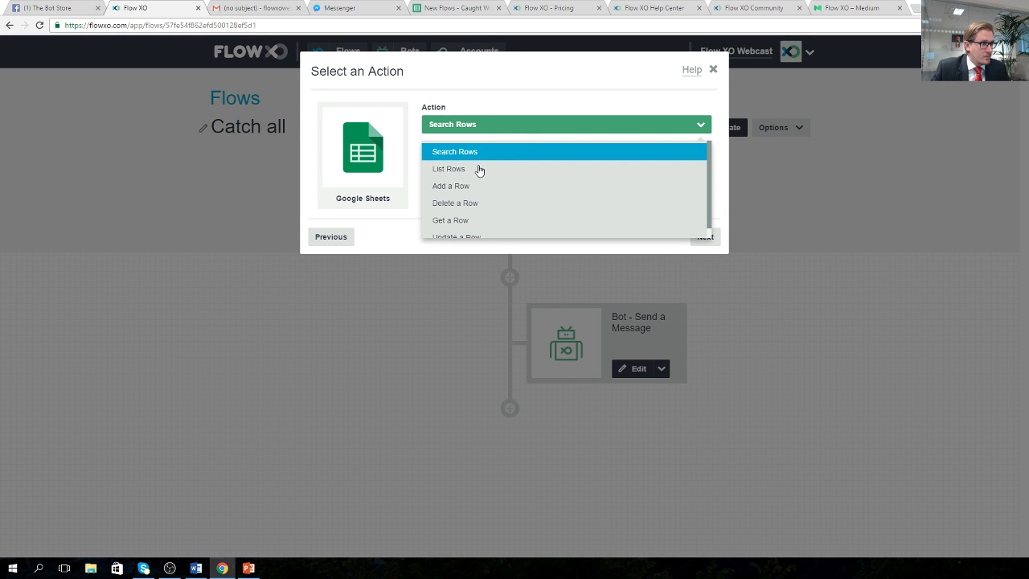
left_click(468, 187)
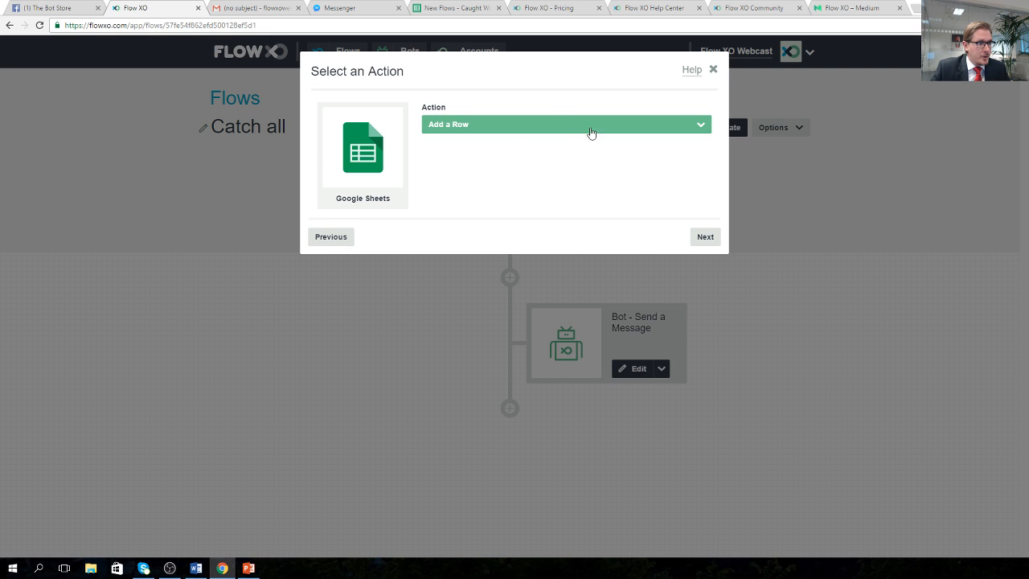
left_click(705, 237)
left_click(703, 299)
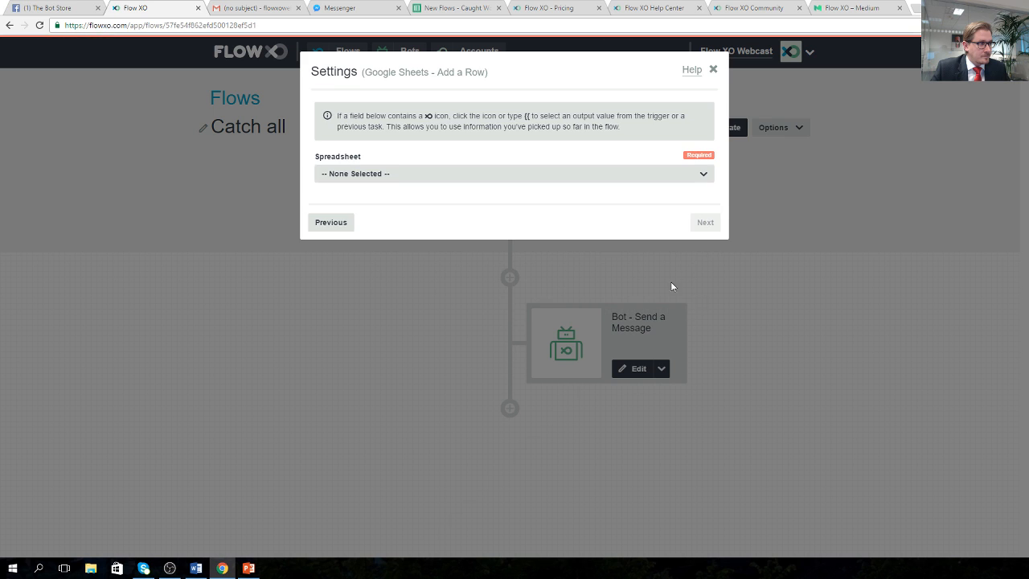
Step: Choose the "New Flows - Caught Words / Phrases" spreadsheet, check its columns in Google Sheets, and select the "New Flows" worksheet
left_click(391, 176)
left_click(393, 222)
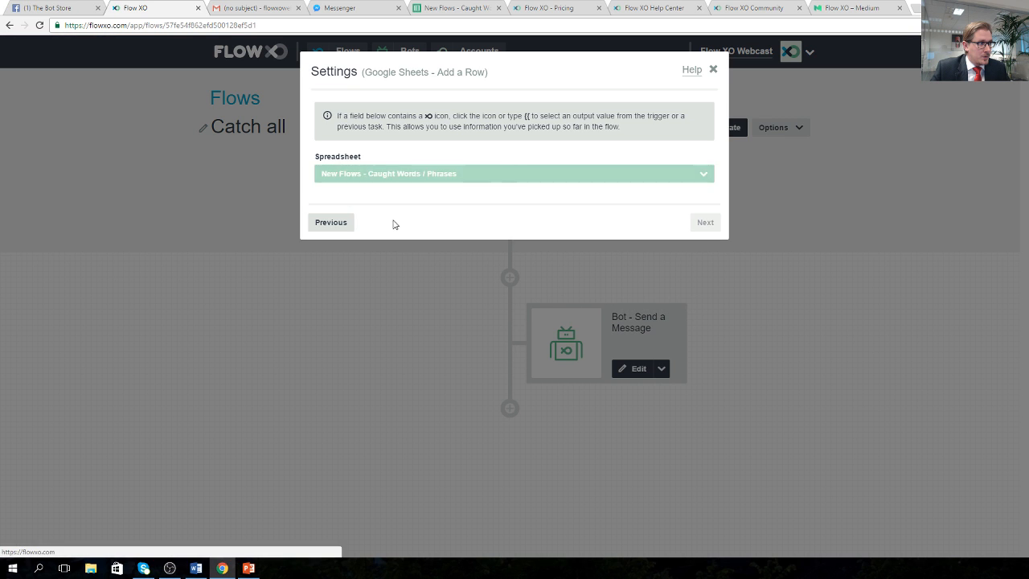
left_click(457, 9)
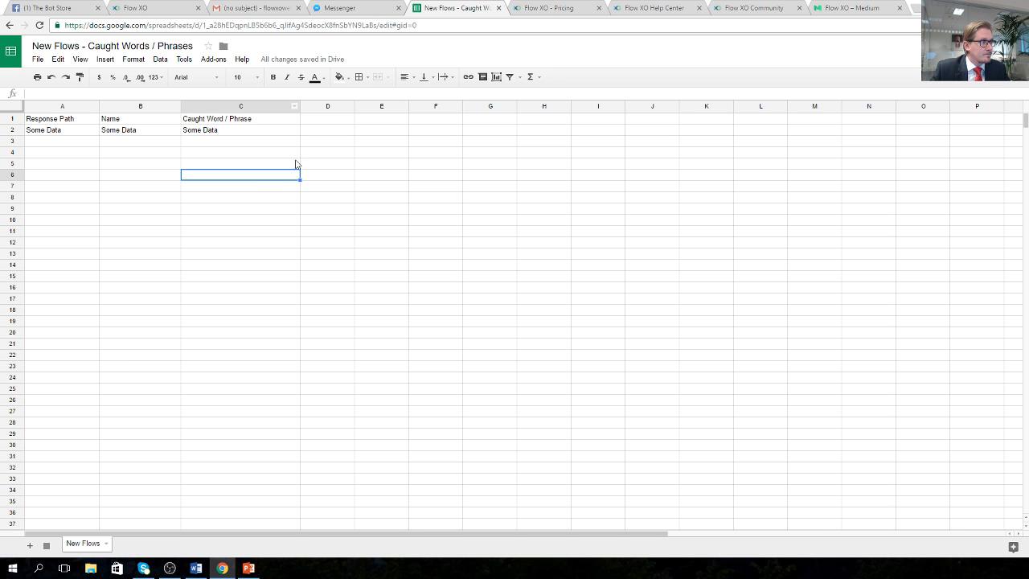
left_click(137, 10)
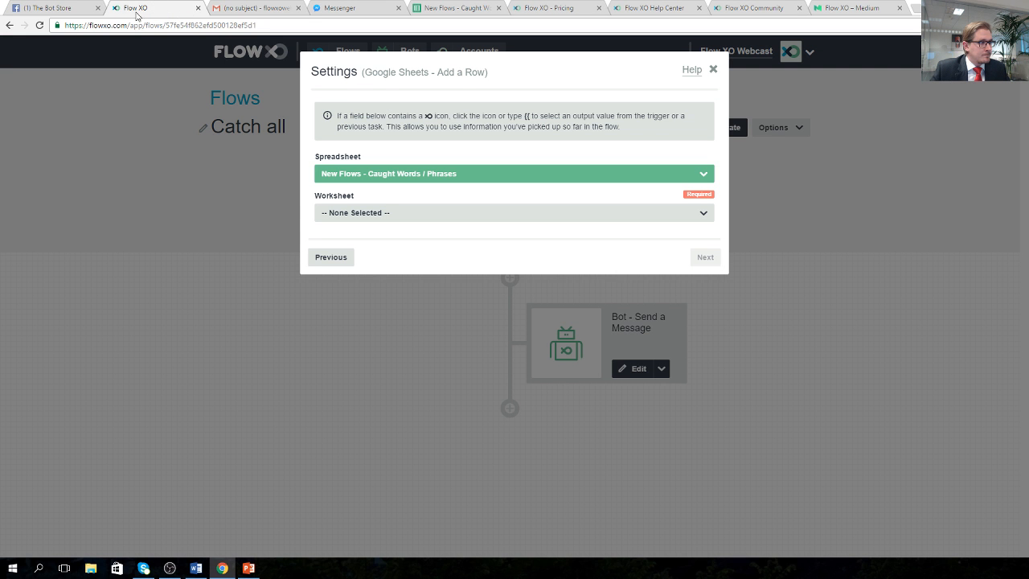
left_click(385, 211)
left_click(372, 258)
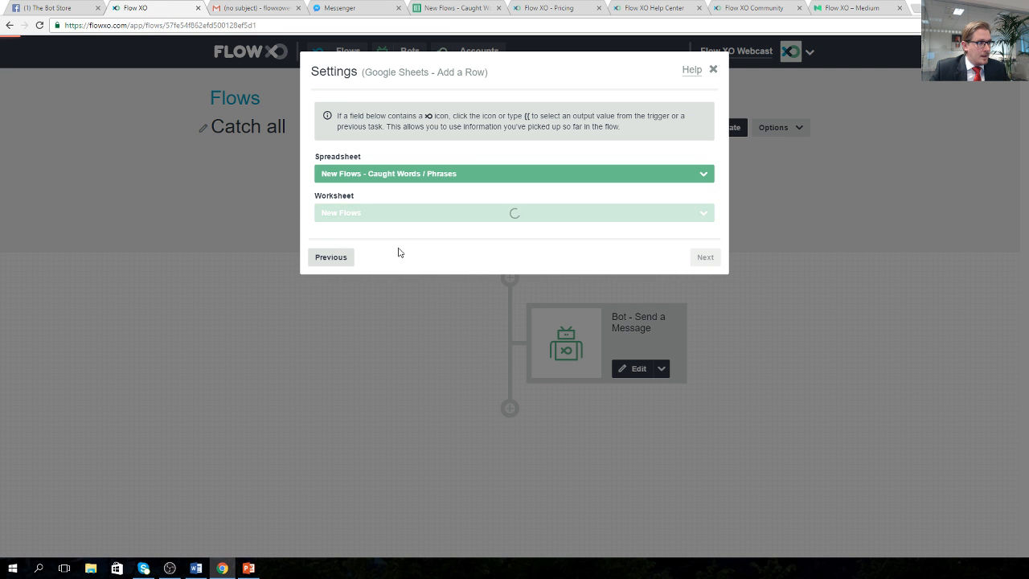
Step: Fill the row's Response Path field with the Catch-all trigger's Response Path output
left_click(395, 252)
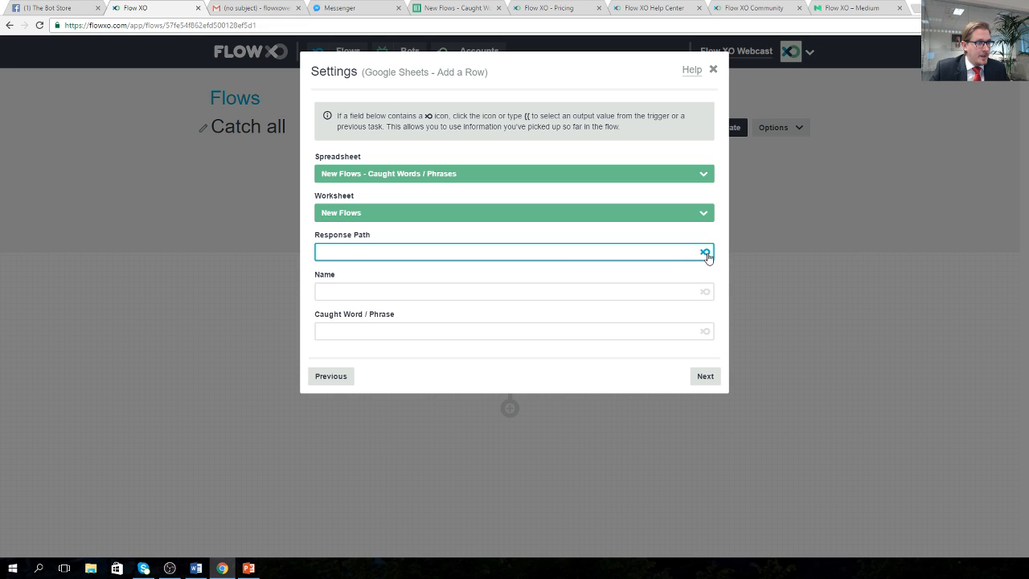
left_click(705, 252)
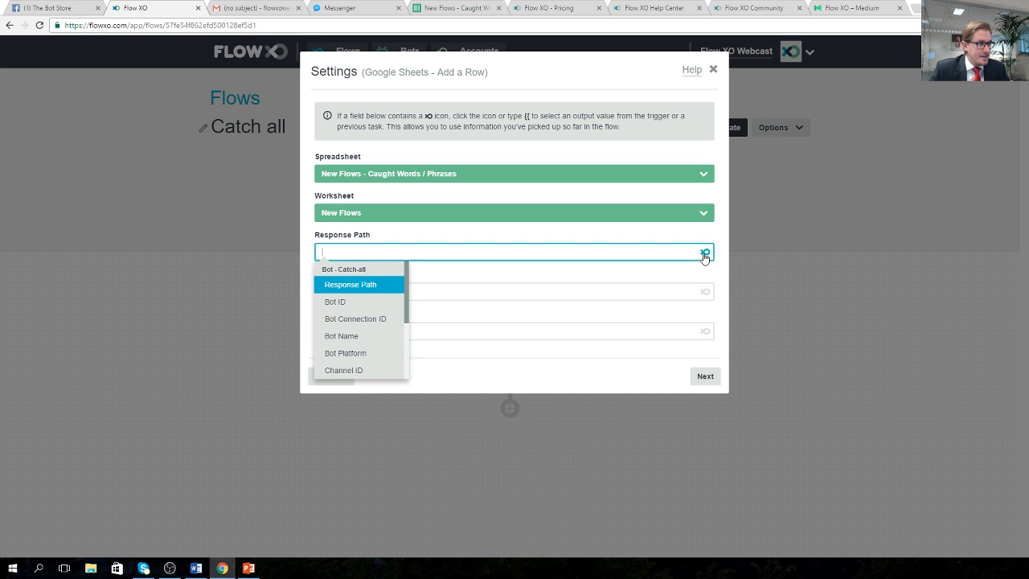
left_click(370, 284)
Step: Fill the row's Name field with the Catch-all trigger's User Name output
left_click(514, 292)
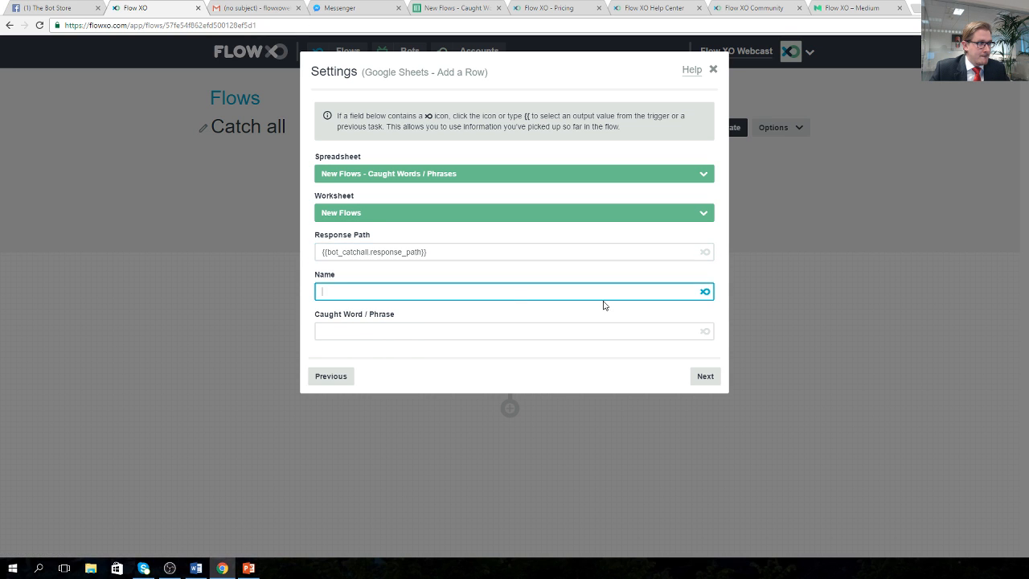
left_click(705, 291)
scroll(359, 366, "down", 2)
scroll(359, 365, "up", 3)
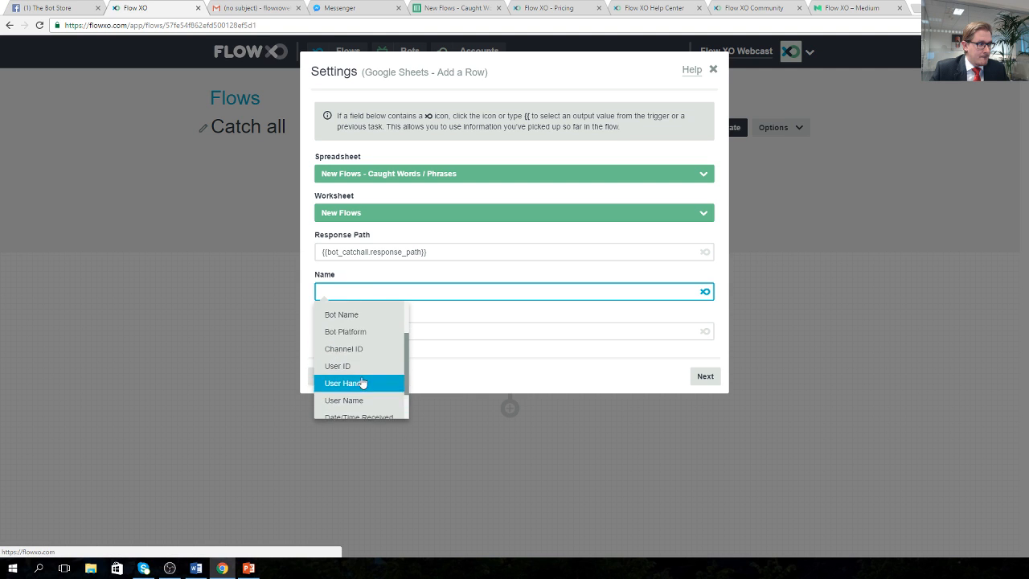
scroll(360, 364, "down", 2)
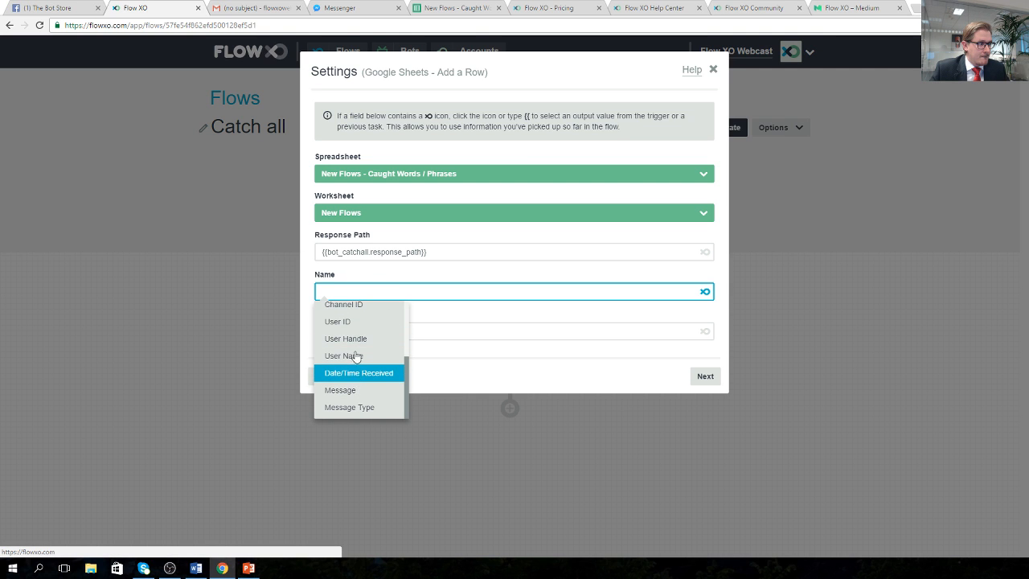
left_click(358, 359)
Step: Fill the row's Caught Word / Phrase field with the Catch-all trigger's Message output and finish the Add a Row task
left_click(376, 333)
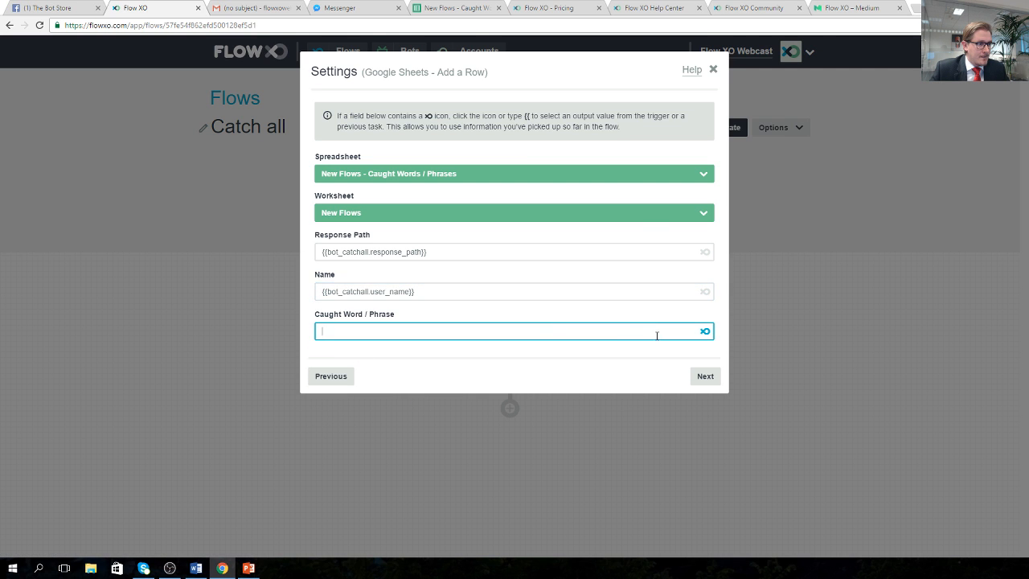
left_click(706, 333)
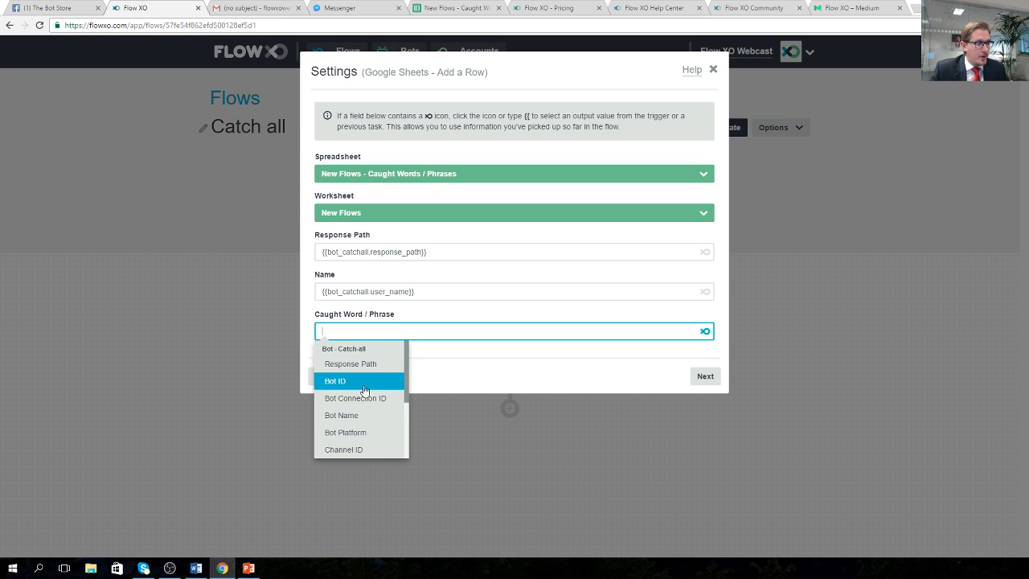
scroll(365, 390, "down", 3)
left_click(353, 429)
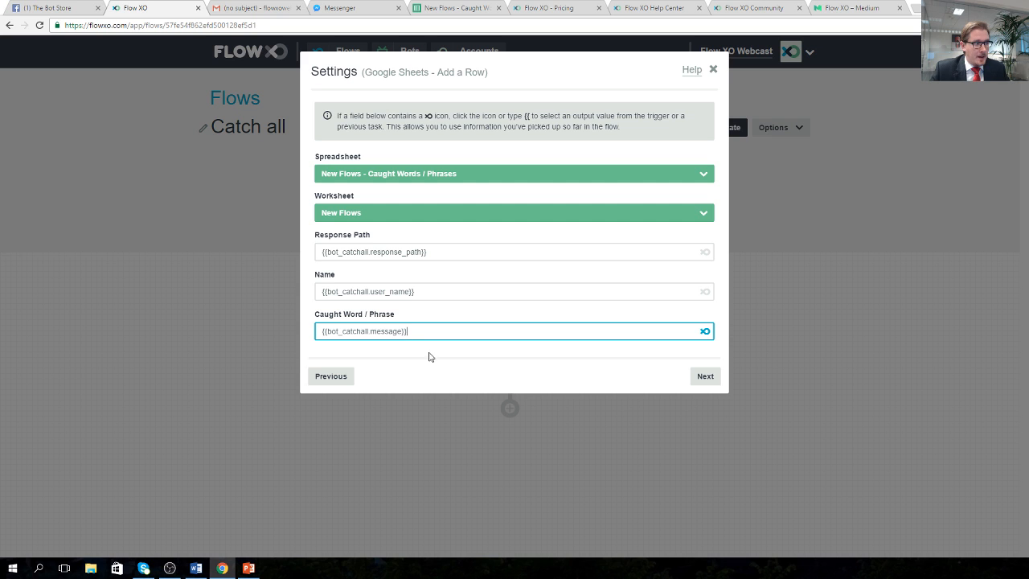
left_click(703, 376)
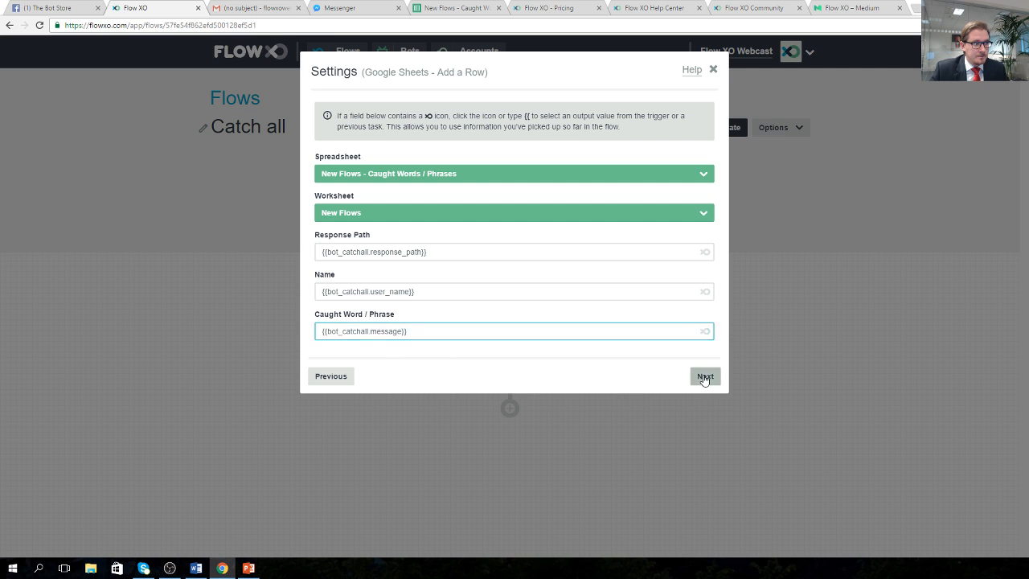
left_click(705, 223)
left_click(706, 226)
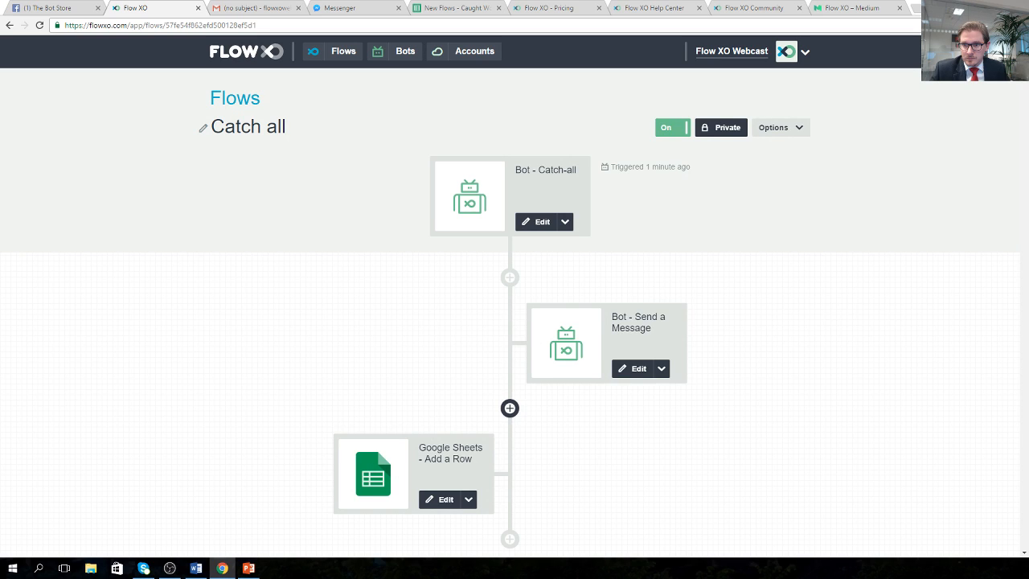
Step: Test the logging by sending "Opening Hours" to The Bot Store in Messenger and check the new row in the Google Sheets spreadsheet
key("alt+Tab")
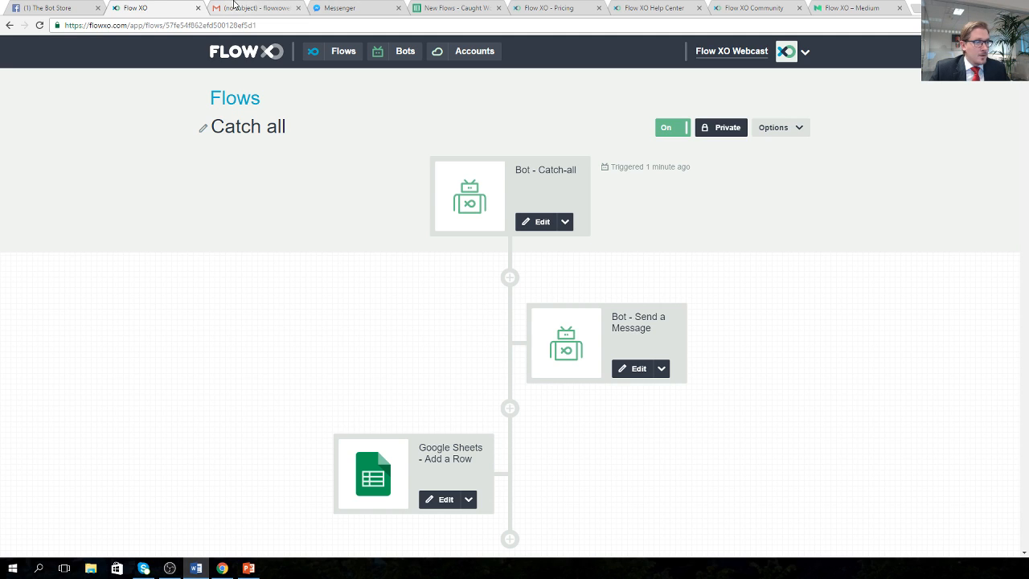
left_click(340, 8)
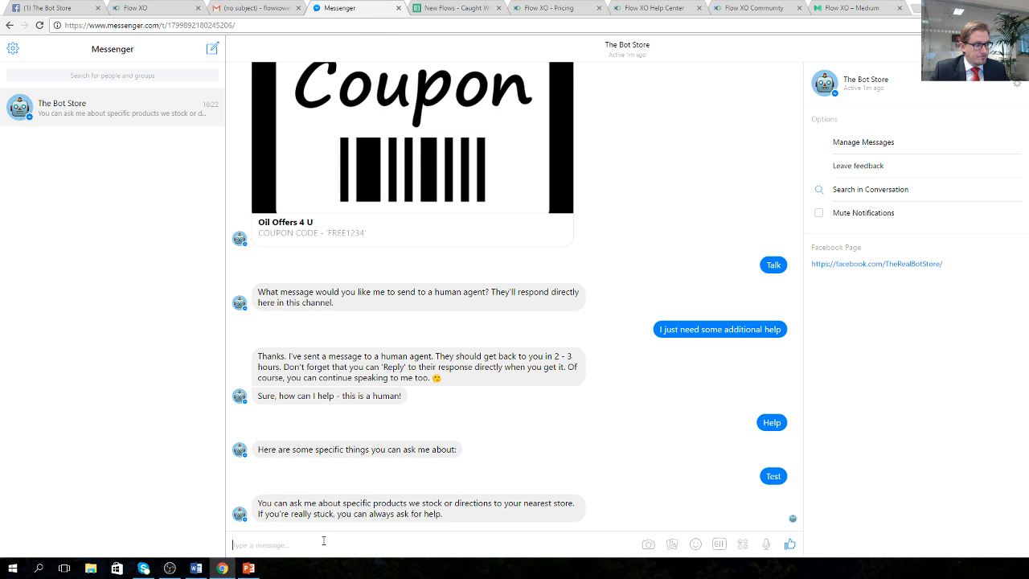
type("Opening Hours")
key("Return")
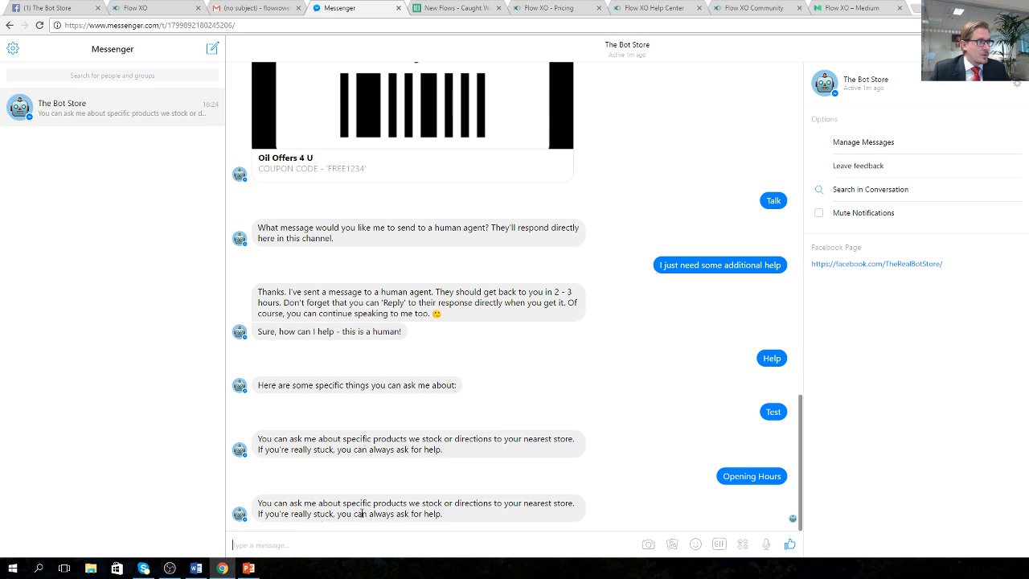
left_click(444, 8)
left_click_drag(99, 106, 151, 106)
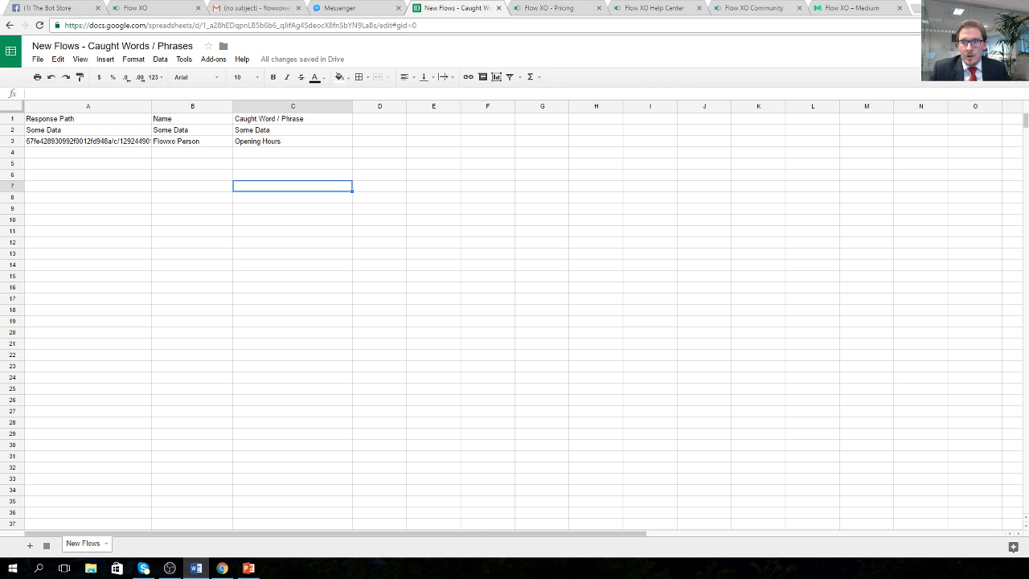
Step: Switch back to Flow XO and save The Bot Store bot with a persistent menu item labelled "Opening Hours" that sends the phrase "Opening Hours"
left_click(190, 4)
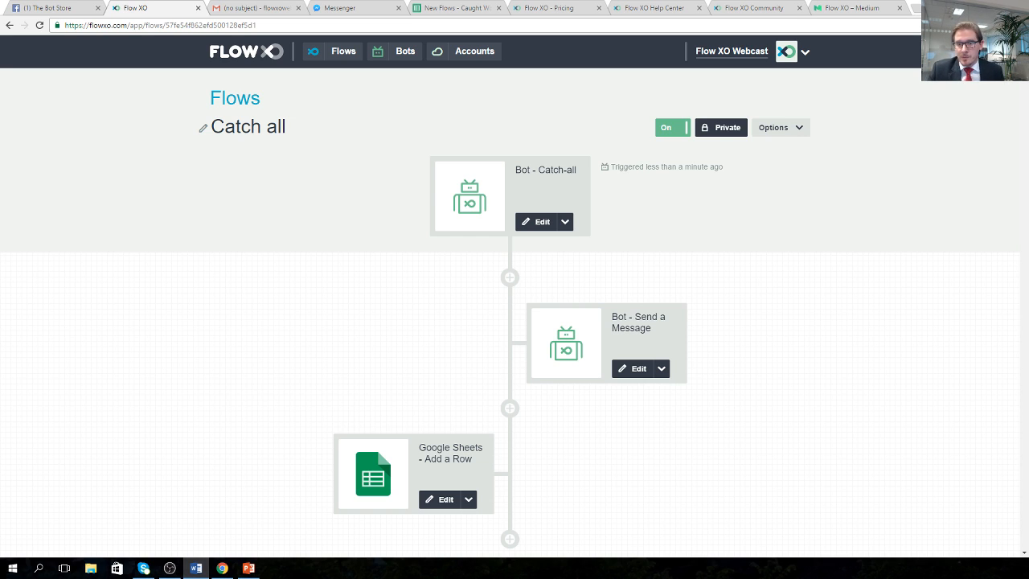
left_click(406, 53)
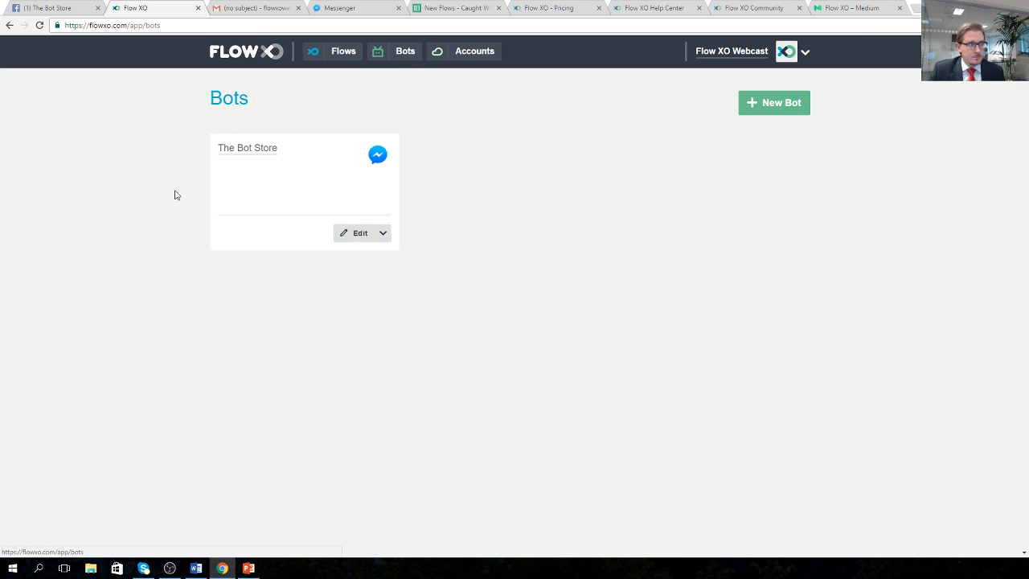
left_click(338, 234)
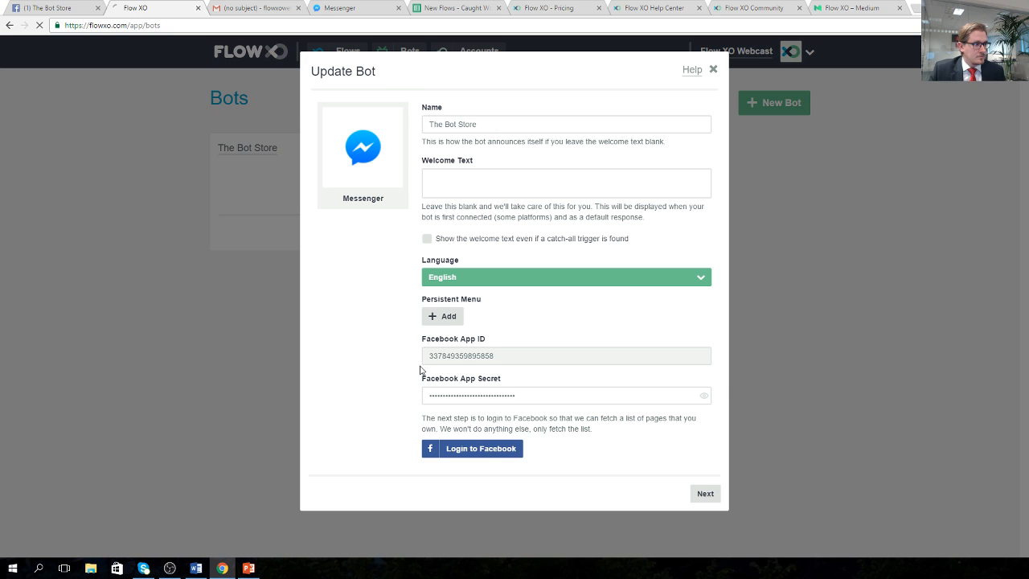
left_click(444, 315)
left_click(460, 317)
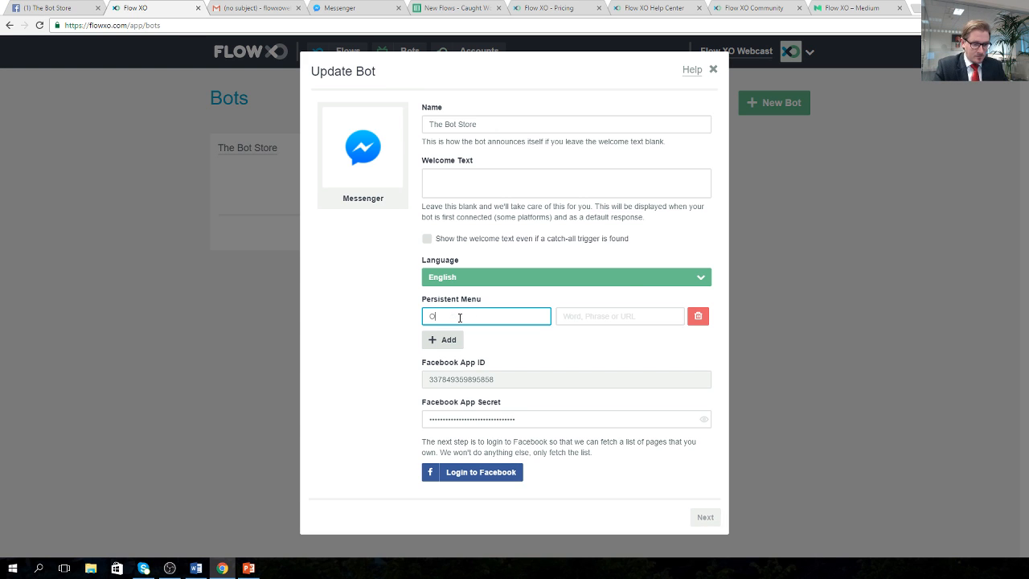
type("Opening Hours")
key("Tab")
type("Opening Hours")
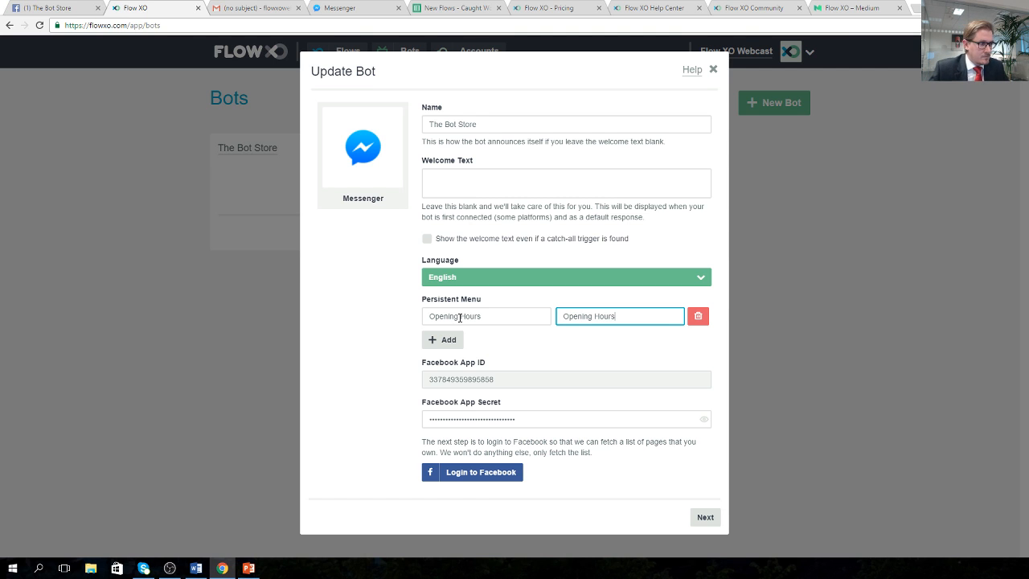
left_click(701, 517)
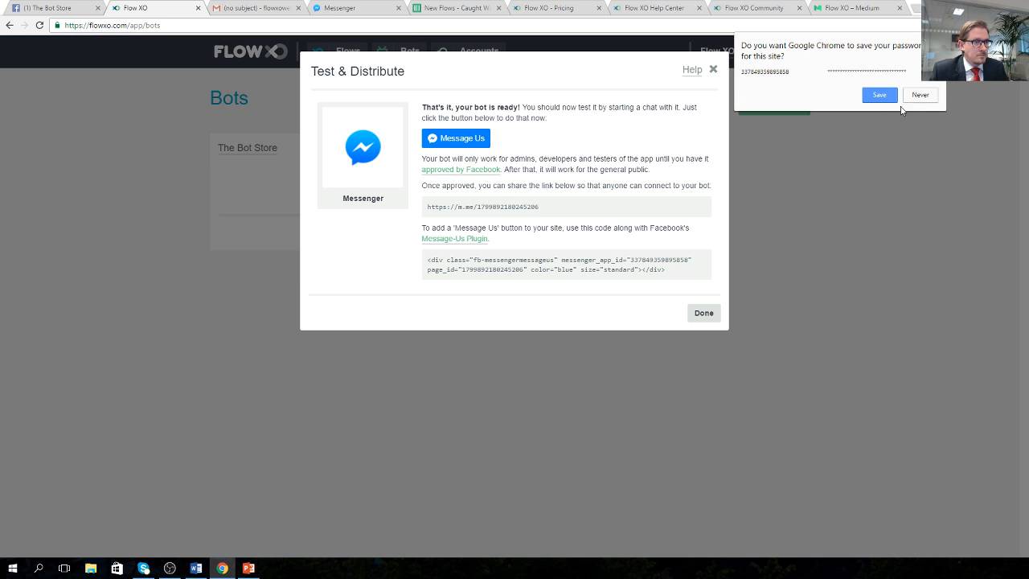
left_click(704, 312)
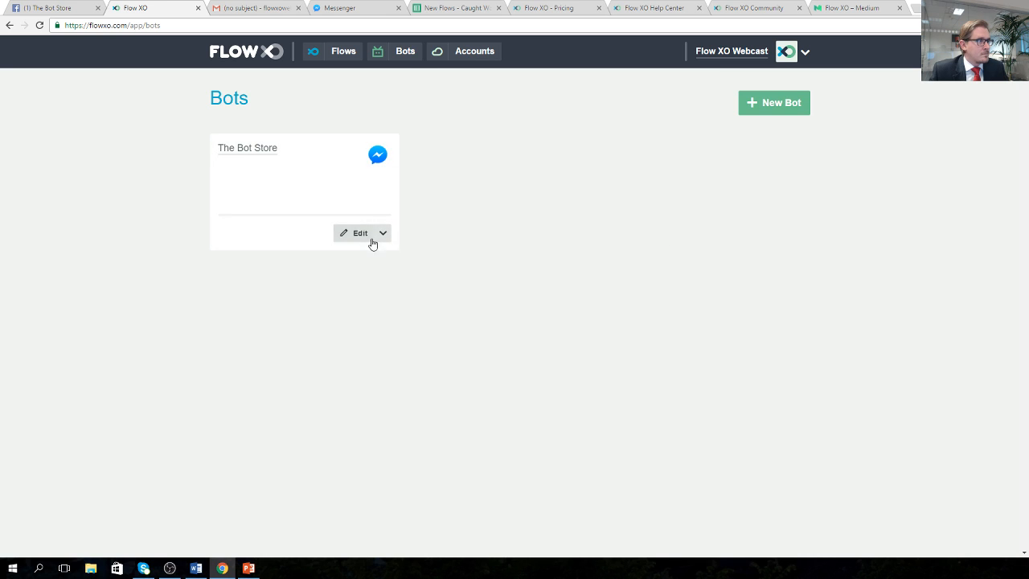
Step: View the bot's persistent menu in The Bot Store's Messenger conversation and return to Flow XO
left_click(360, 7)
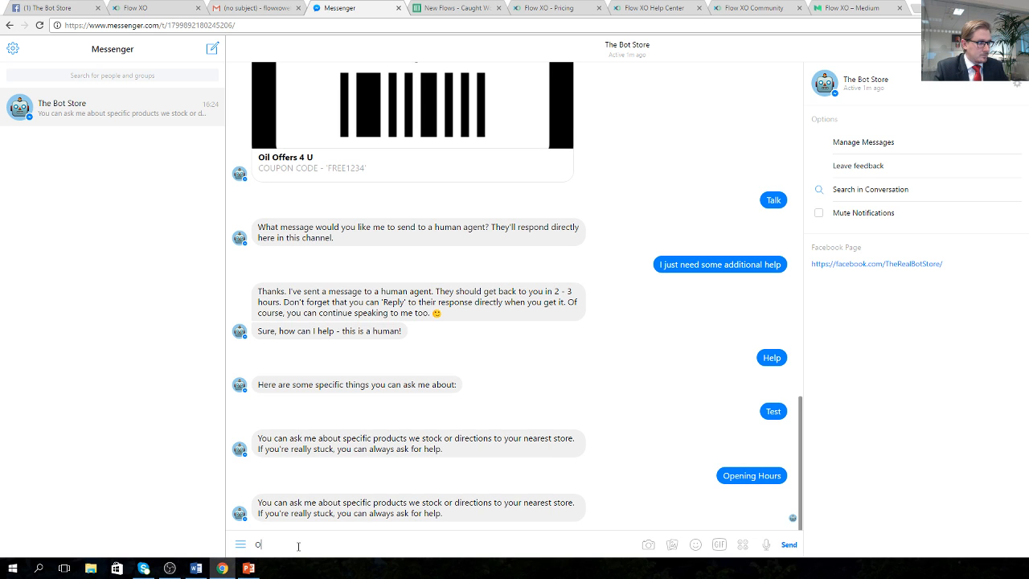
left_click(241, 545)
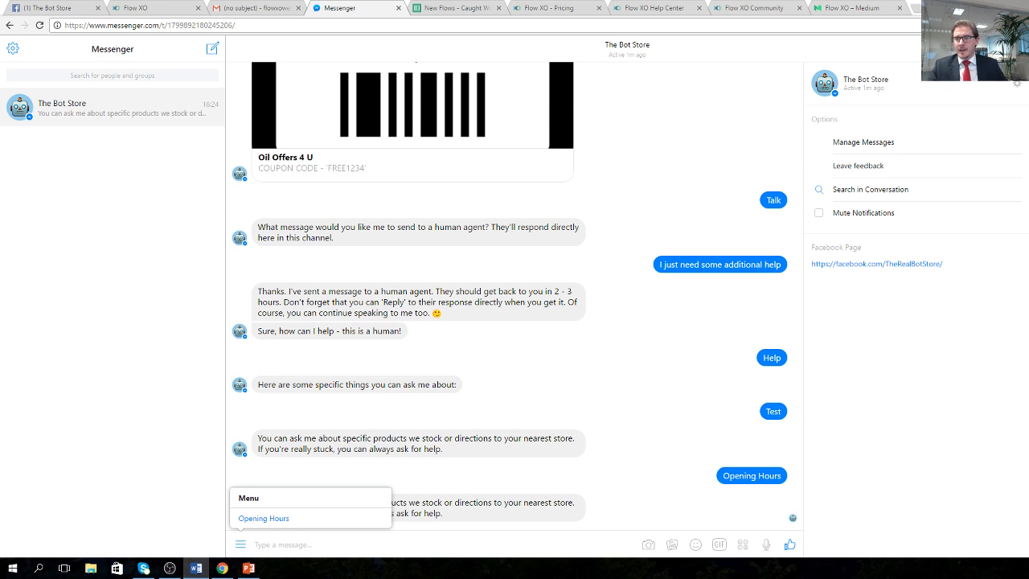
left_click(171, 7)
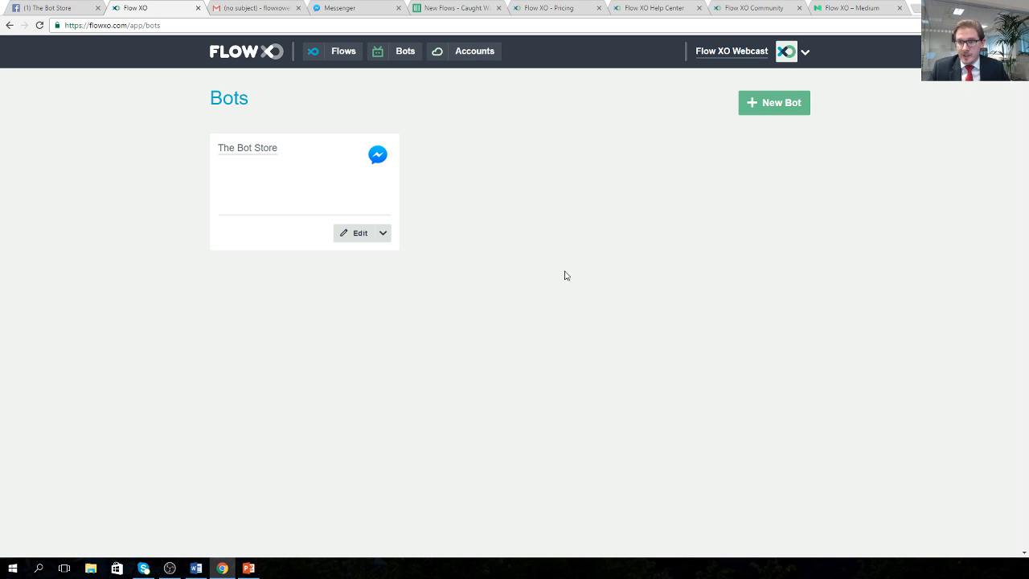
Step: View the Flow XO Pricing page, and show the Shared Flows and Coupon Code slides in PowerPoint
left_click(196, 568)
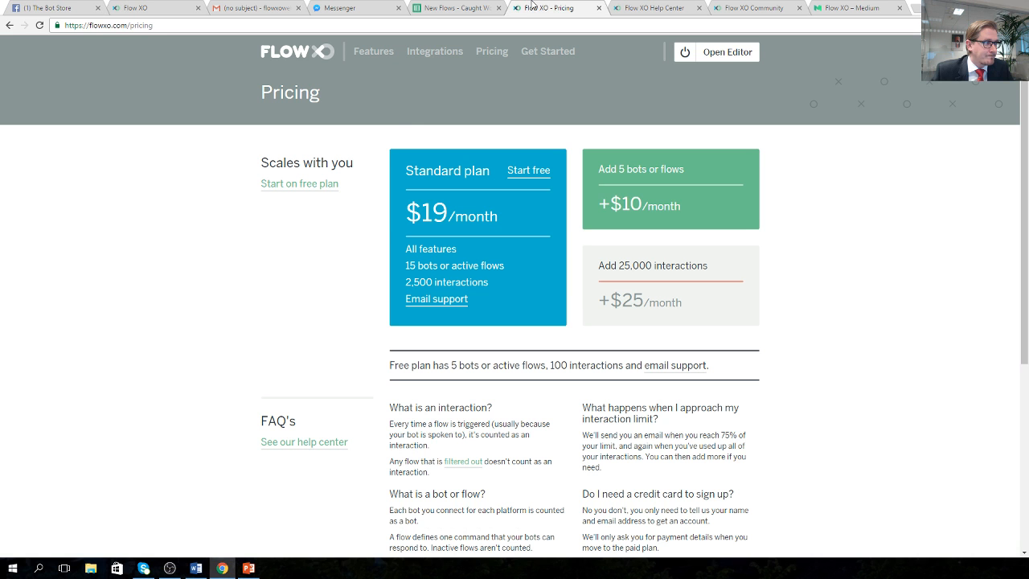
left_click(548, 8)
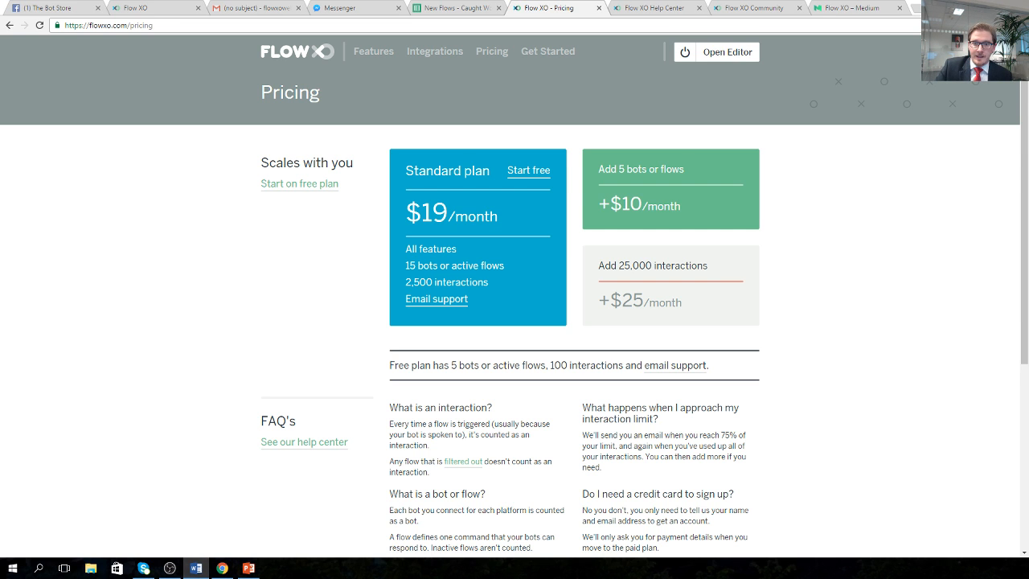
left_click(248, 567)
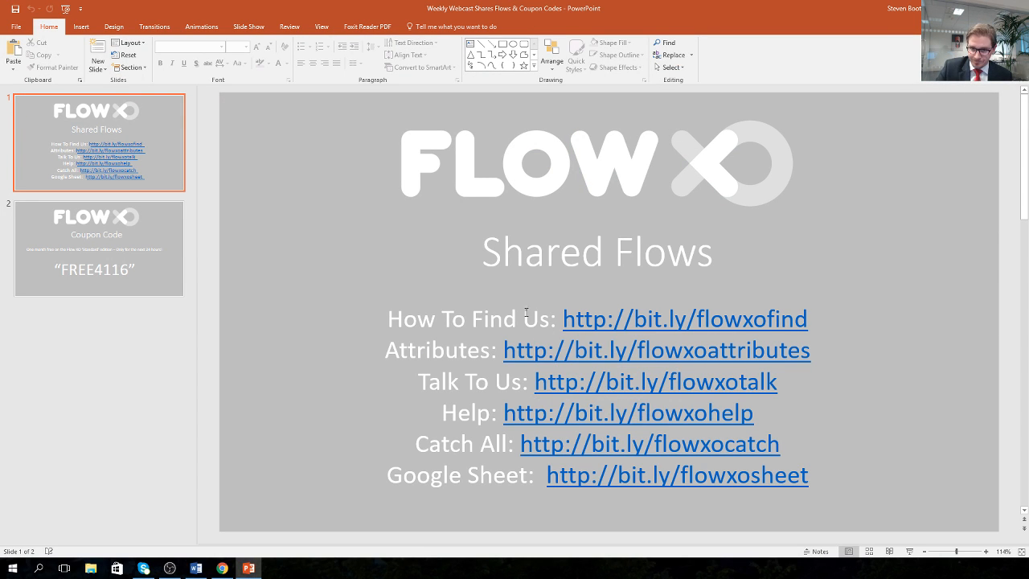
left_click(159, 258)
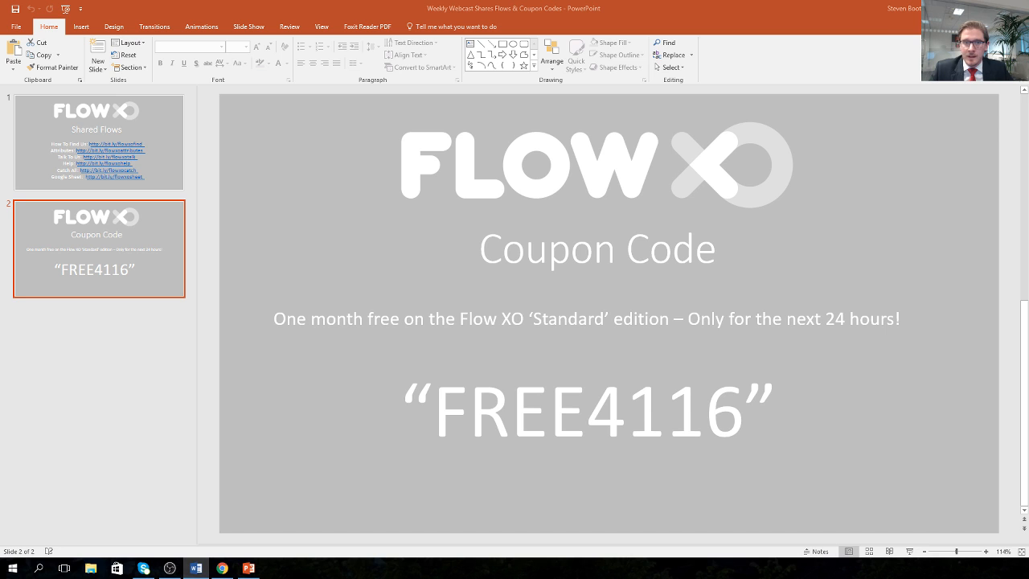
Step: Return to the browser and view the Flow XO Help Center, Community and Medium pages
key("alt+Tab")
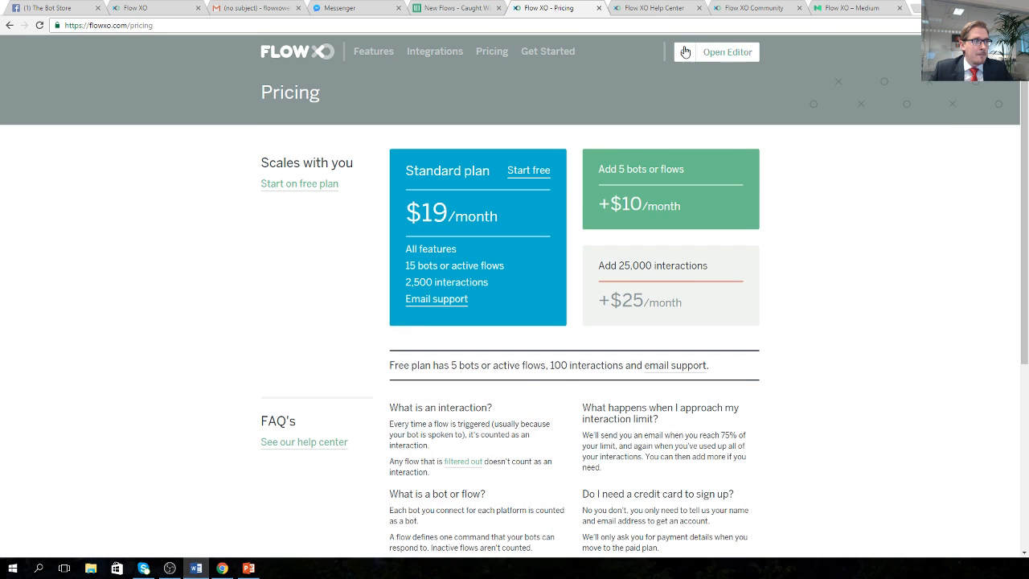
left_click(651, 10)
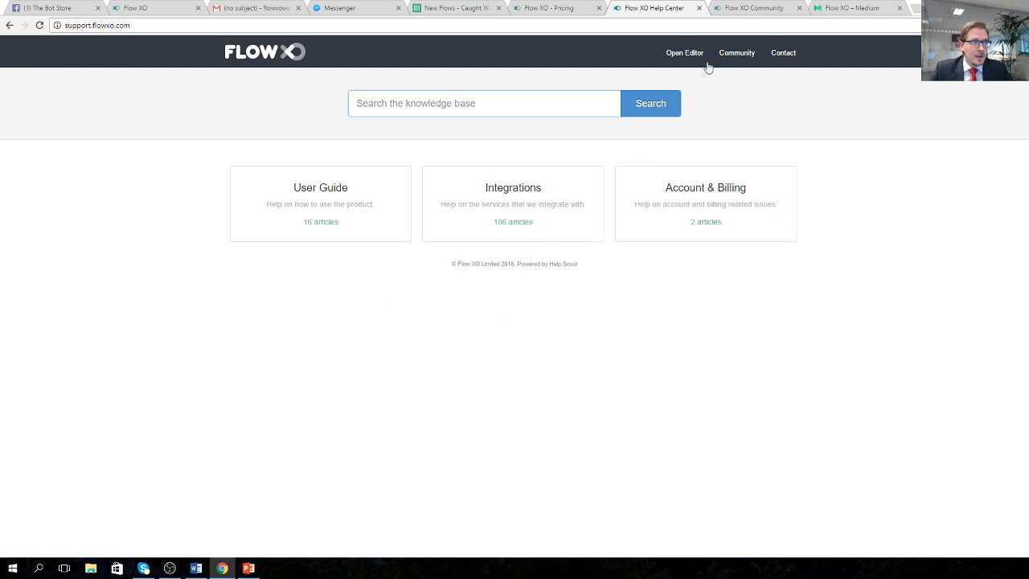
left_click(740, 10)
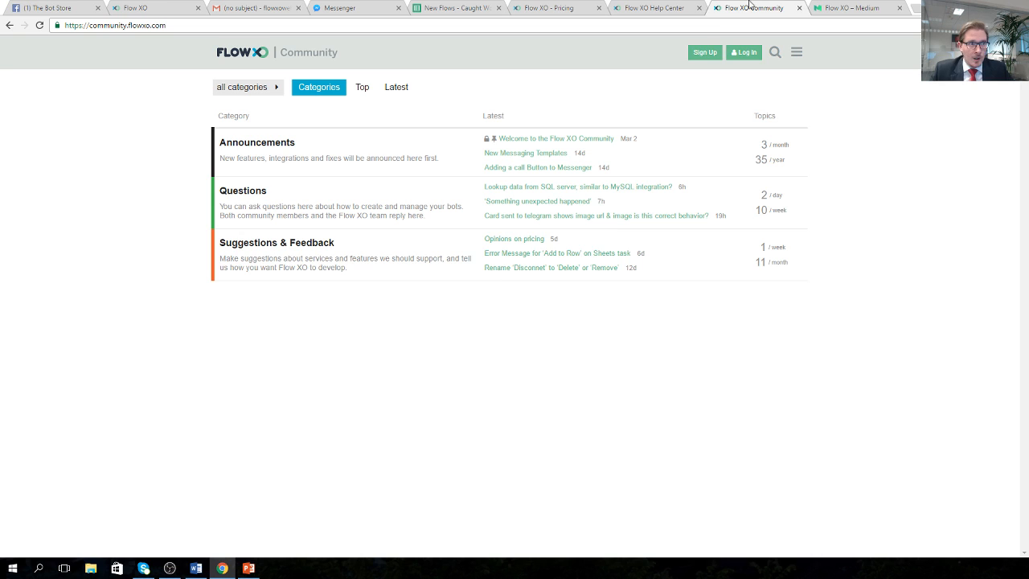
left_click(844, 8)
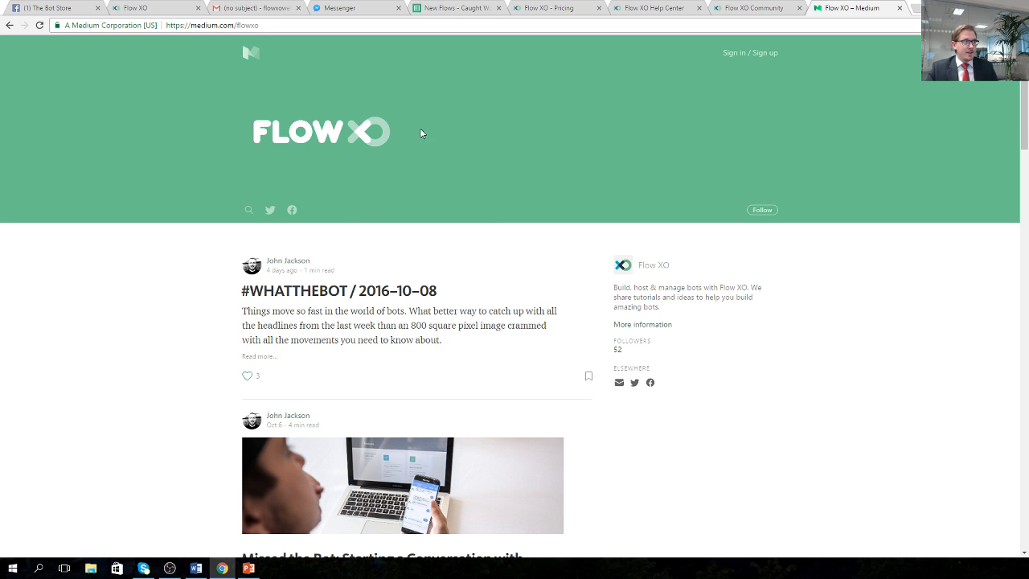